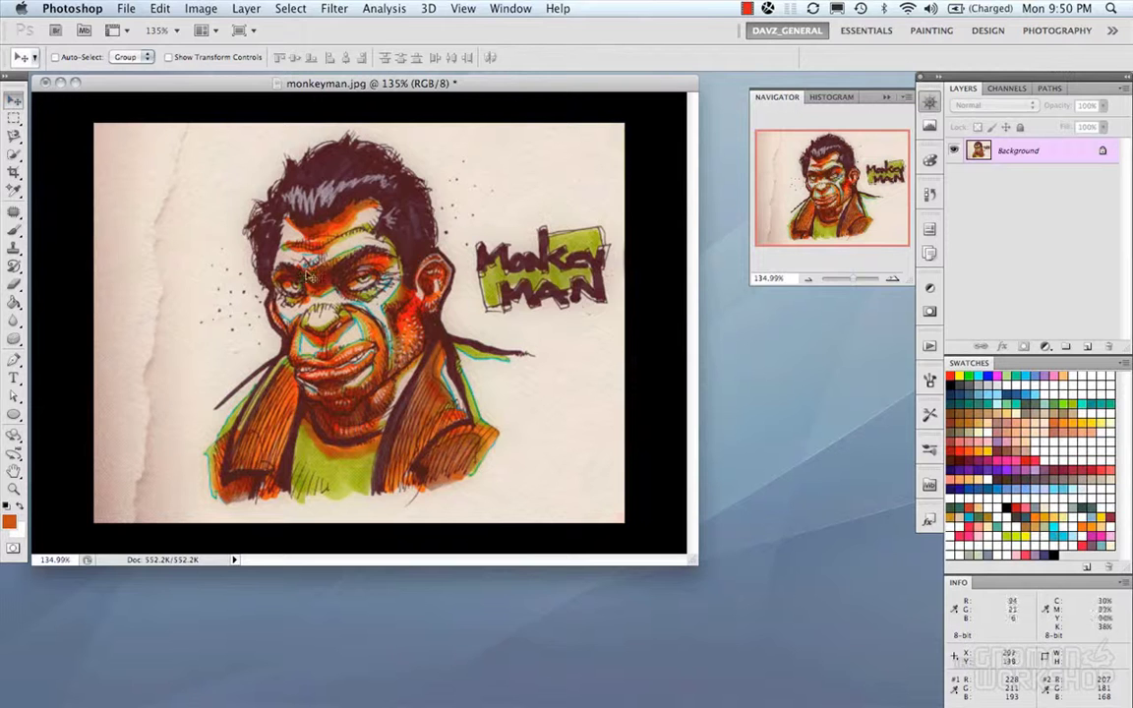
Step: Try to move the Background layer's artwork slightly with the Move tool
{"action": "left_click_drag", "start_coordinate": [307, 250], "coordinate": [289, 249]}
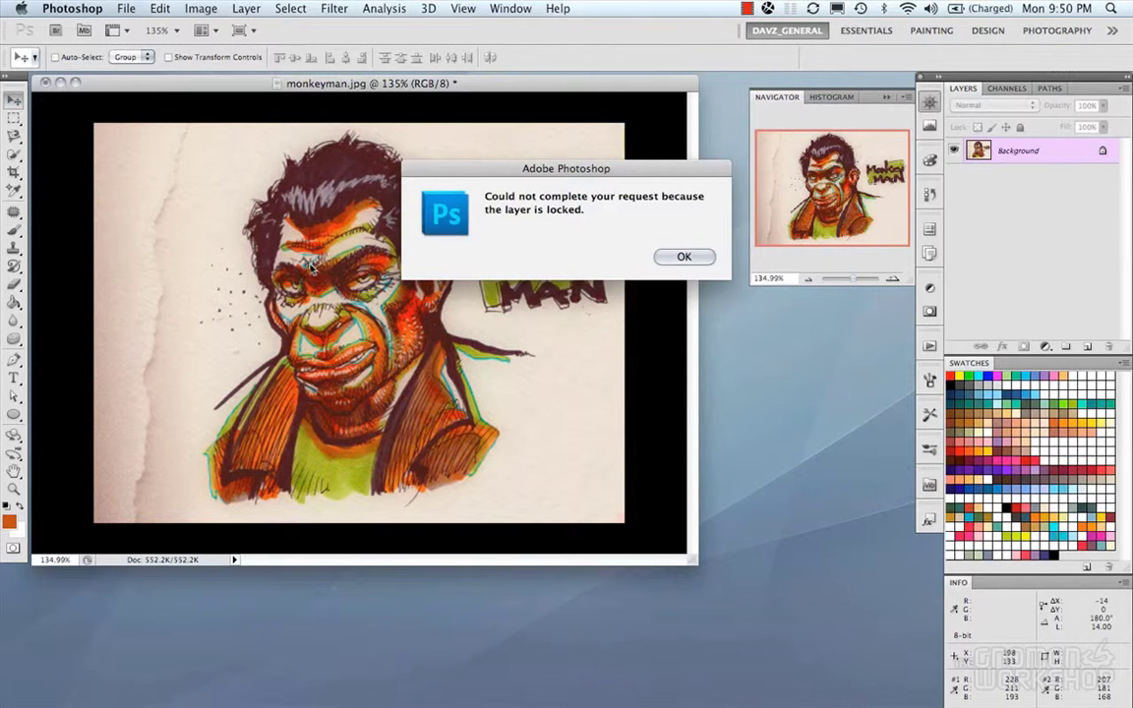
{"action": "key", "text": "Return"}
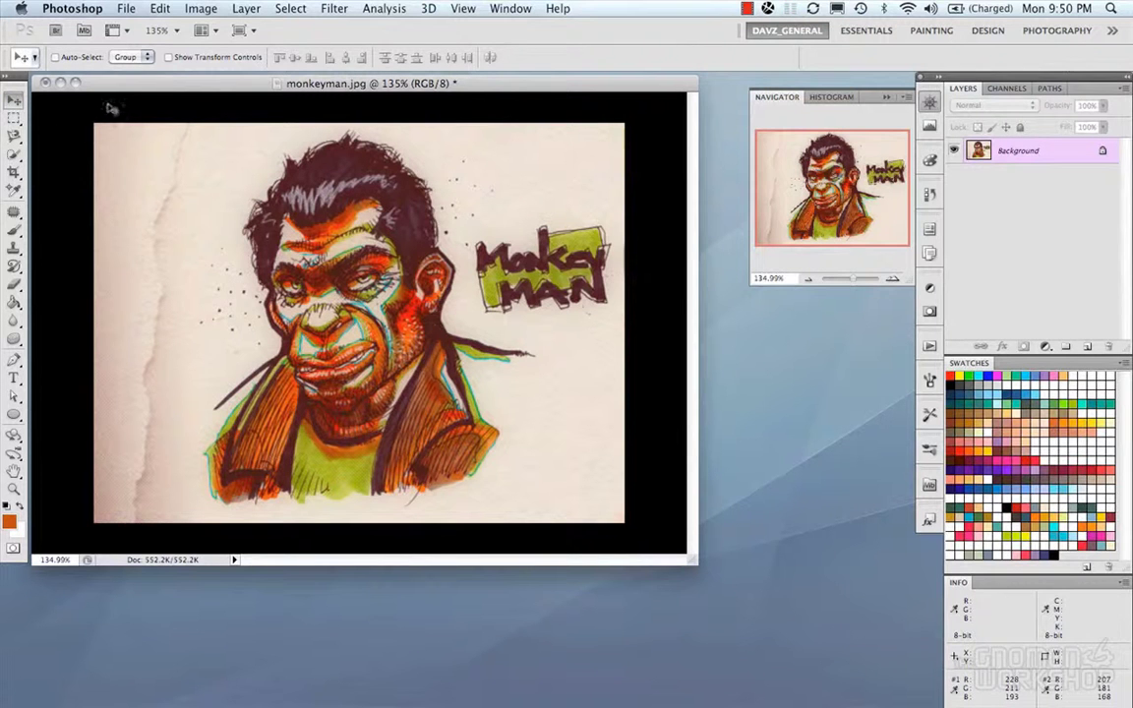
Step: Try rectangular marquee selections over the head and around the Monkey Man lettering, clearing each one
{"action": "key", "text": "m"}
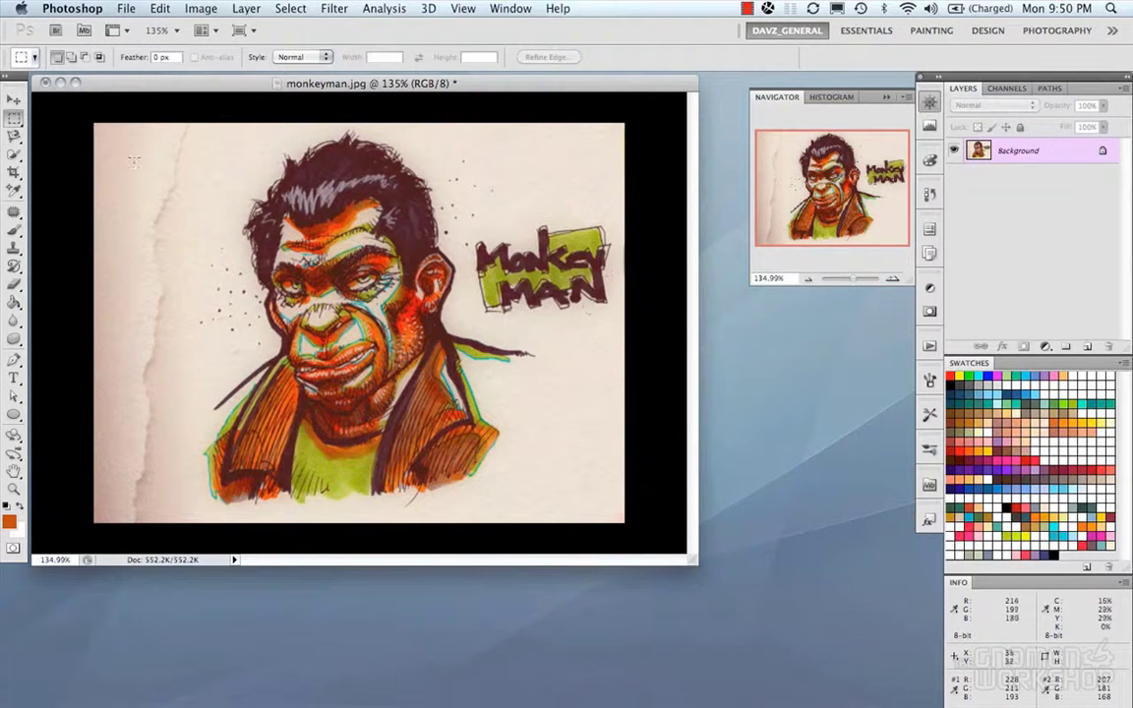
{"action": "left_click_drag", "start_coordinate": [230, 140], "coordinate": [430, 271]}
{"action": "key", "text": "super+d"}
{"action": "left_click_drag", "start_coordinate": [274, 160], "coordinate": [417, 295]}
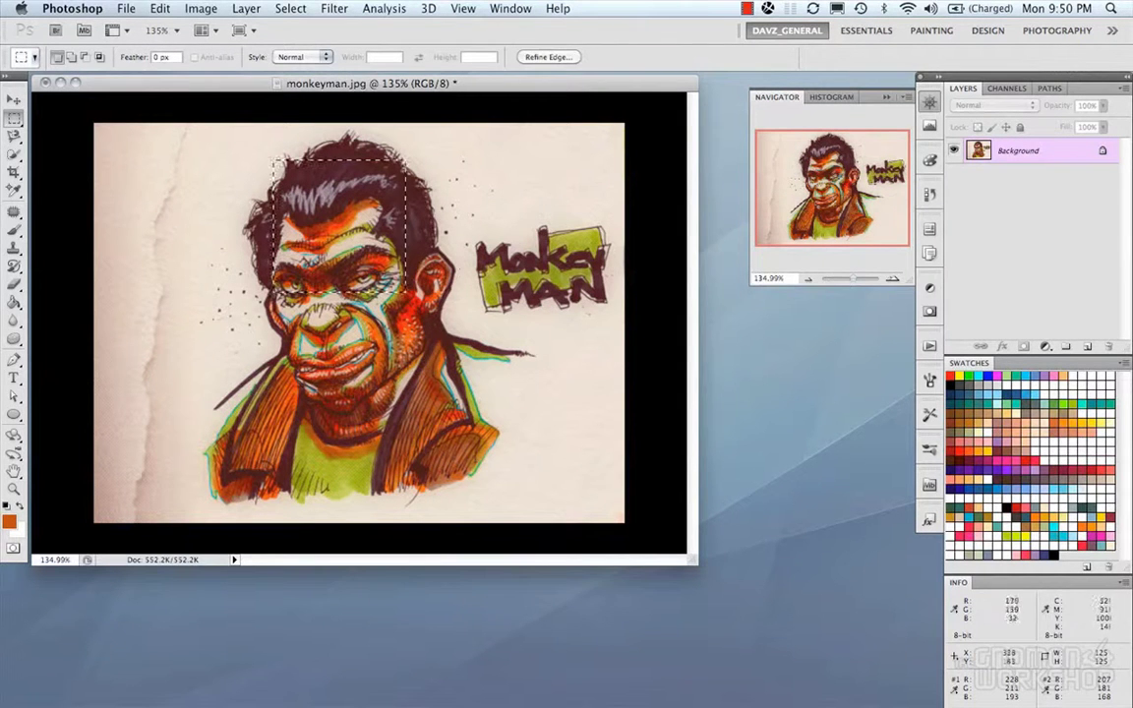
{"action": "key", "text": "super+d"}
{"action": "left_click_drag", "start_coordinate": [451, 194], "coordinate": [531, 272]}
{"action": "key", "text": "super+z"}
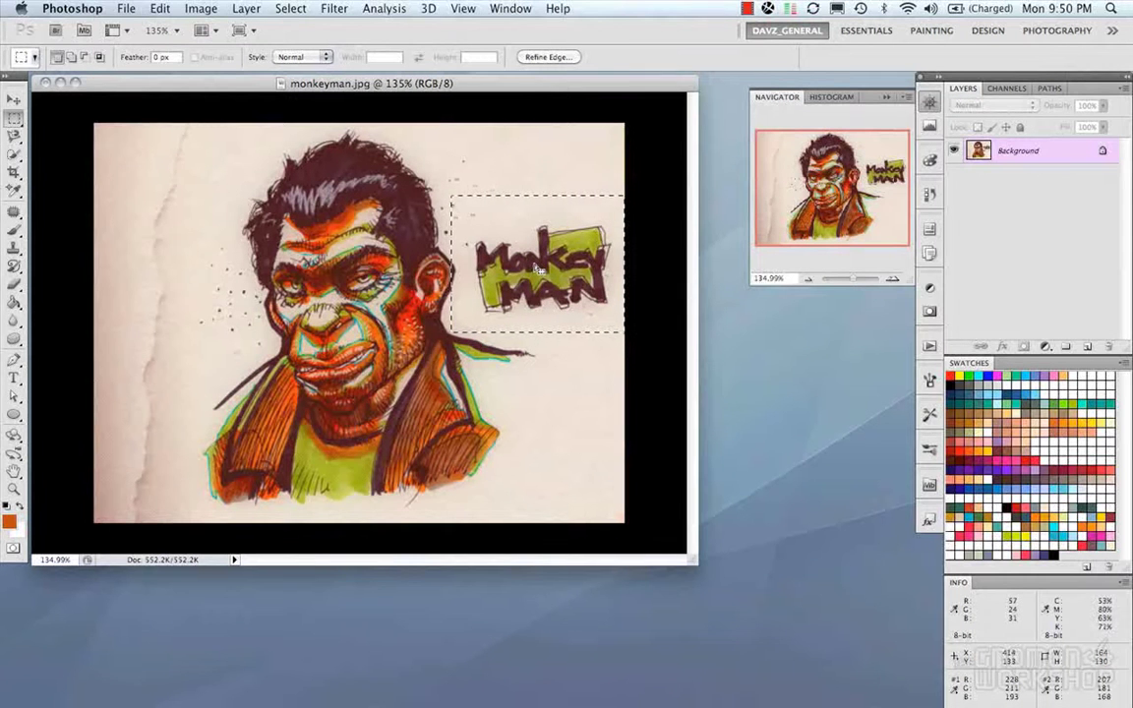
{"action": "key", "text": "super+d"}
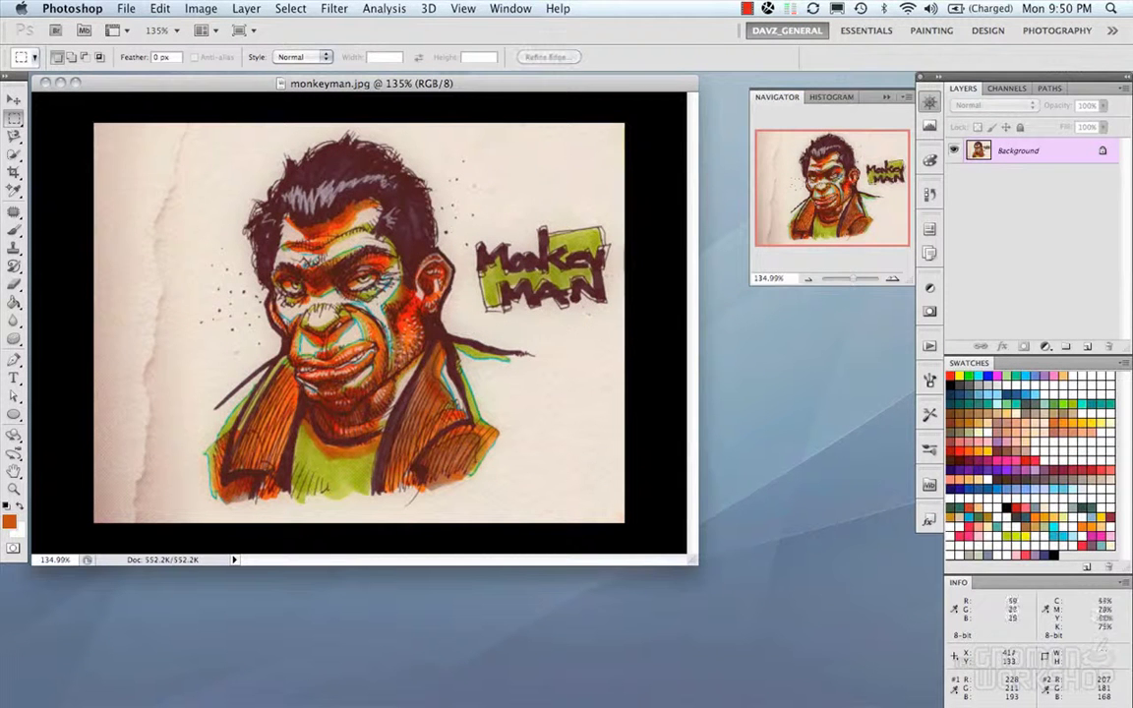
Step: Look through the marquee tool variants and switch to the Elliptical Marquee tool
{"action": "left_click", "coordinate": [16, 116]}
{"action": "left_click_drag", "start_coordinate": [43, 146], "coordinate": [41, 164]}
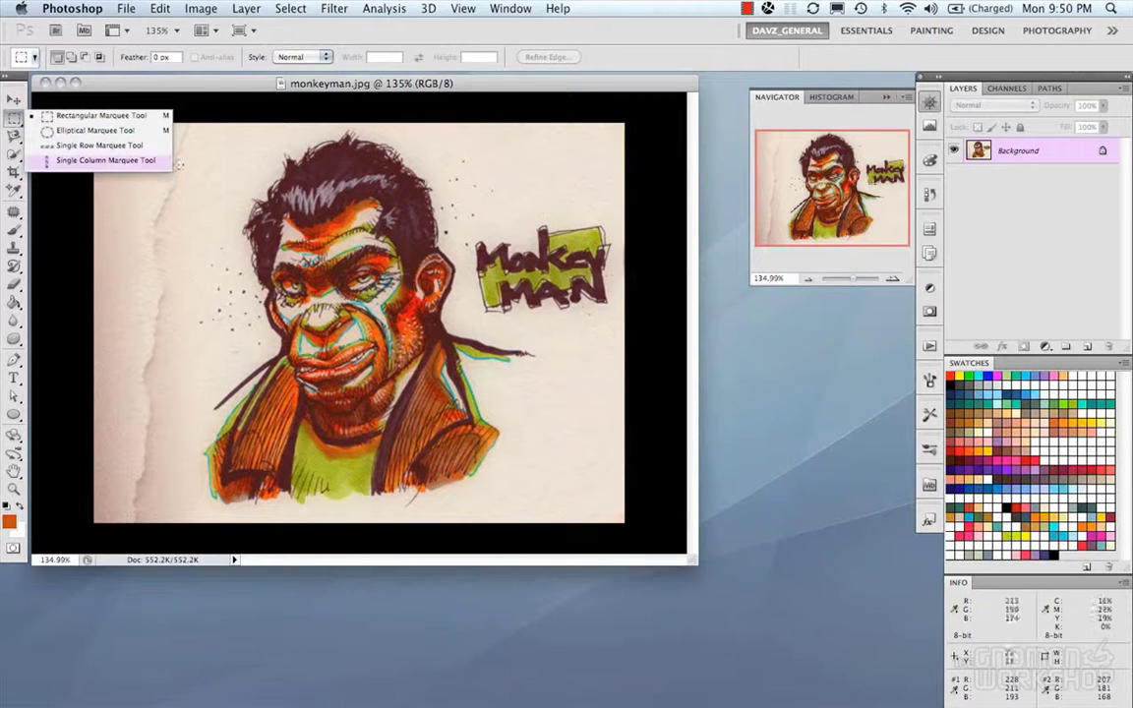
{"action": "left_click_drag", "start_coordinate": [187, 152], "coordinate": [95, 130]}
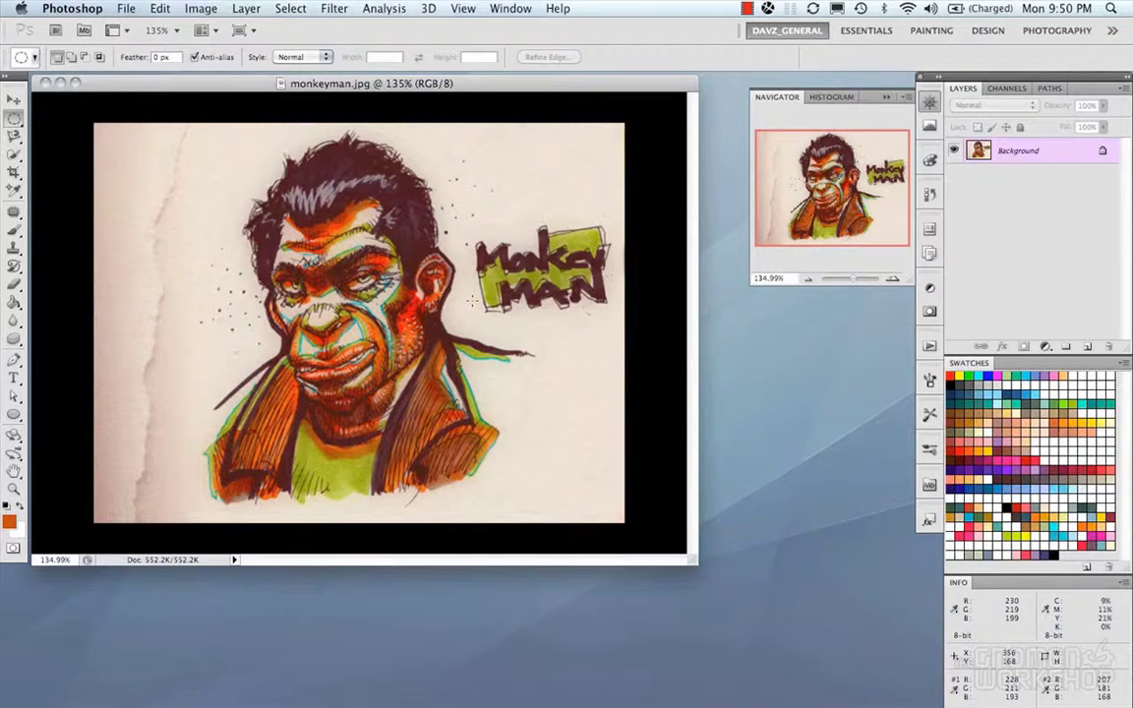
Step: Draw a freehand Lasso selection loosely around the head and upper jacket, and clear it
{"action": "left_click", "coordinate": [14, 139]}
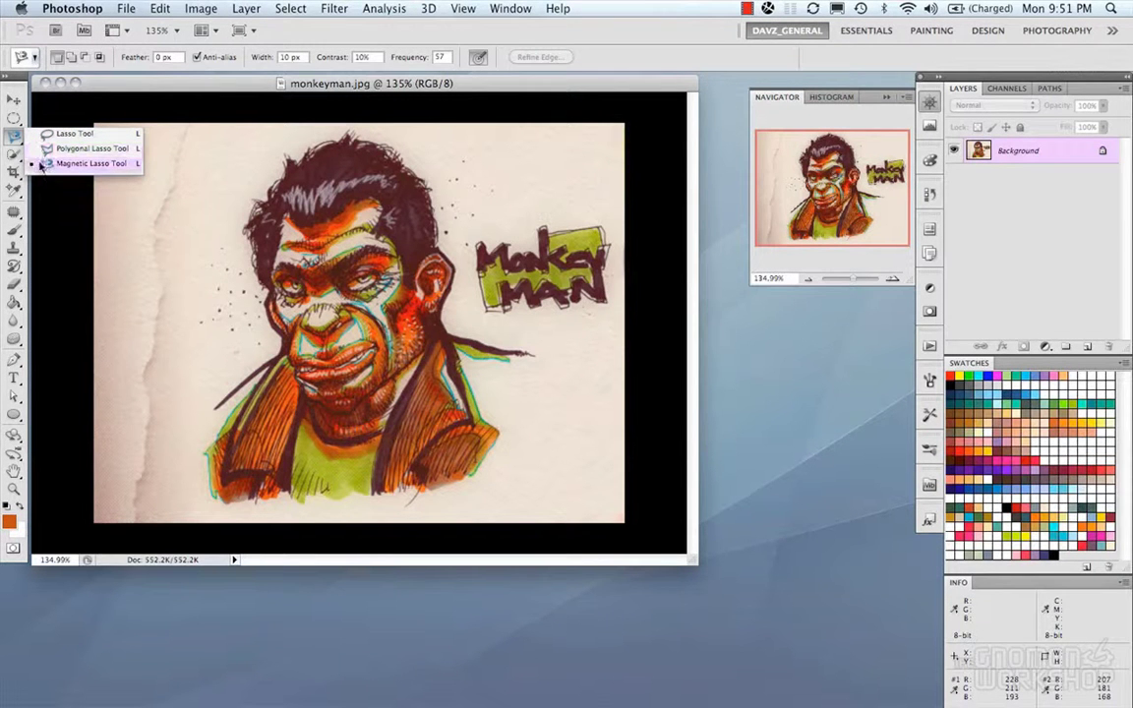
{"action": "left_click", "coordinate": [15, 132]}
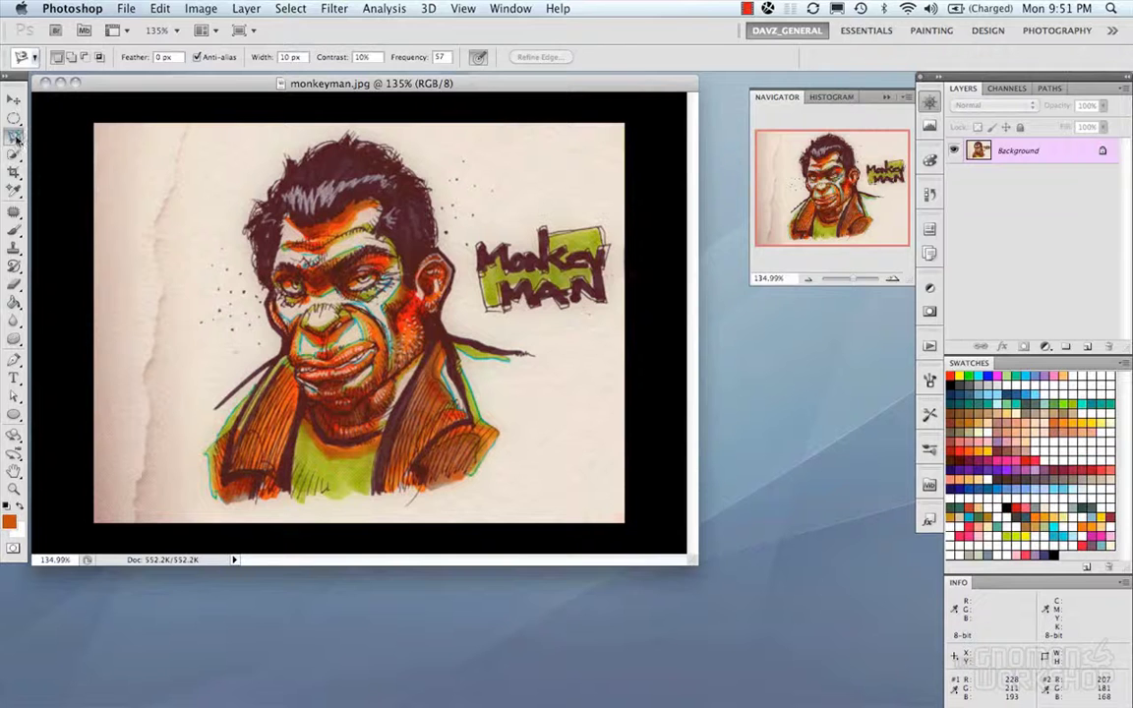
{"action": "left_click", "coordinate": [16, 139]}
{"action": "left_click", "coordinate": [50, 134]}
{"action": "mouse_move", "coordinate": [271, 146]}
{"action": "left_mouse_down"}
{"action": "mouse_move", "coordinate": [228, 233]}
{"action": "mouse_move", "coordinate": [202, 383]}
{"action": "mouse_move", "coordinate": [404, 295]}
{"action": "mouse_move", "coordinate": [271, 148]}
{"action": "left_mouse_up"}
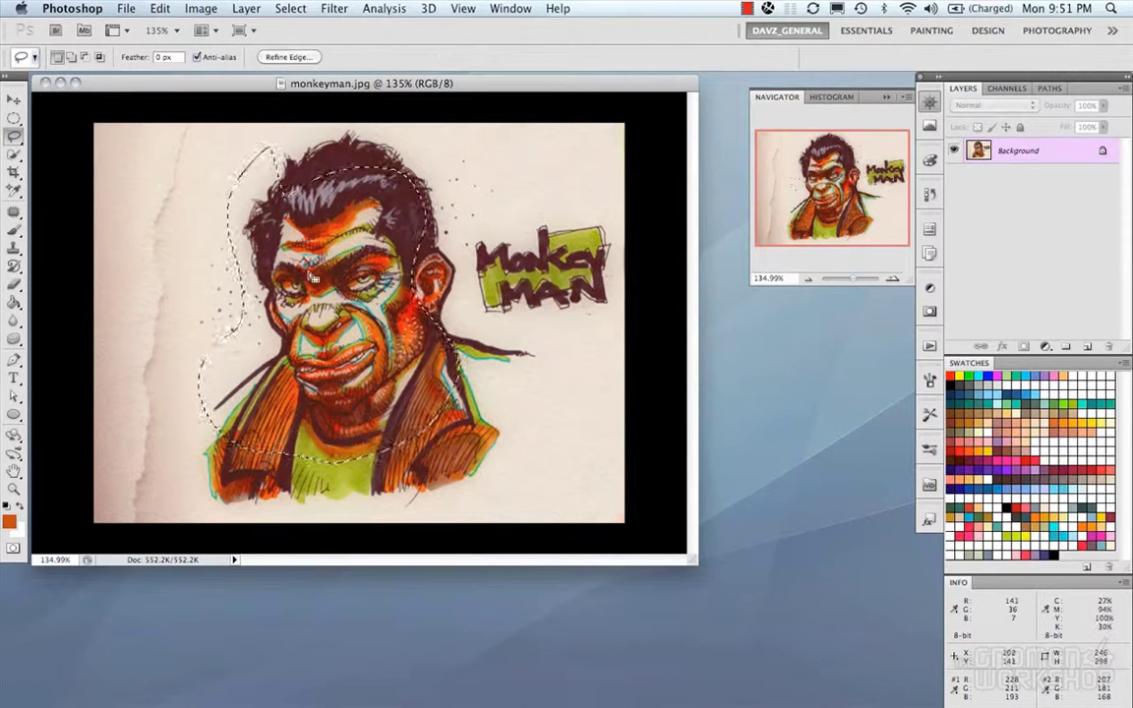
{"action": "left_click", "coordinate": [313, 279]}
Step: Outline the head and upper jacket with straight Polygonal Lasso segments, and cancel the unfinished outline
{"action": "left_click_drag", "start_coordinate": [17, 139], "coordinate": [68, 132]}
{"action": "left_click", "coordinate": [248, 159]}
{"action": "left_click", "coordinate": [214, 244]}
{"action": "left_click", "coordinate": [245, 291]}
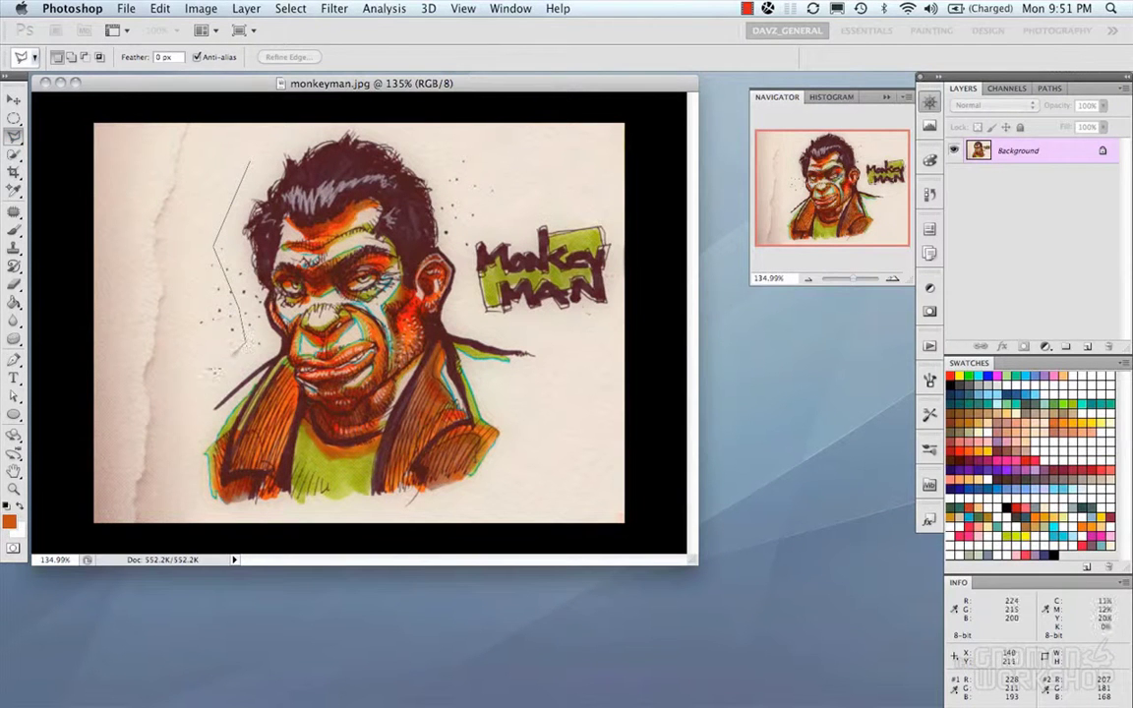
{"action": "left_click", "coordinate": [201, 375]}
{"action": "left_click", "coordinate": [194, 439]}
{"action": "left_click", "coordinate": [261, 463]}
{"action": "left_click", "coordinate": [391, 410]}
{"action": "left_click", "coordinate": [437, 307]}
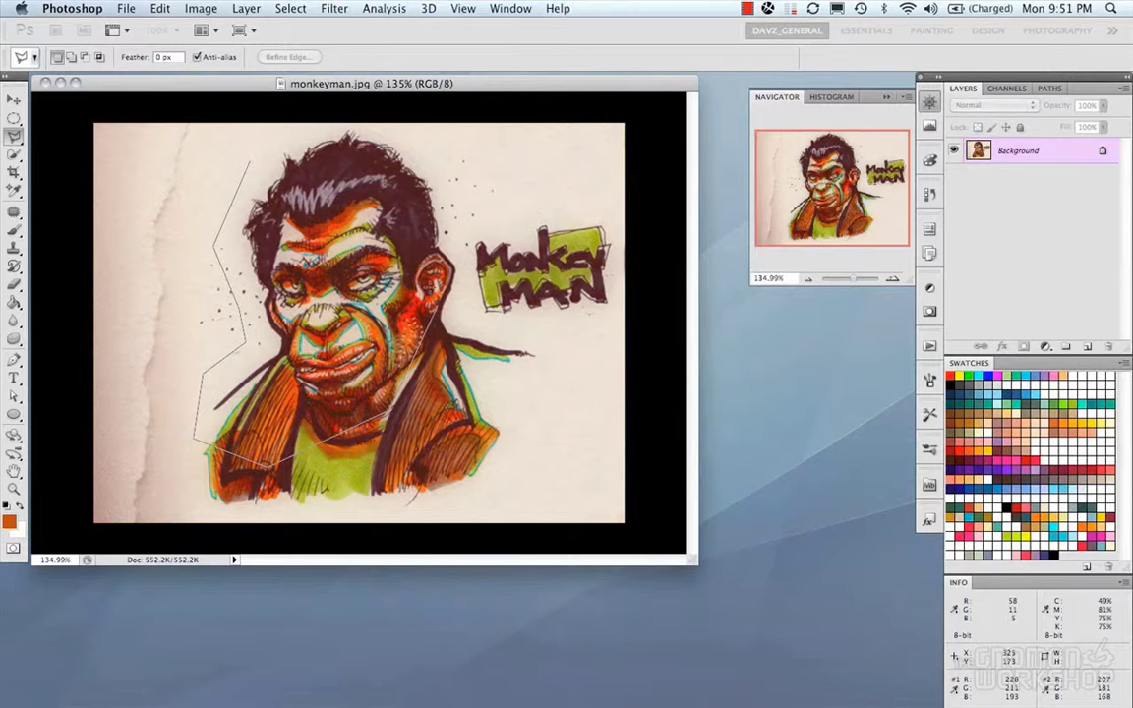
{"action": "left_click", "coordinate": [422, 188]}
{"action": "left_click", "coordinate": [349, 141]}
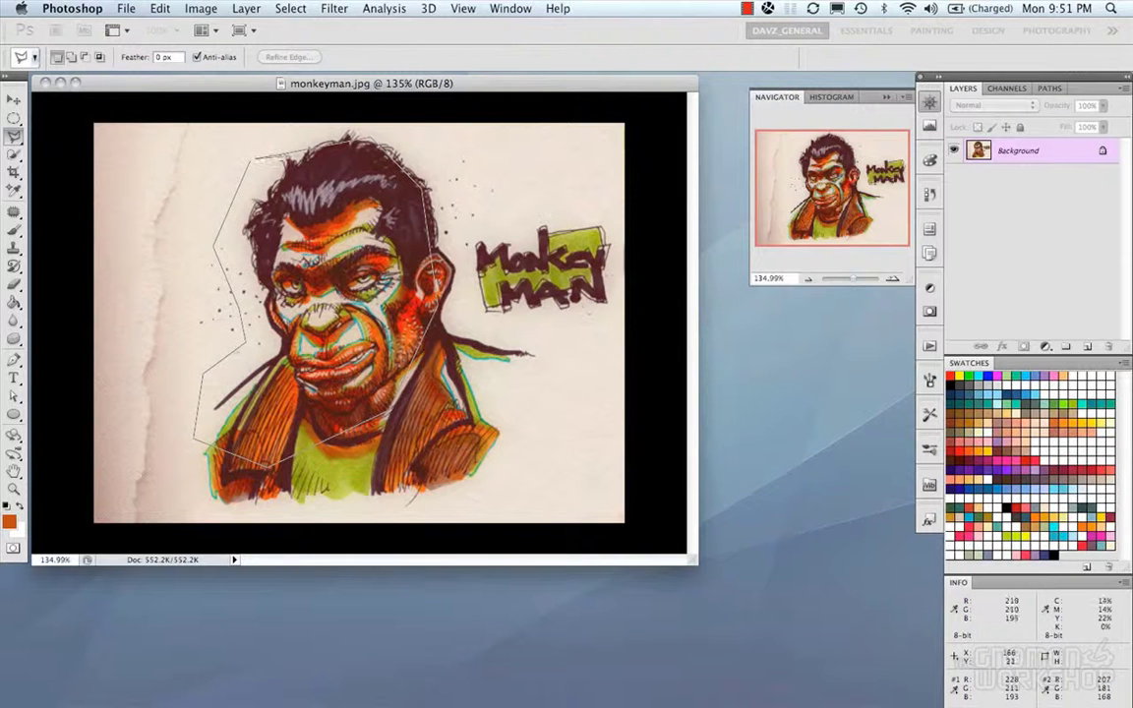
{"action": "key", "text": "Escape"}
Step: Trace the edge of the jaw, collar and shoulder with the Magnetic Lasso, and cancel the path
{"action": "left_click_drag", "start_coordinate": [21, 139], "coordinate": [44, 162]}
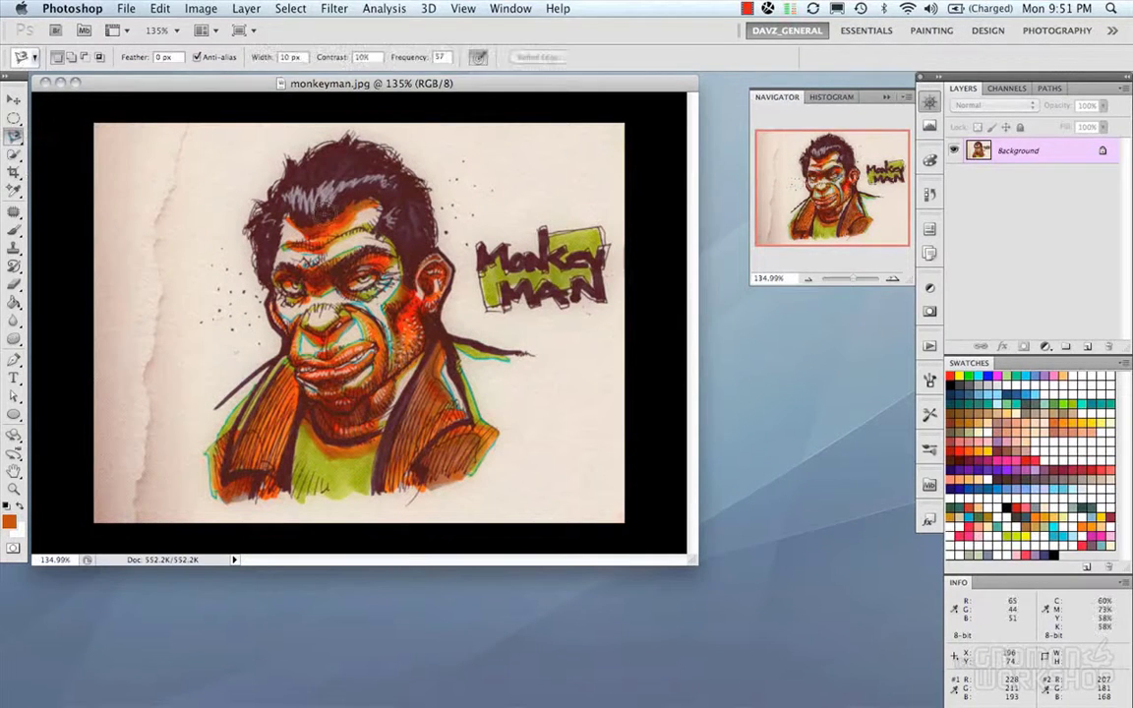
{"action": "left_click", "coordinate": [262, 294]}
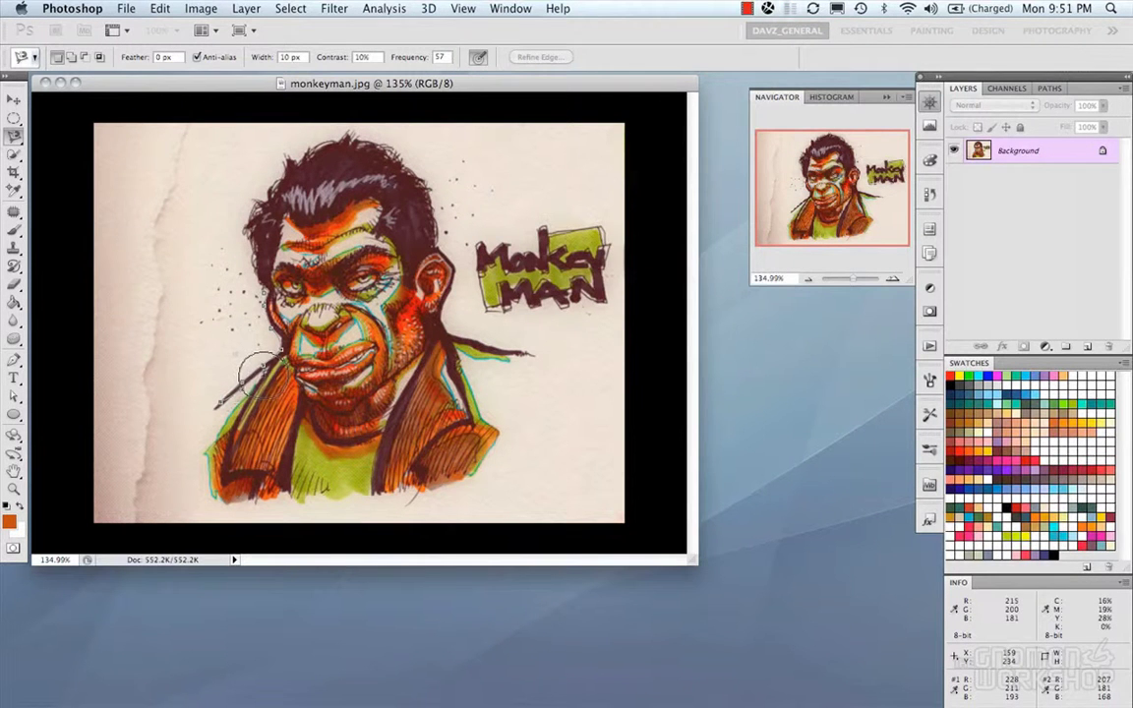
{"action": "key", "text": "super+equal"}
{"action": "key", "text": "super+equal"}
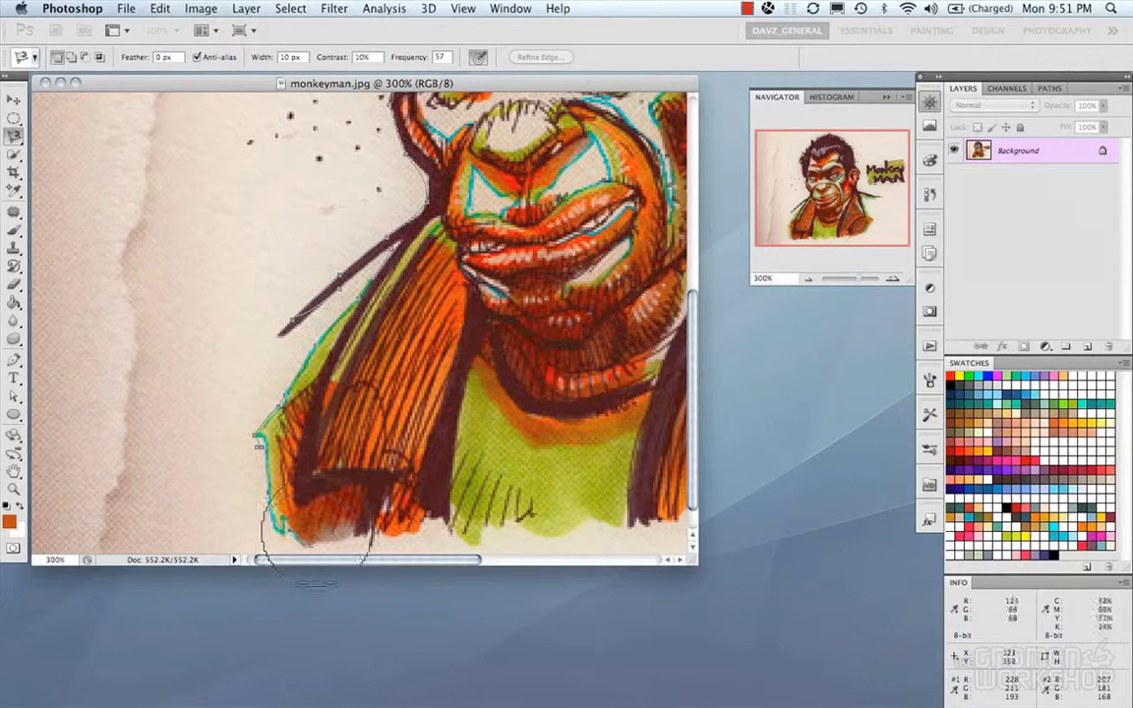
{"action": "key", "text": "Escape"}
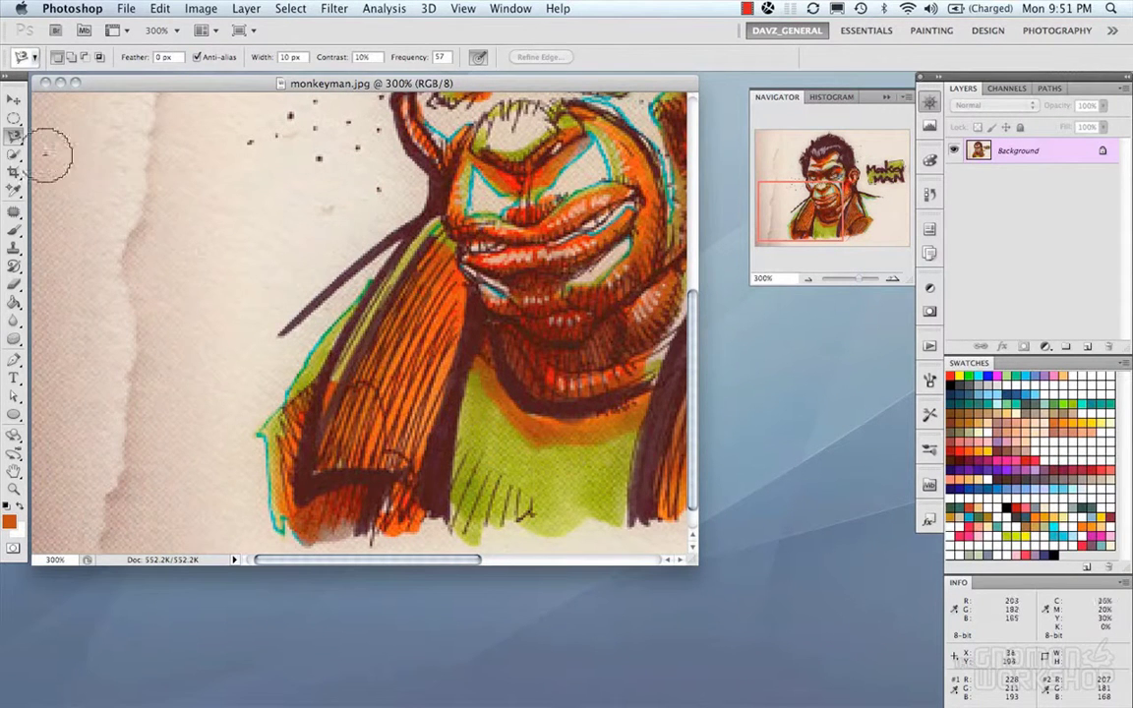
Step: Select the pale paper background beside the head with the Magic Wand at tolerance 8, and clear the selection
{"action": "left_click", "coordinate": [14, 154]}
{"action": "key", "text": "super+minus"}
{"action": "left_click", "coordinate": [14, 156]}
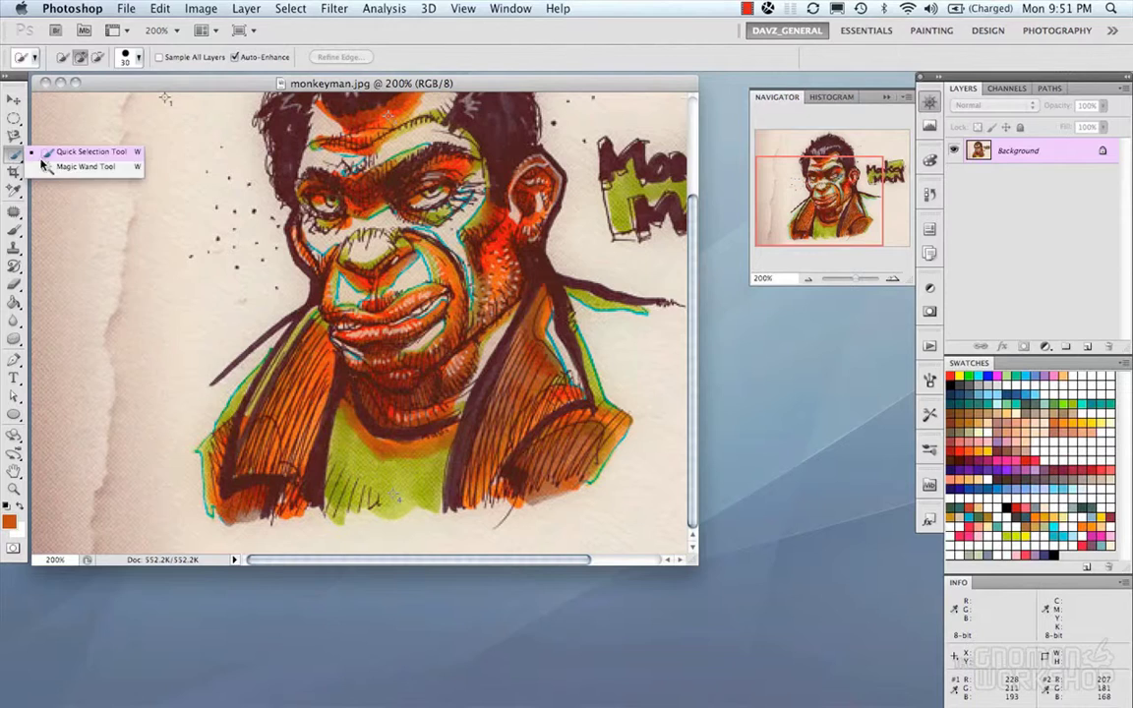
{"action": "left_click", "coordinate": [86, 167]}
{"action": "left_click", "coordinate": [169, 202]}
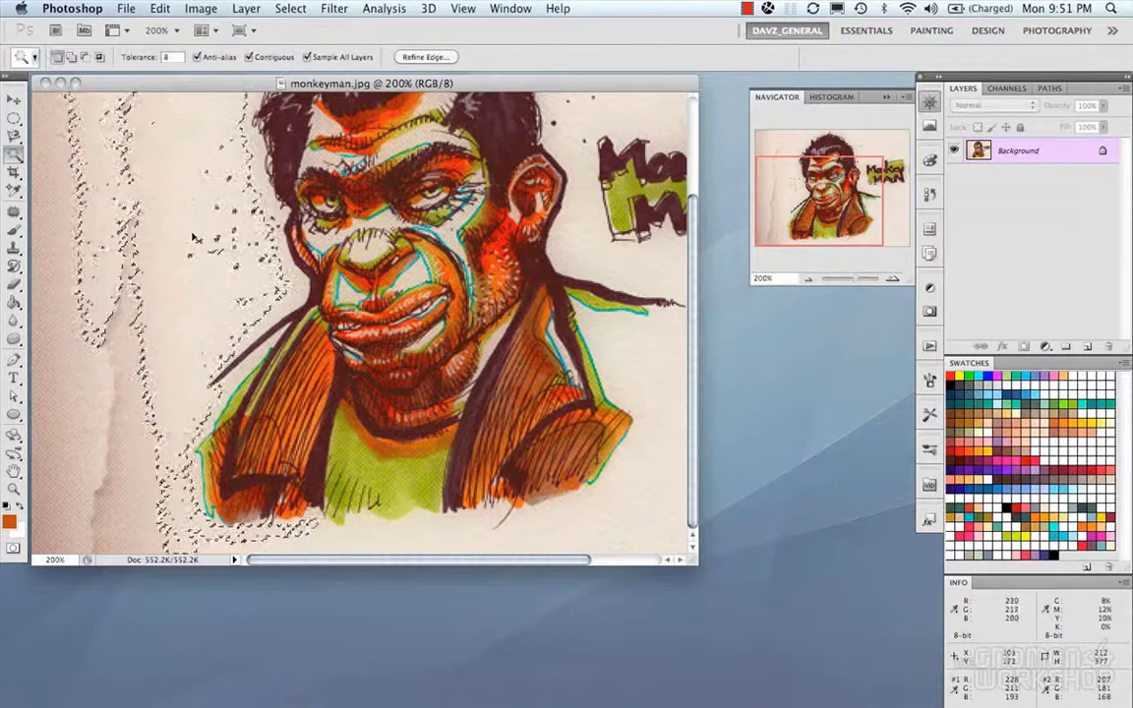
{"action": "key", "text": "super+d"}
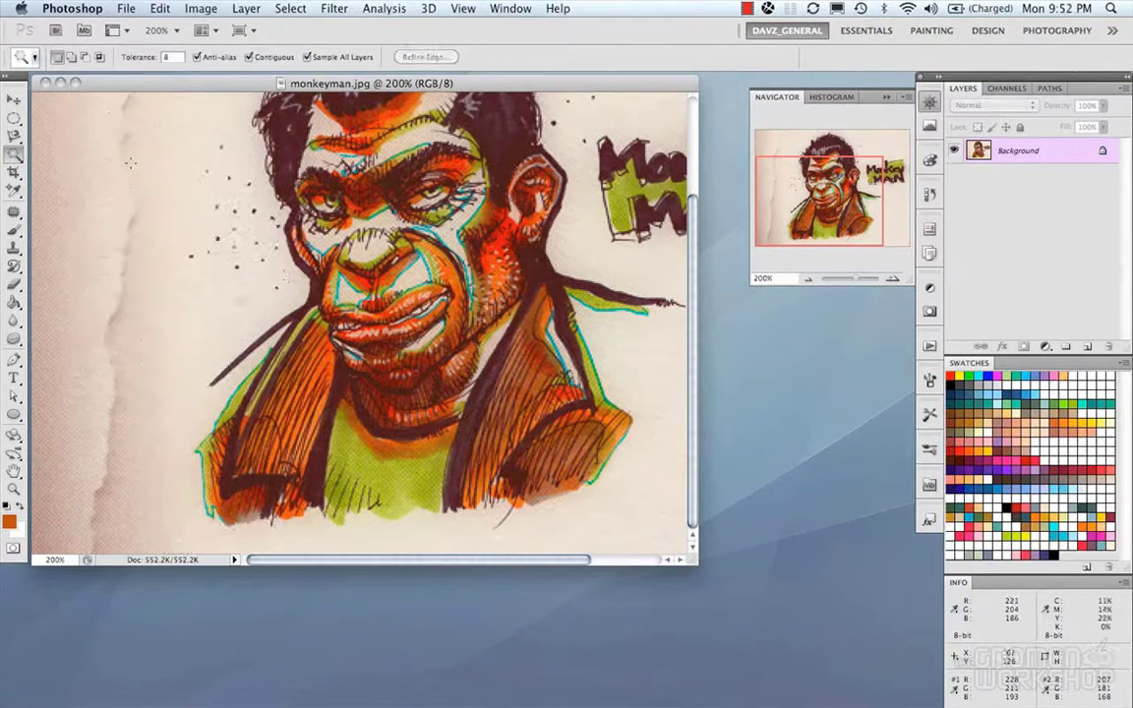
Step: Try the Quick Selection tool on the ear side of the face and on the jacket lapel, clearing each selection
{"action": "left_click", "coordinate": [18, 155]}
{"action": "left_click", "coordinate": [41, 155]}
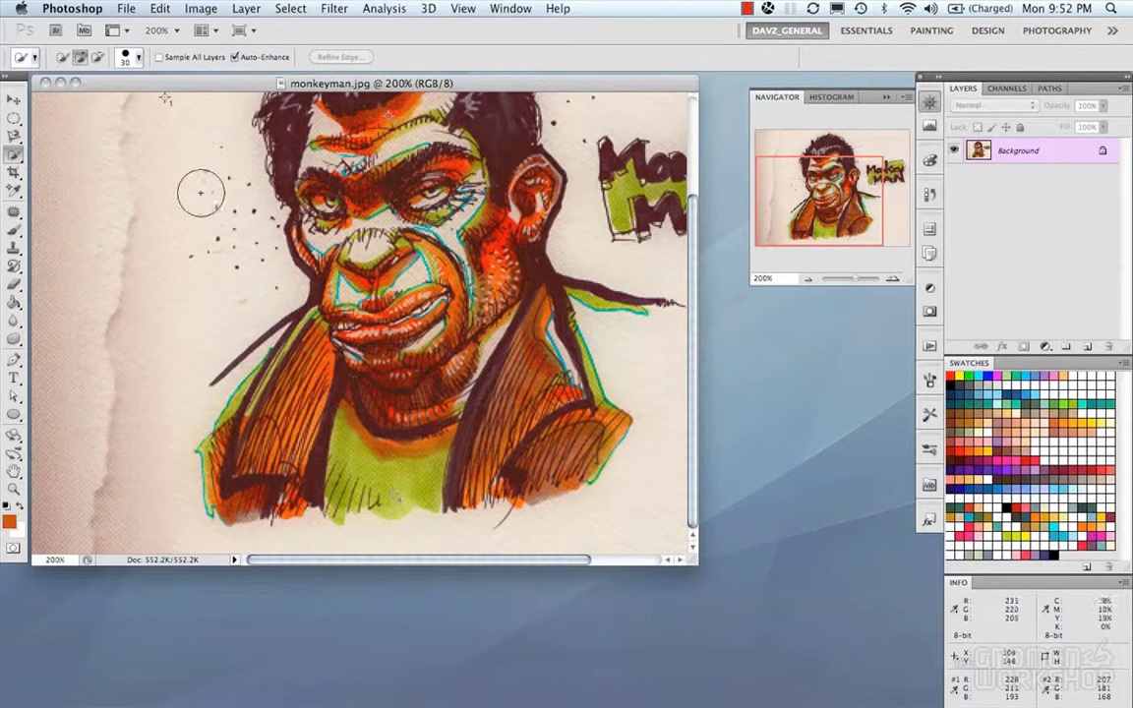
{"action": "mouse_move", "coordinate": [493, 195]}
{"action": "left_mouse_down"}
{"action": "mouse_move", "coordinate": [556, 285]}
{"action": "mouse_move", "coordinate": [507, 185]}
{"action": "mouse_move", "coordinate": [594, 209]}
{"action": "left_mouse_up"}
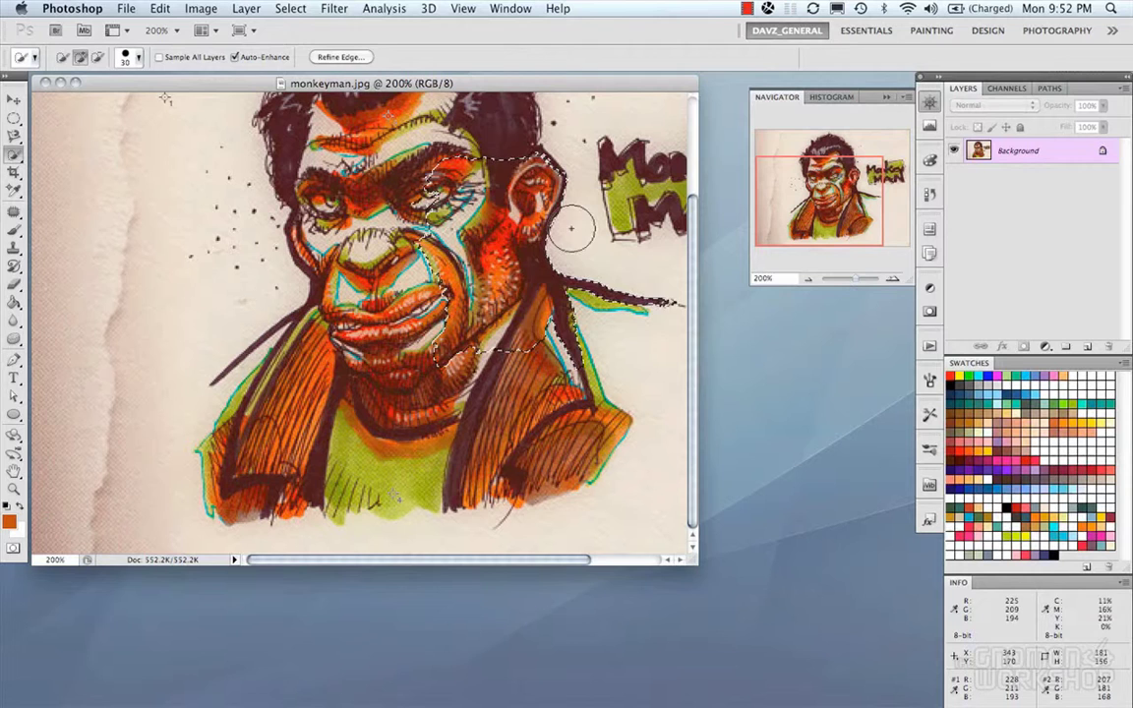
{"action": "key", "text": "super+d"}
{"action": "left_click_drag", "start_coordinate": [298, 423], "coordinate": [298, 346]}
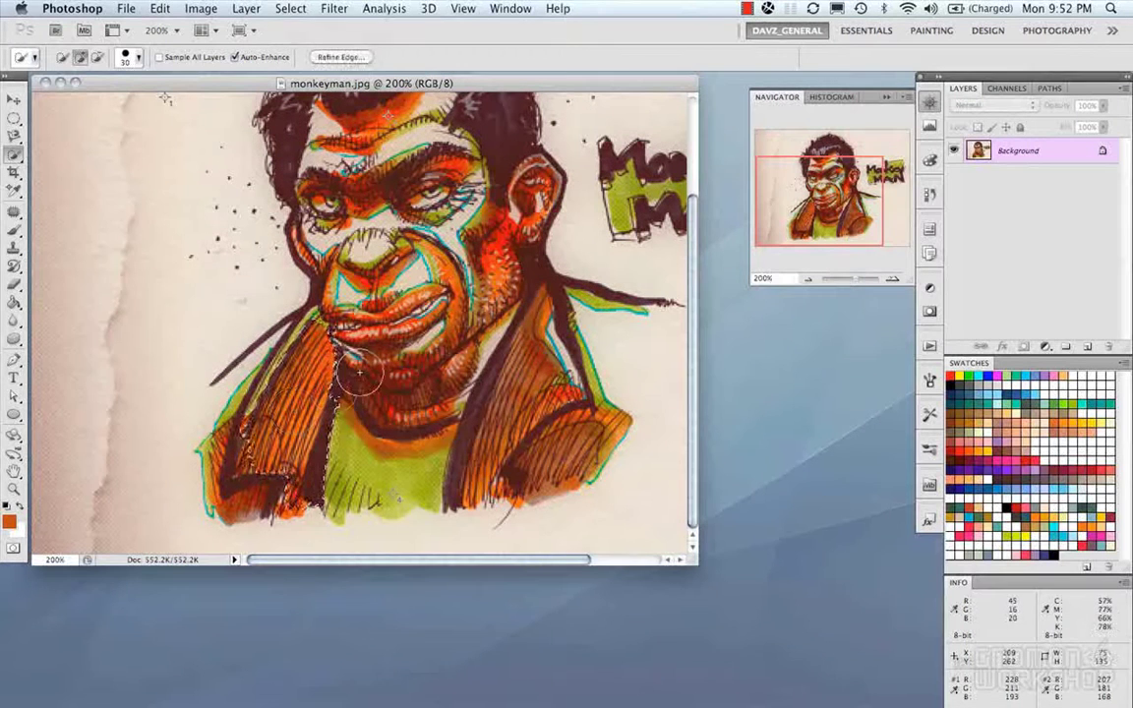
{"action": "key", "text": "super+d"}
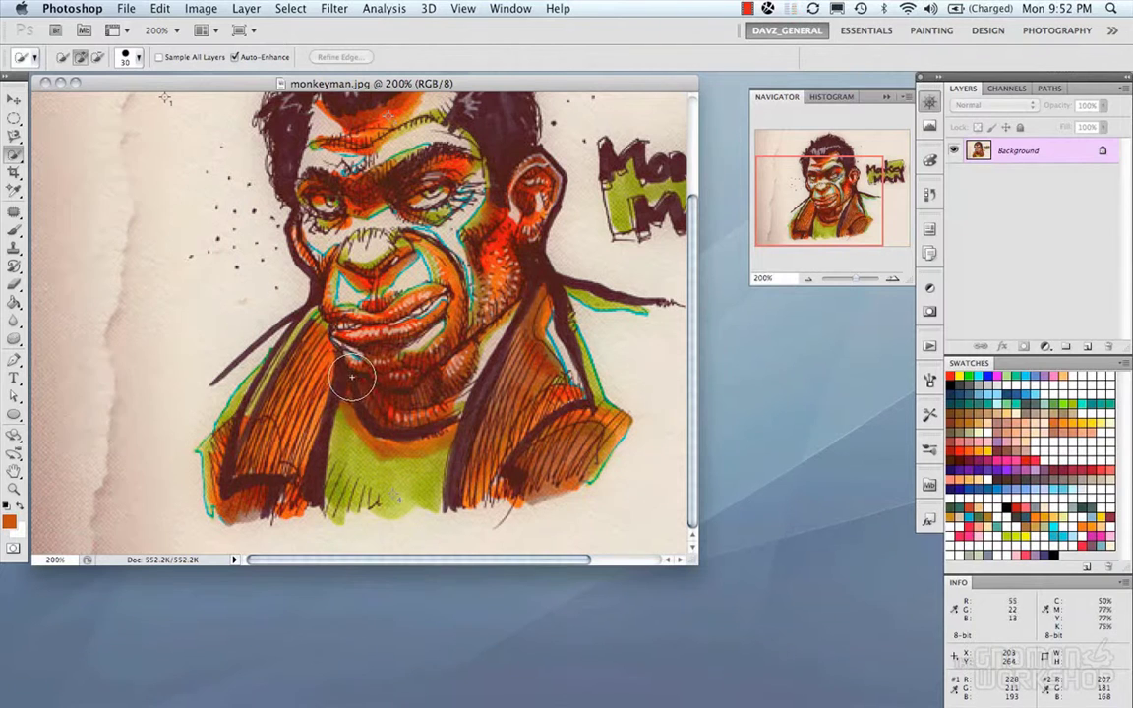
Step: Crop the image to an area of about 322 by 251 pixels around the face, and undo the crop
{"action": "left_click", "coordinate": [18, 173]}
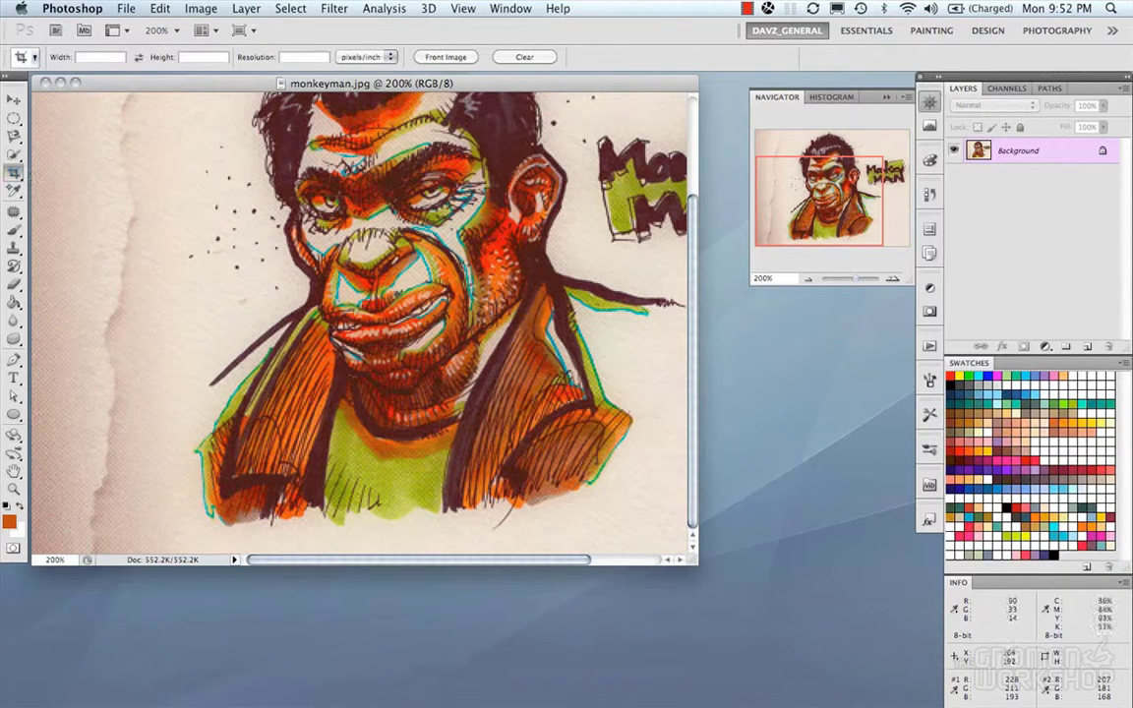
{"action": "key", "text": "super+minus"}
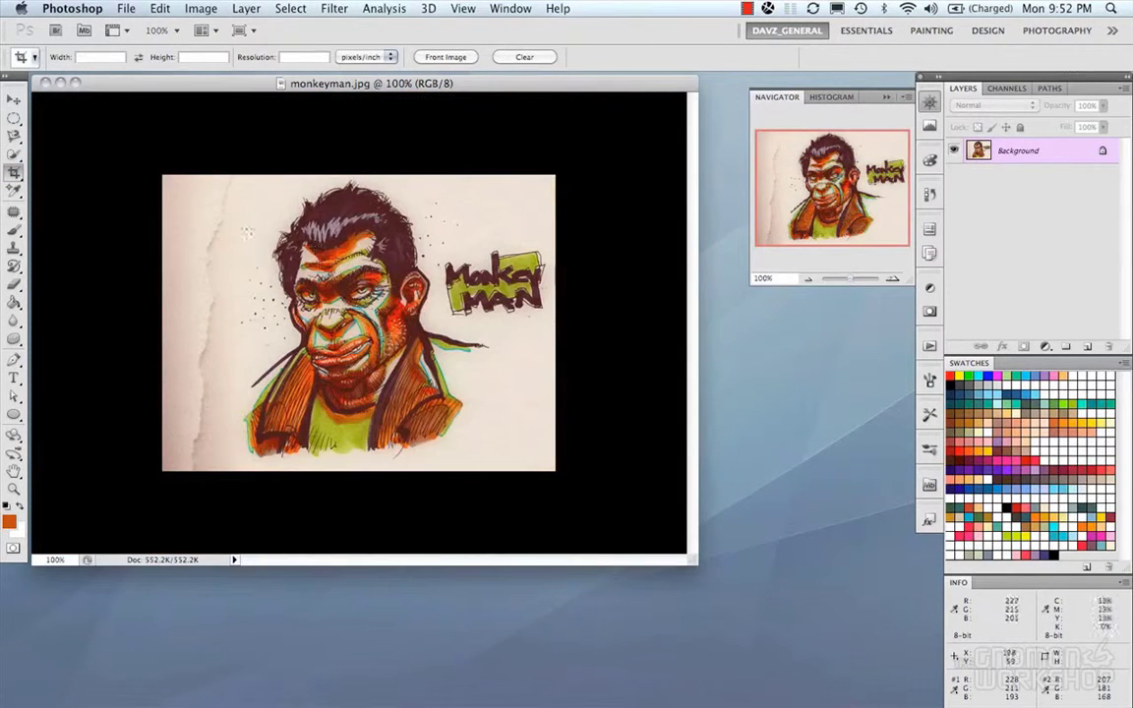
{"action": "left_click_drag", "start_coordinate": [236, 219], "coordinate": [487, 416]}
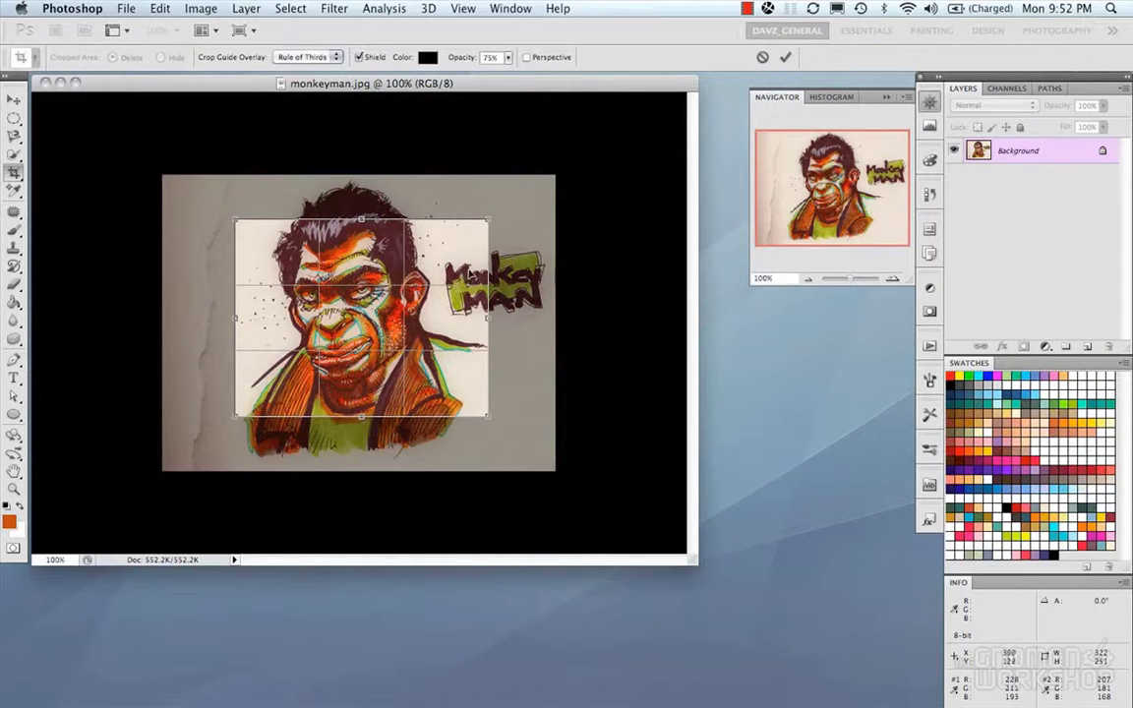
{"action": "key", "text": "Return"}
{"action": "key", "text": "super+z"}
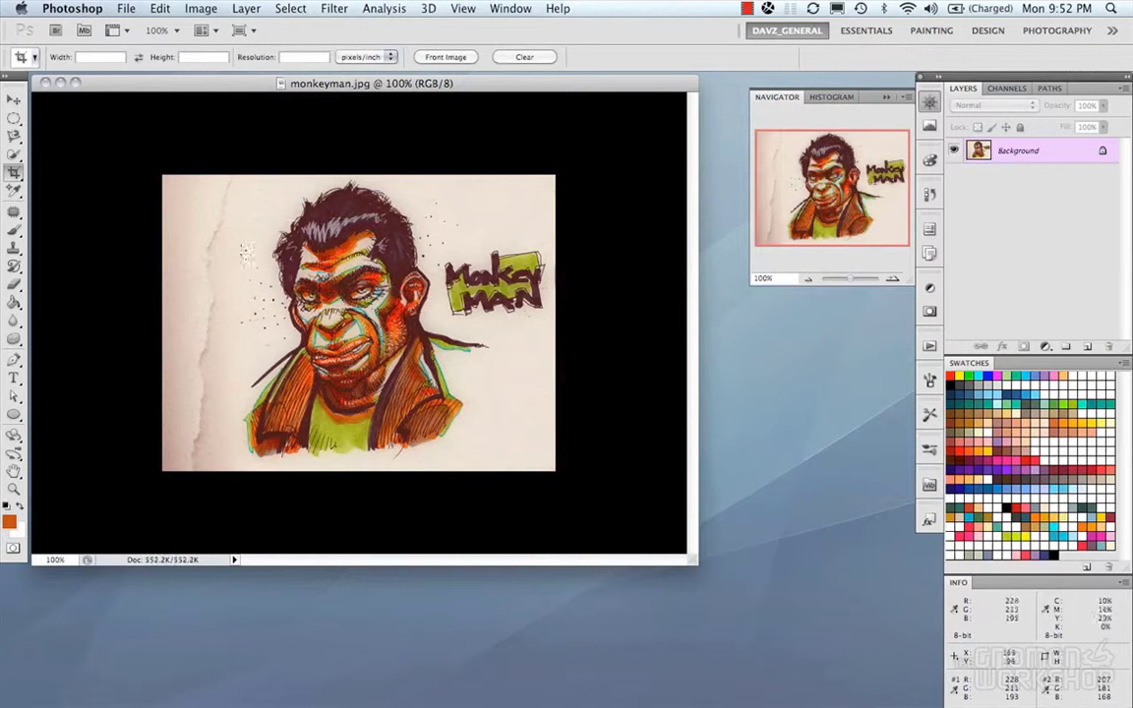
Step: Extend the canvas beyond all image edges with a crop frame of about 594 by 449 pixels, and undo it
{"action": "left_click_drag", "start_coordinate": [228, 235], "coordinate": [473, 422]}
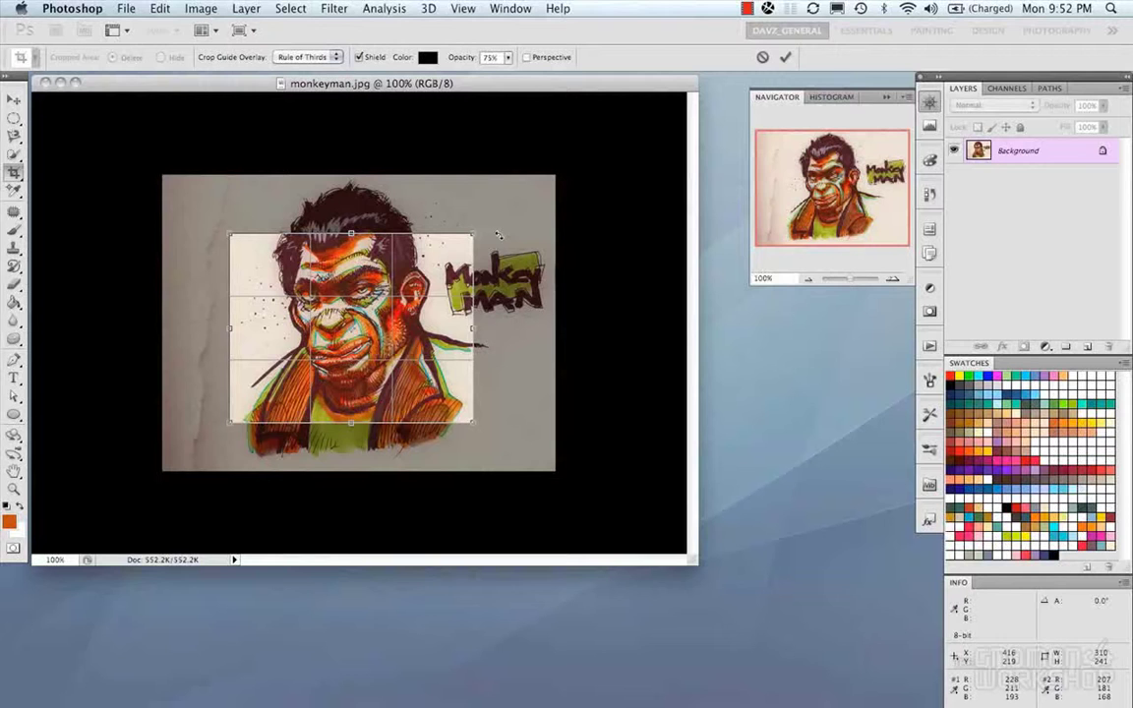
{"action": "left_click_drag", "start_coordinate": [475, 232], "coordinate": [596, 147]}
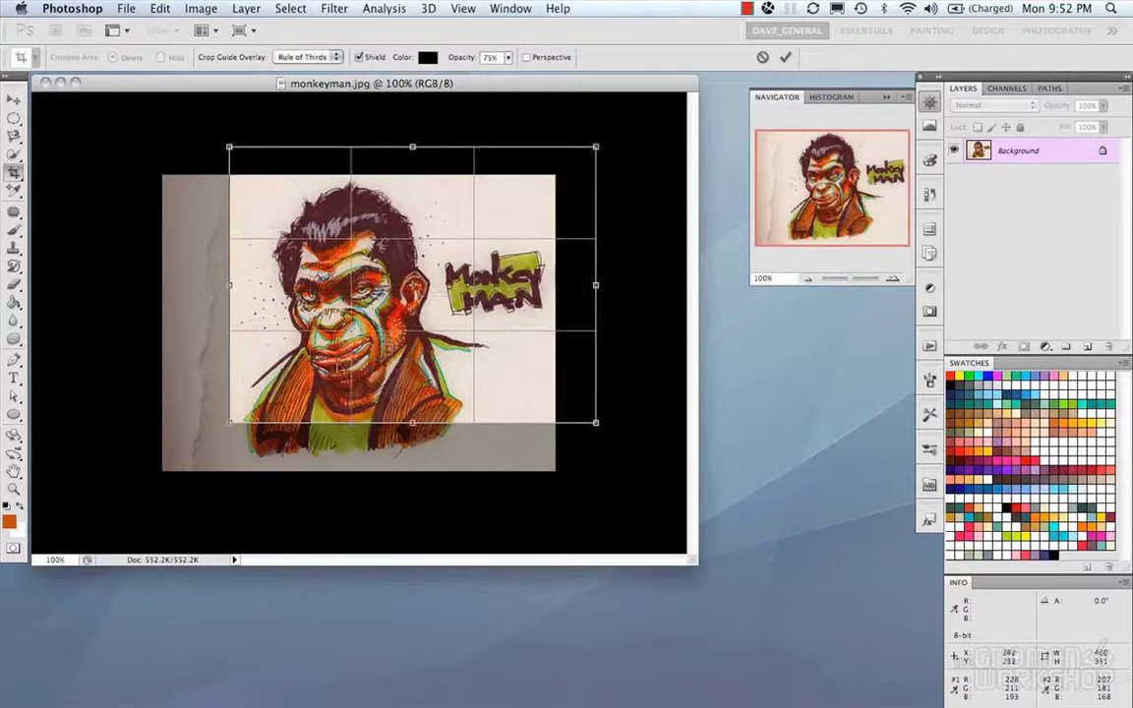
{"action": "left_click_drag", "start_coordinate": [241, 421], "coordinate": [121, 496]}
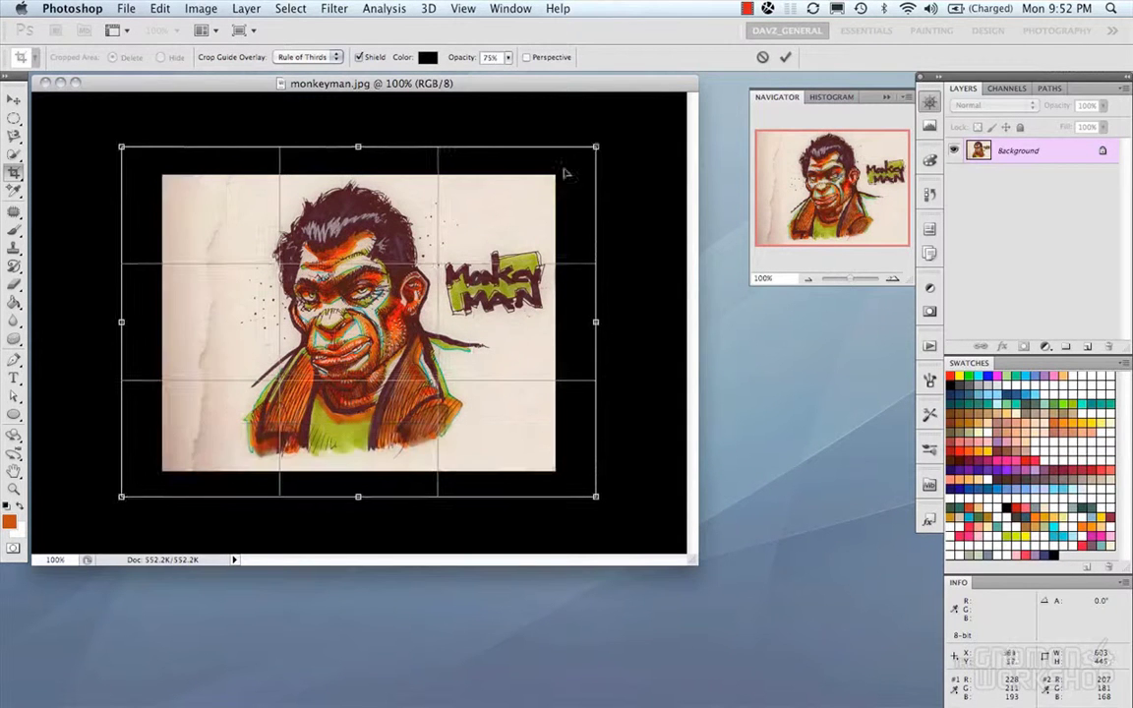
{"action": "left_click_drag", "start_coordinate": [598, 144], "coordinate": [588, 144]}
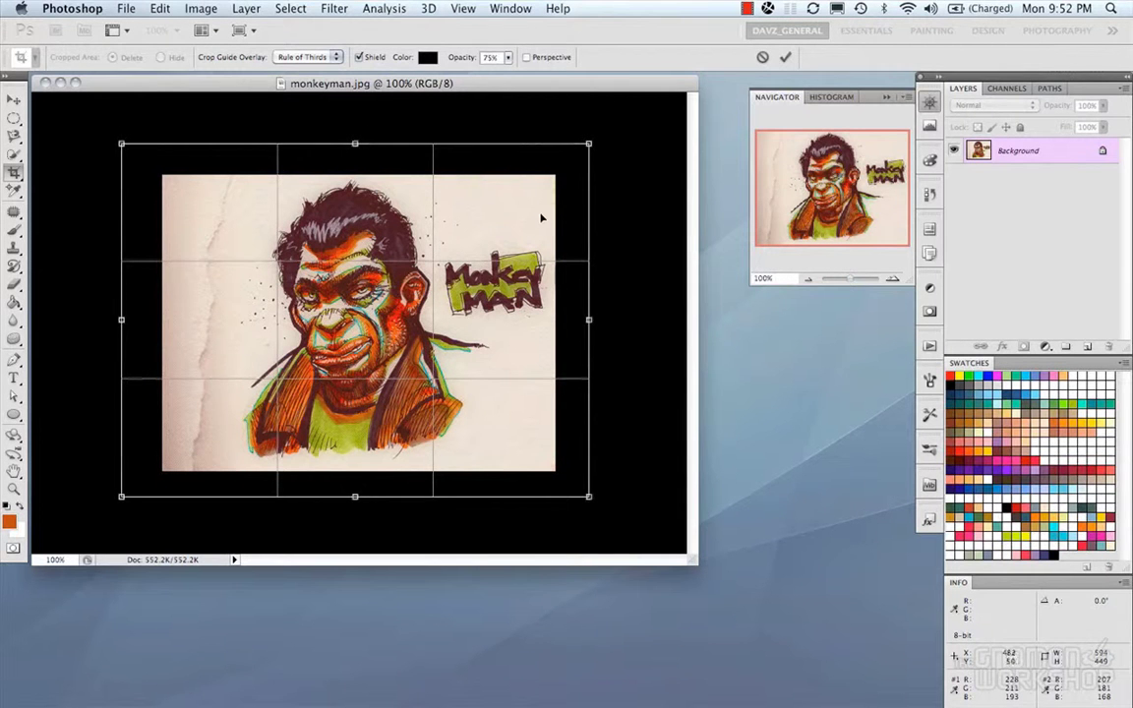
{"action": "key", "text": "Return"}
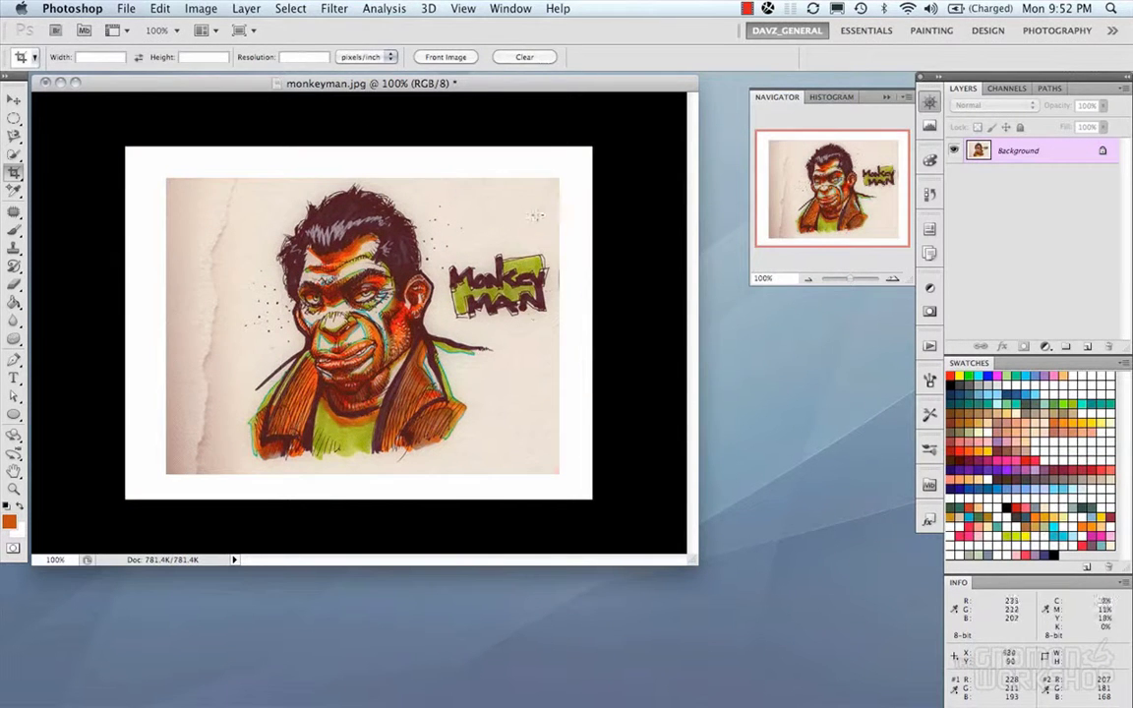
{"action": "key", "text": "super+z"}
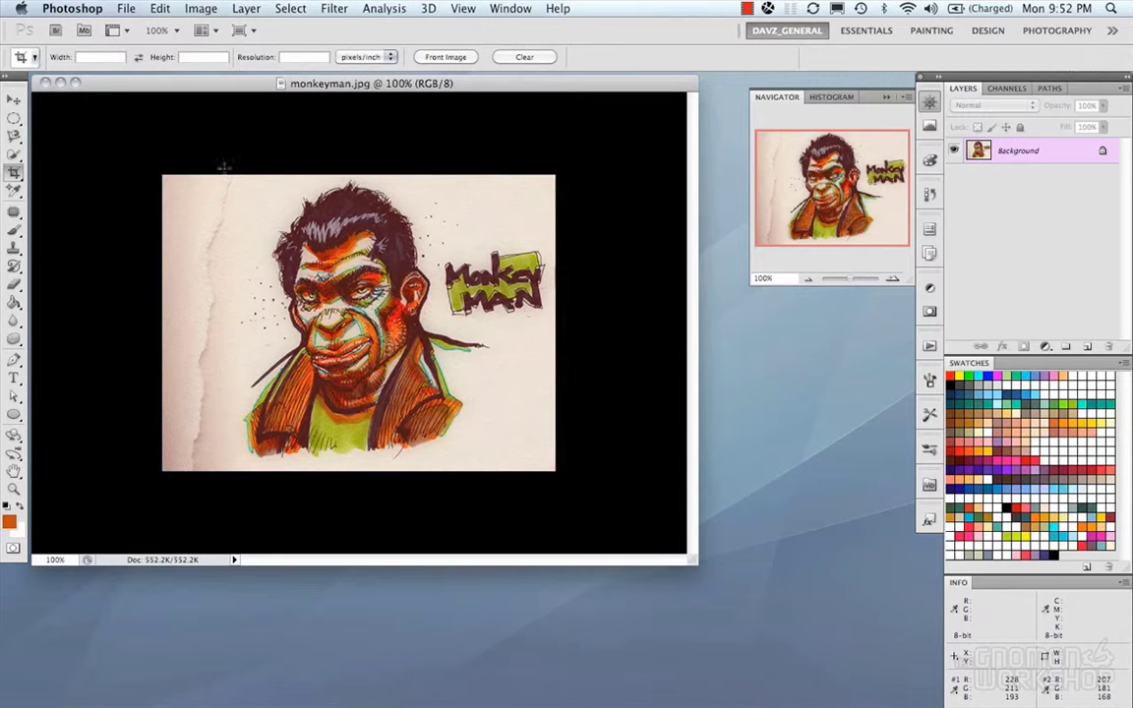
Step: Sample a dark reddish brown from the artwork as the foreground colour with the Eyedropper at Point Sample
{"action": "left_click_drag", "start_coordinate": [15, 192], "coordinate": [84, 188]}
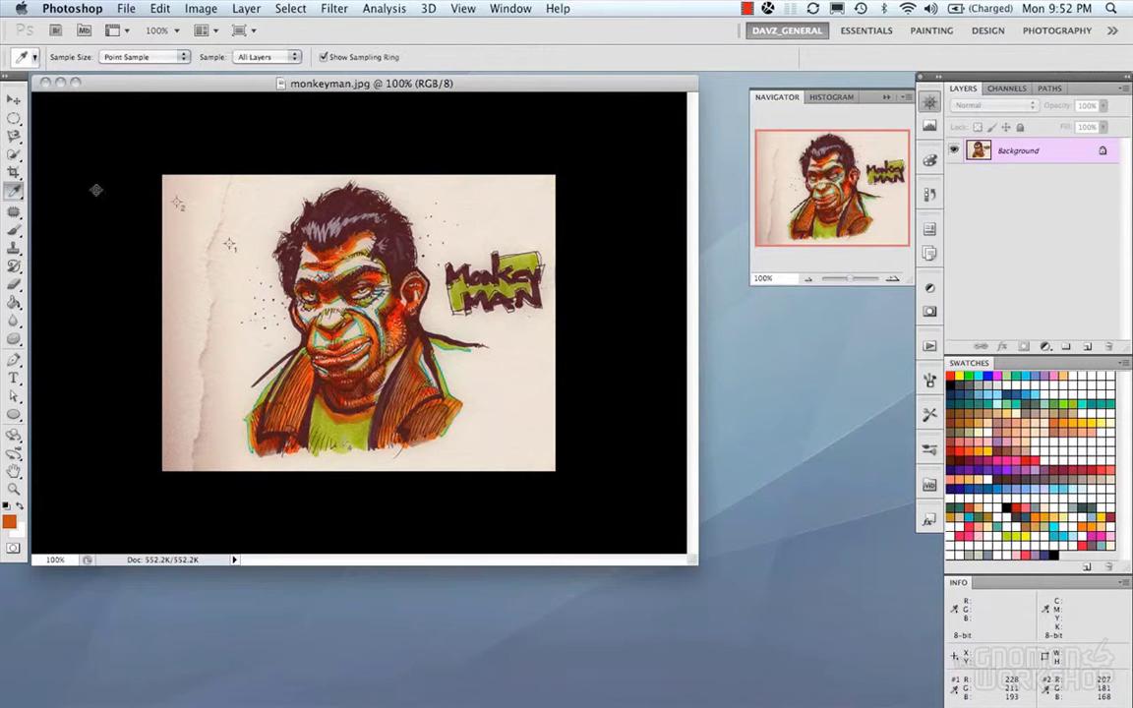
{"action": "left_click_drag", "start_coordinate": [227, 299], "coordinate": [344, 211]}
Step: Try adding extra Color Sampler points on the logo and the torn paper edge, and move sampler 1 higher along the tear
{"action": "left_click_drag", "start_coordinate": [14, 190], "coordinate": [69, 200]}
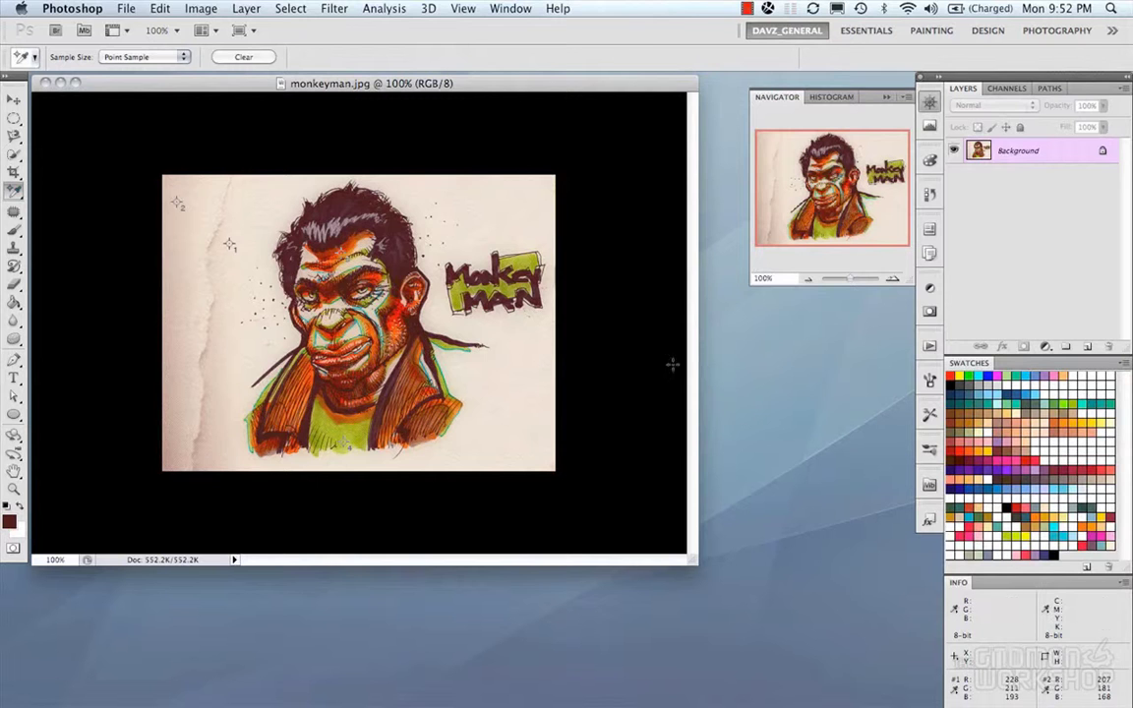
{"action": "left_click", "coordinate": [478, 252]}
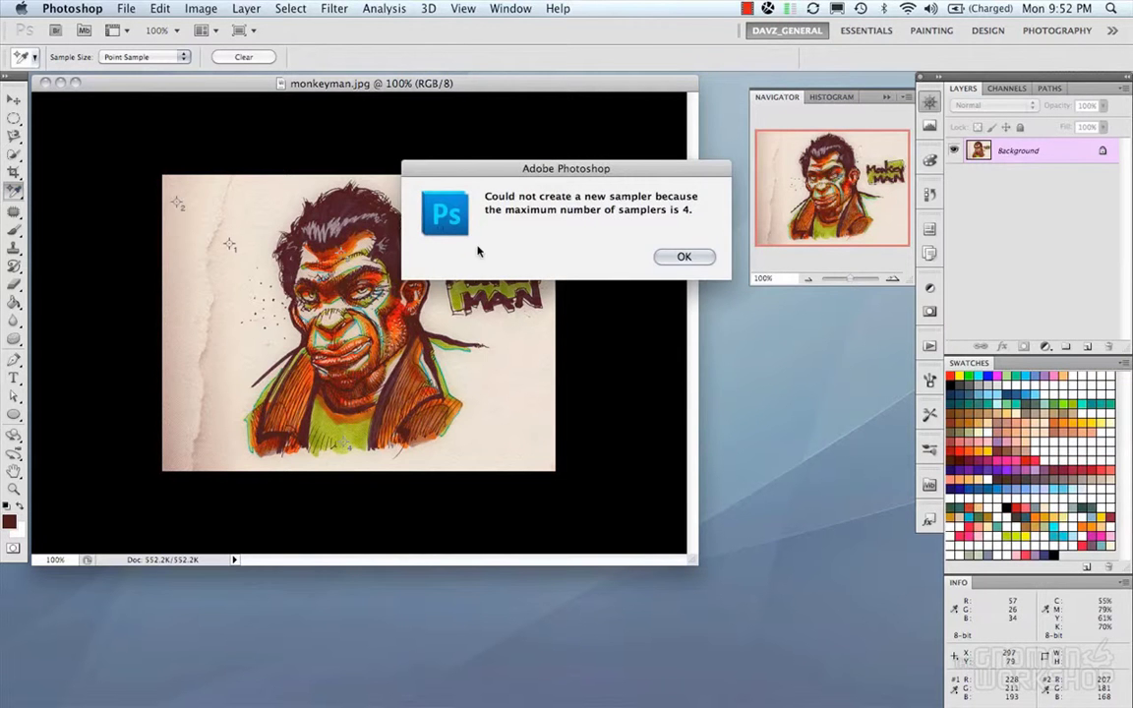
{"action": "left_click", "coordinate": [679, 258]}
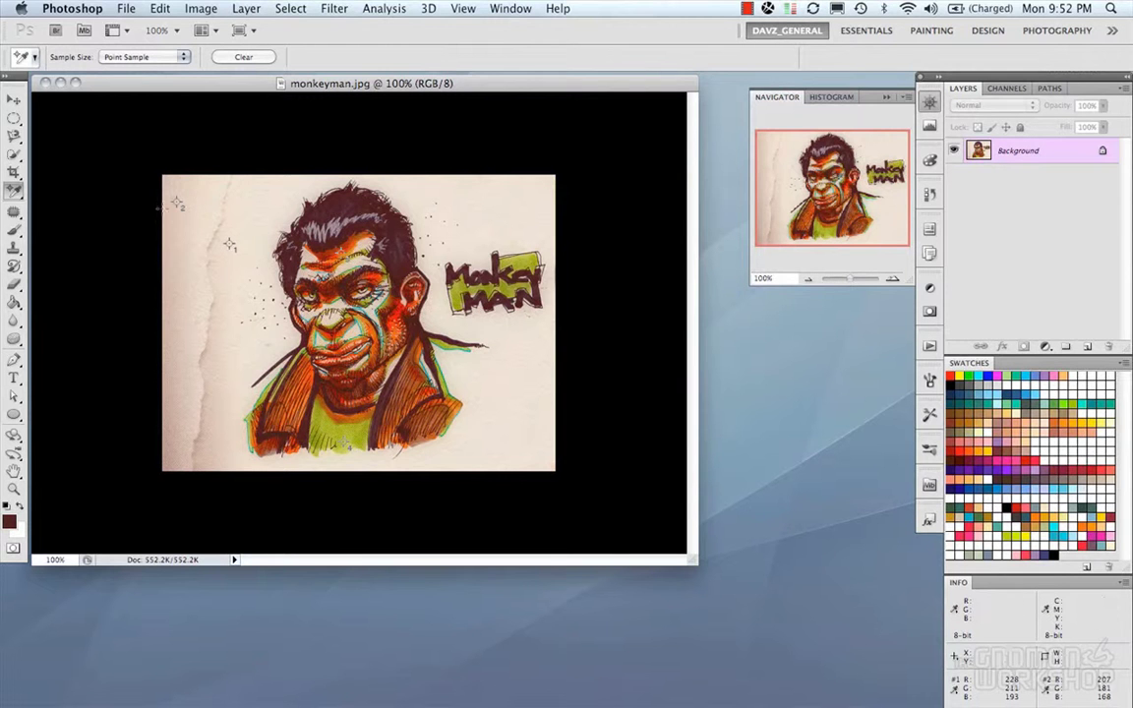
{"action": "left_click_drag", "start_coordinate": [232, 248], "coordinate": [229, 207]}
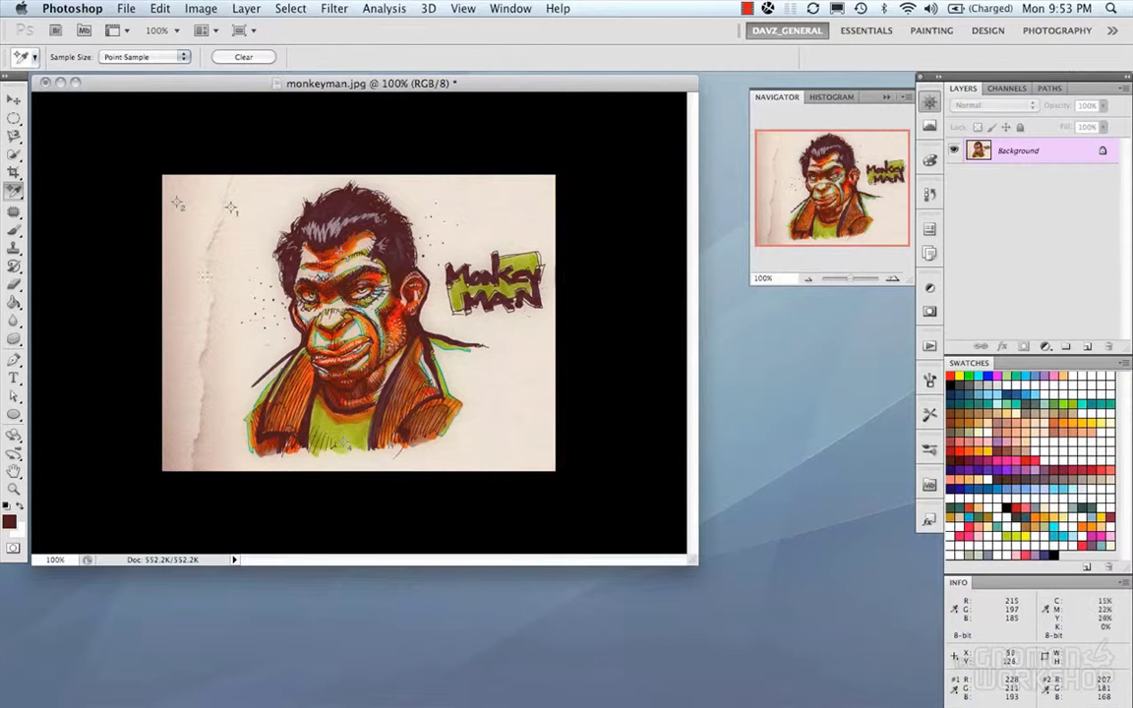
{"action": "left_click", "coordinate": [206, 316]}
{"action": "left_click", "coordinate": [666, 257]}
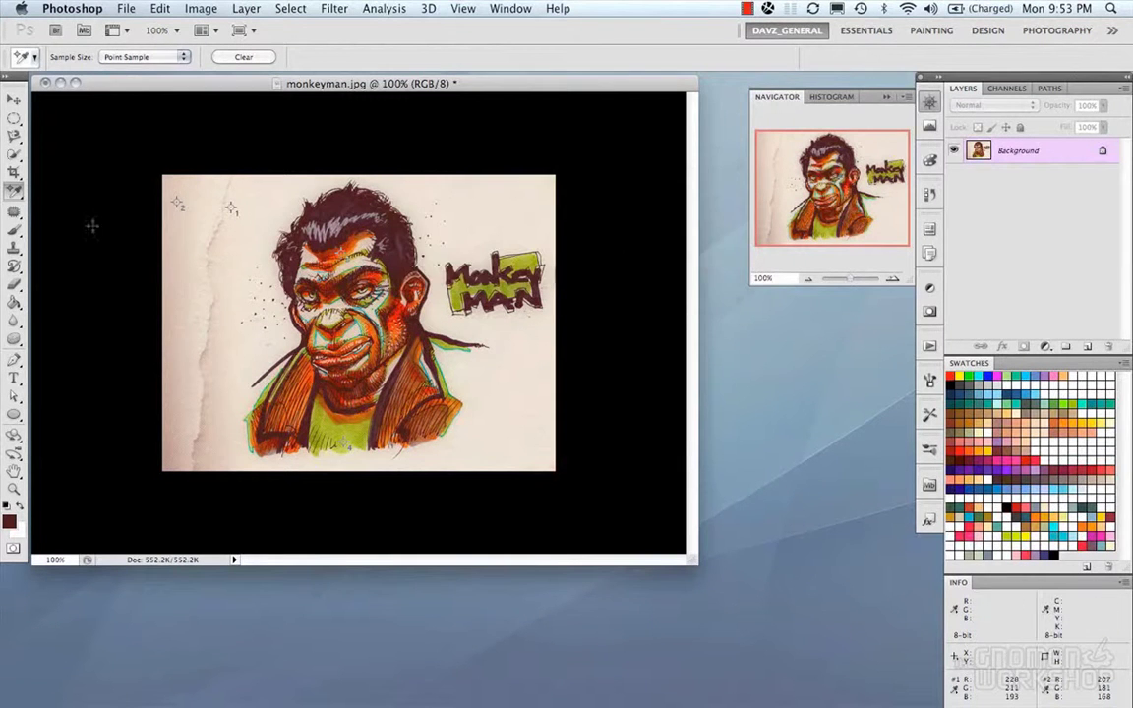
Step: Measure a diagonal across the portrait and the width of the jacket's lower edge with the Ruler tool
{"action": "left_click", "coordinate": [18, 193]}
{"action": "left_click", "coordinate": [42, 219]}
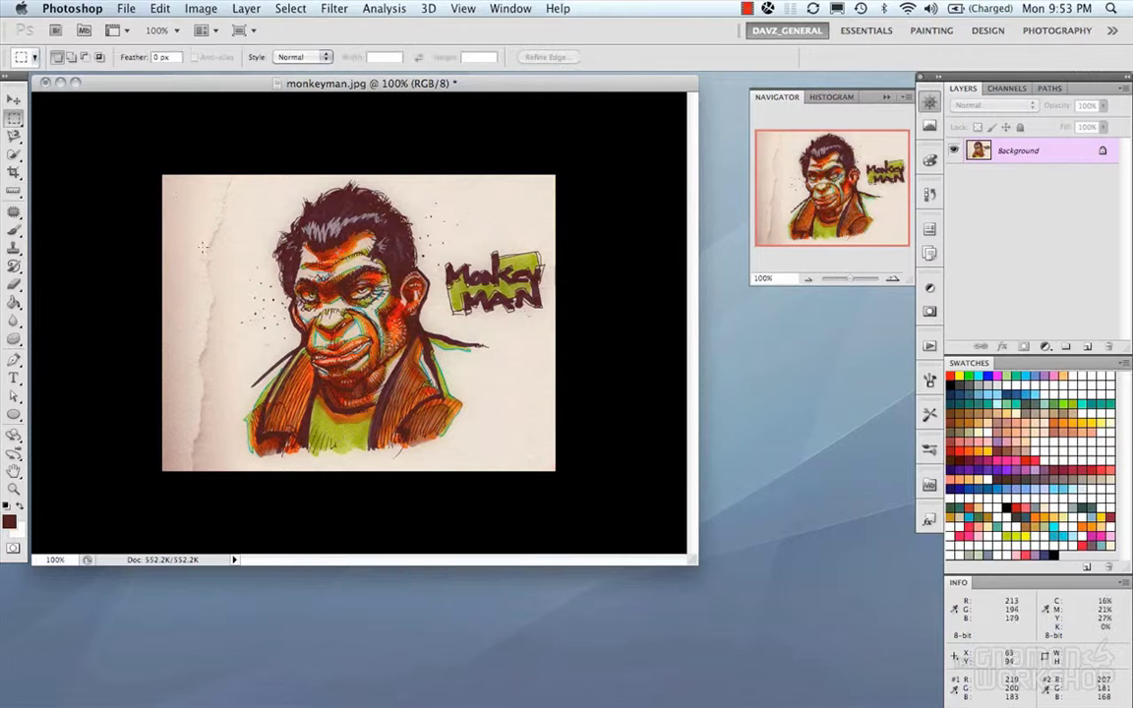
{"action": "key", "text": "i"}
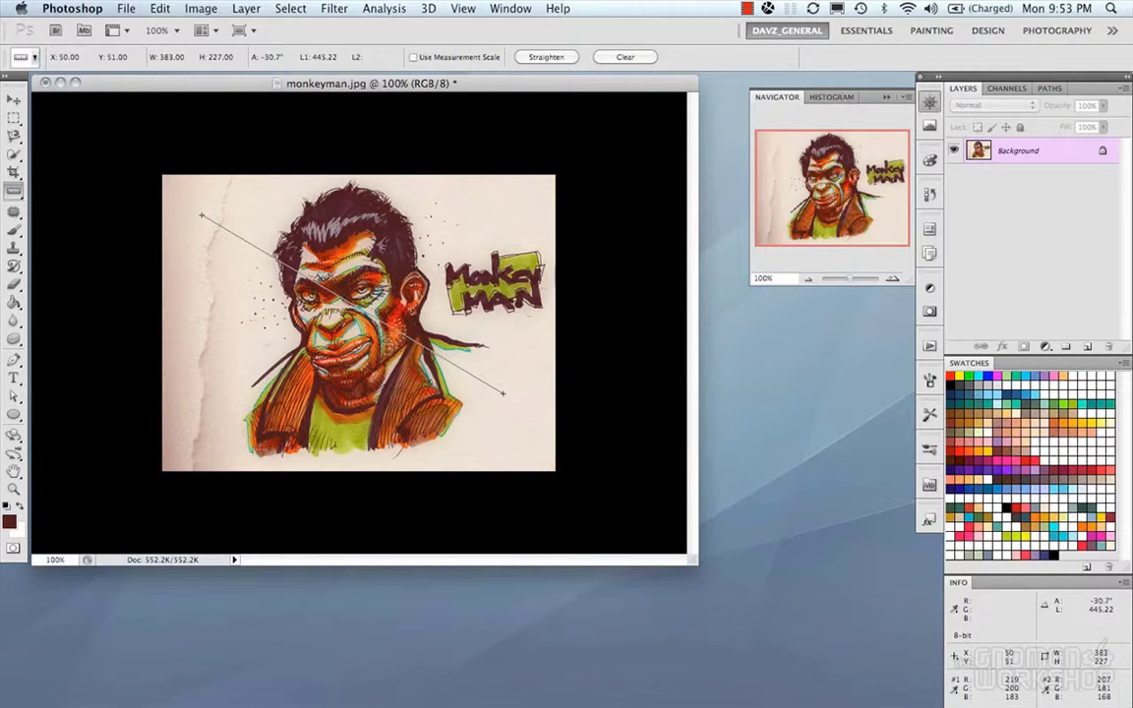
{"action": "left_click_drag", "start_coordinate": [259, 450], "coordinate": [407, 449]}
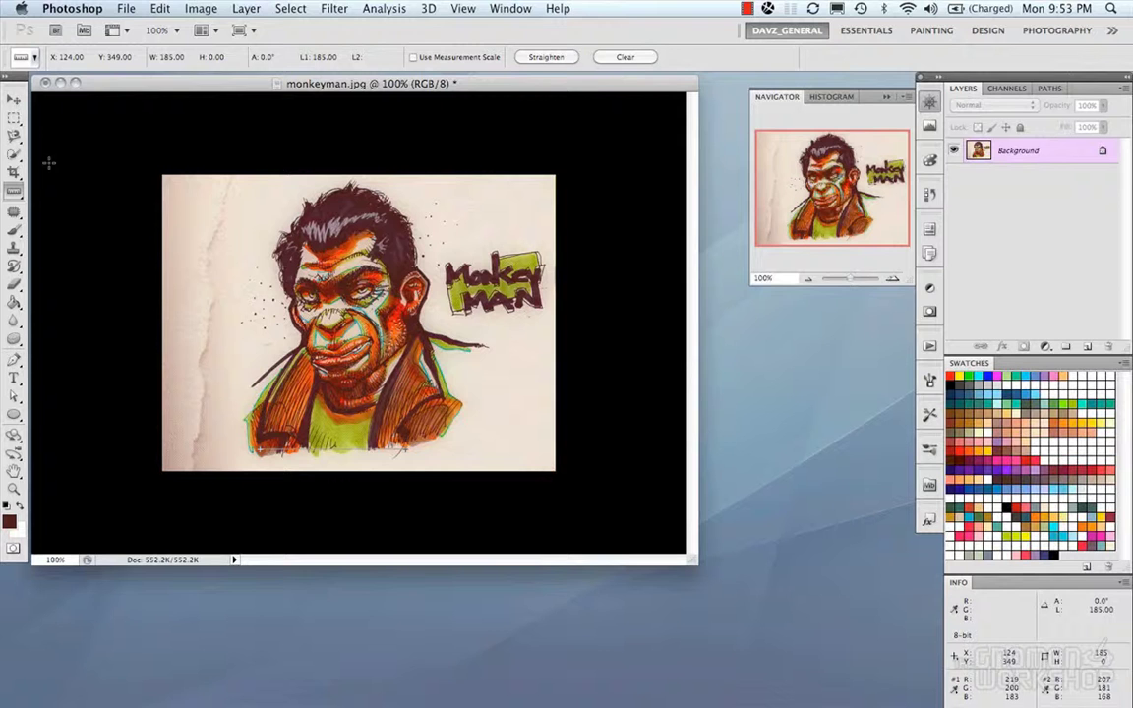
Step: Place a note at the hair's edge reading "Hi, this image is lame and looks like" followed by the person's name and ":P"
{"action": "left_click_drag", "start_coordinate": [15, 194], "coordinate": [42, 216]}
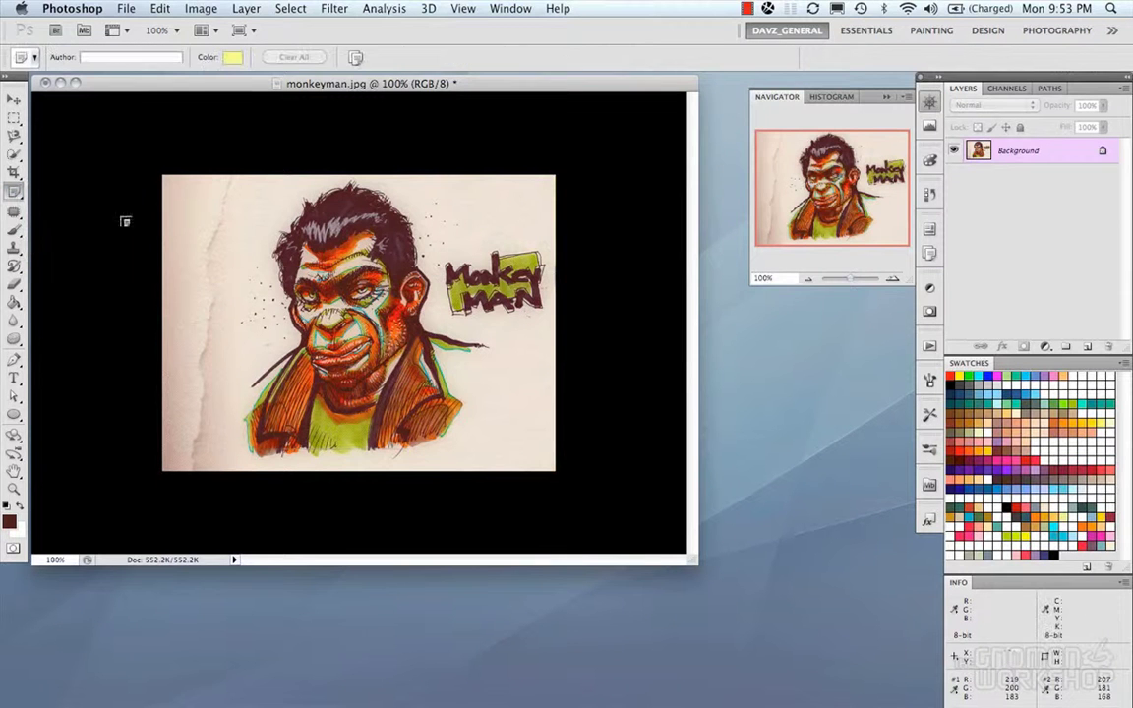
{"action": "left_click", "coordinate": [411, 224]}
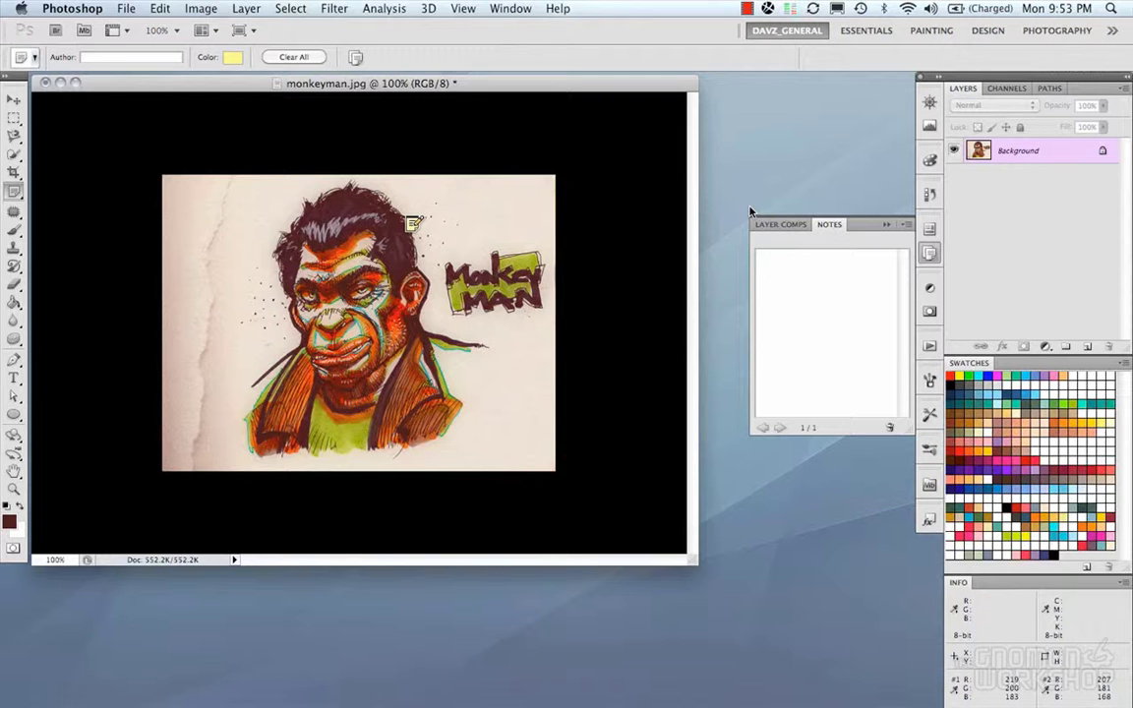
{"action": "type", "text": "Hi,"}
{"action": "left_click_drag", "start_coordinate": [243, 82], "coordinate": [235, 89]}
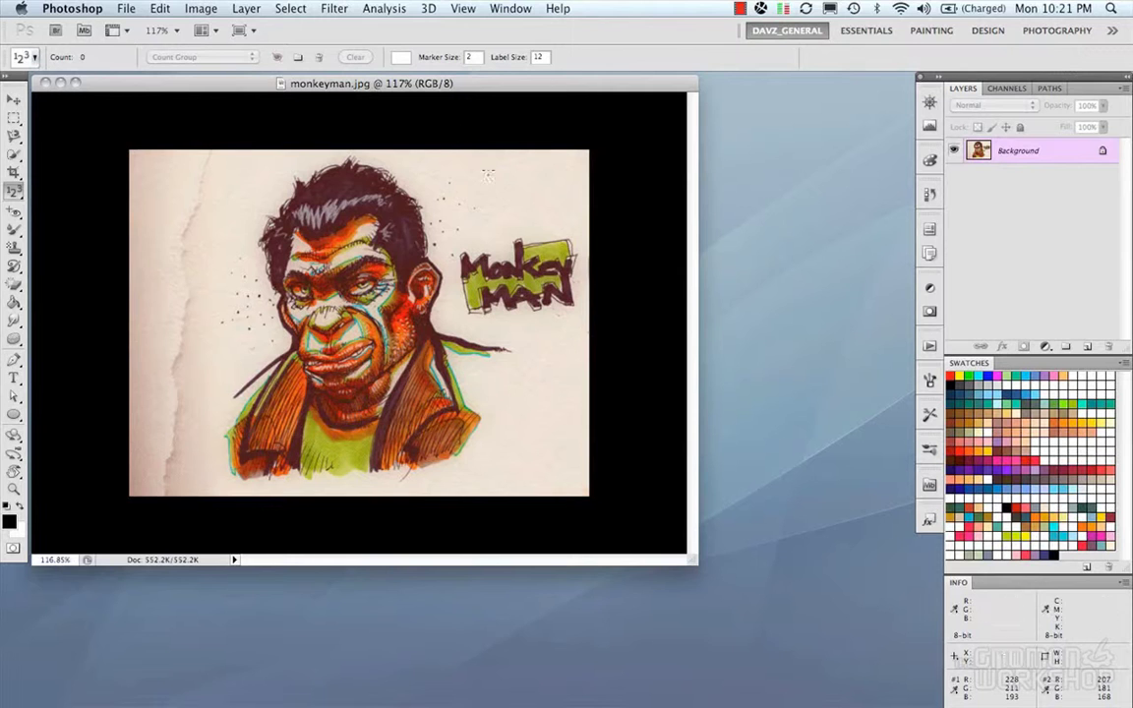
Step: Place numbered markers on the face and logo with the Count tool, and change the count group's marker colour
{"action": "left_click", "coordinate": [518, 320]}
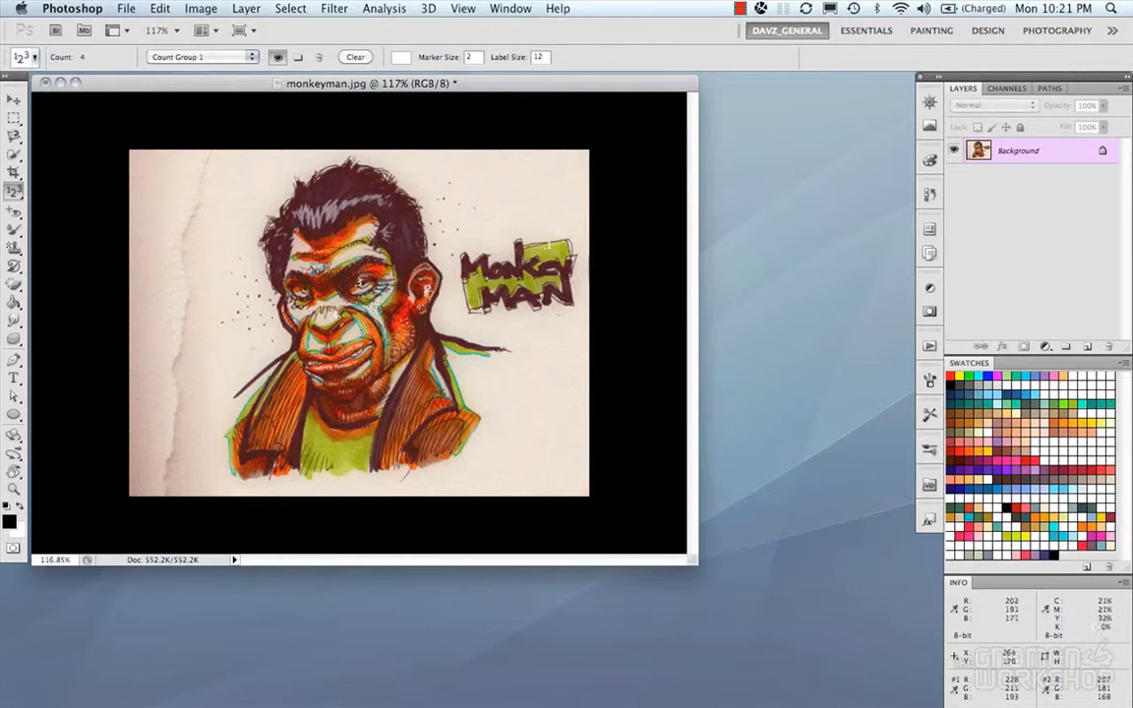
{"action": "left_click", "coordinate": [406, 59]}
{"action": "mouse_move", "coordinate": [531, 245]}
{"action": "left_mouse_down"}
{"action": "mouse_move", "coordinate": [574, 218]}
{"action": "mouse_move", "coordinate": [630, 221]}
{"action": "mouse_move", "coordinate": [566, 220]}
{"action": "mouse_move", "coordinate": [595, 269]}
{"action": "mouse_move", "coordinate": [606, 269]}
{"action": "mouse_move", "coordinate": [523, 220]}
{"action": "left_mouse_up"}
{"action": "left_click", "coordinate": [884, 211]}
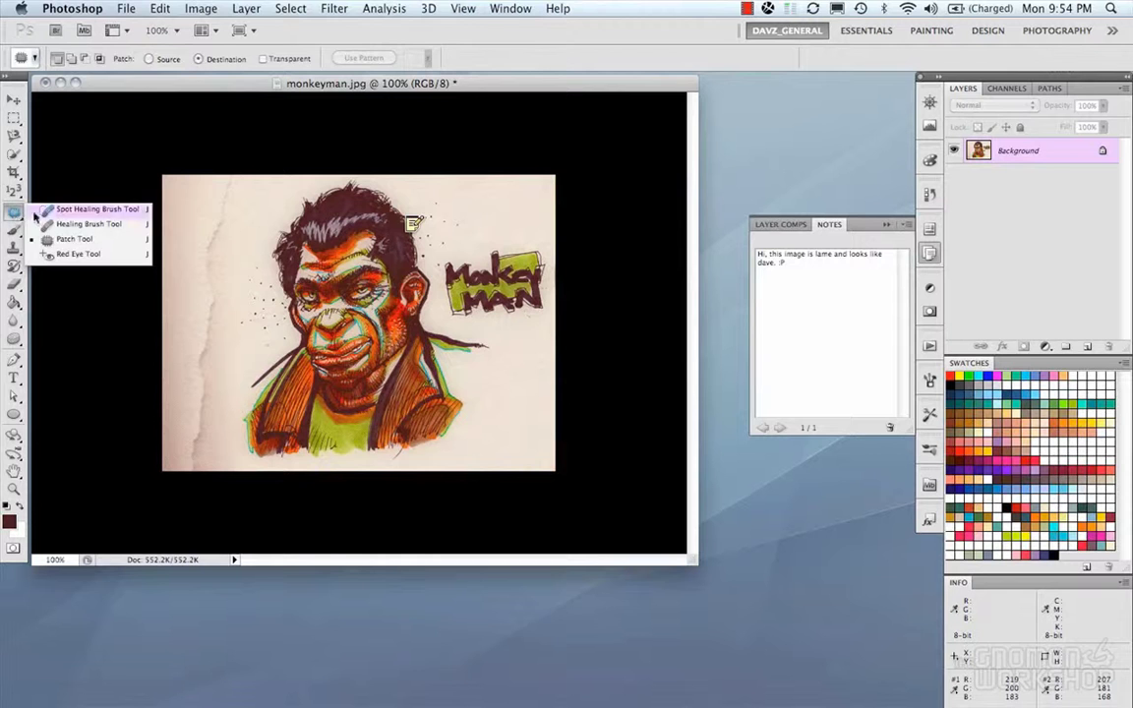
Step: Try the Content-Aware Spot Healing Brush at size 28 on the hair above the forehead
{"action": "left_click", "coordinate": [44, 210]}
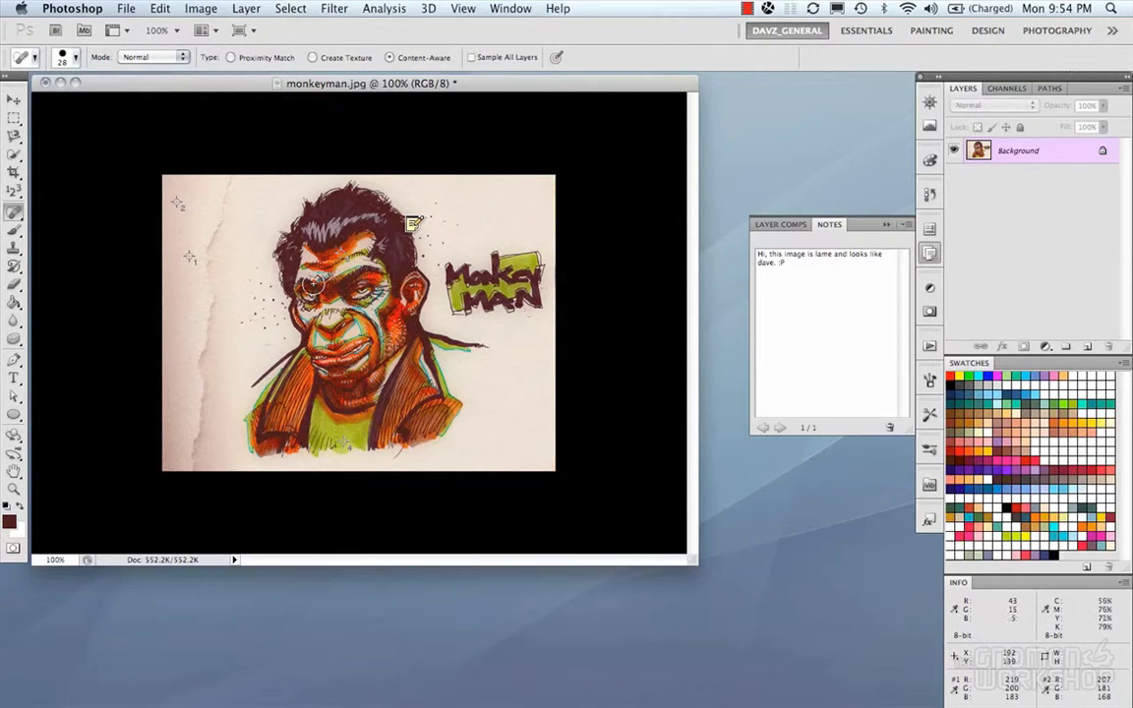
{"action": "left_click_drag", "start_coordinate": [362, 232], "coordinate": [384, 225]}
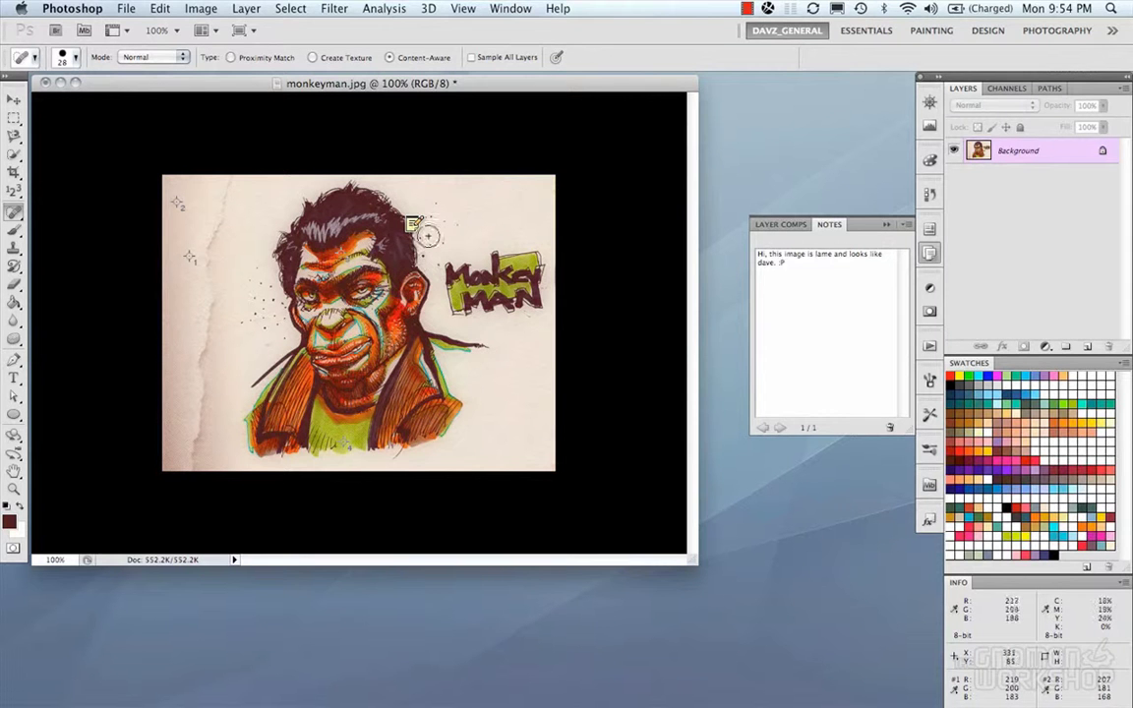
Step: Paint over the Monkey Man logo with paper texture using the Healing Brush at size 57, and undo the retouching
{"action": "left_click", "coordinate": [16, 217]}
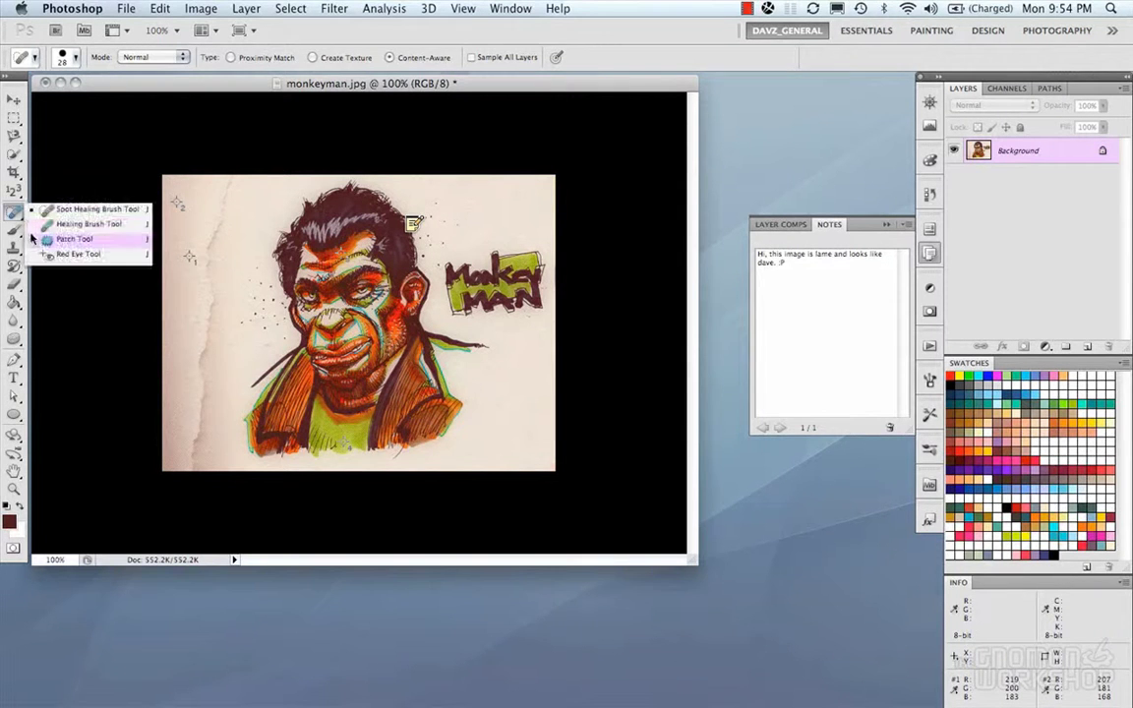
{"action": "left_click", "coordinate": [39, 226]}
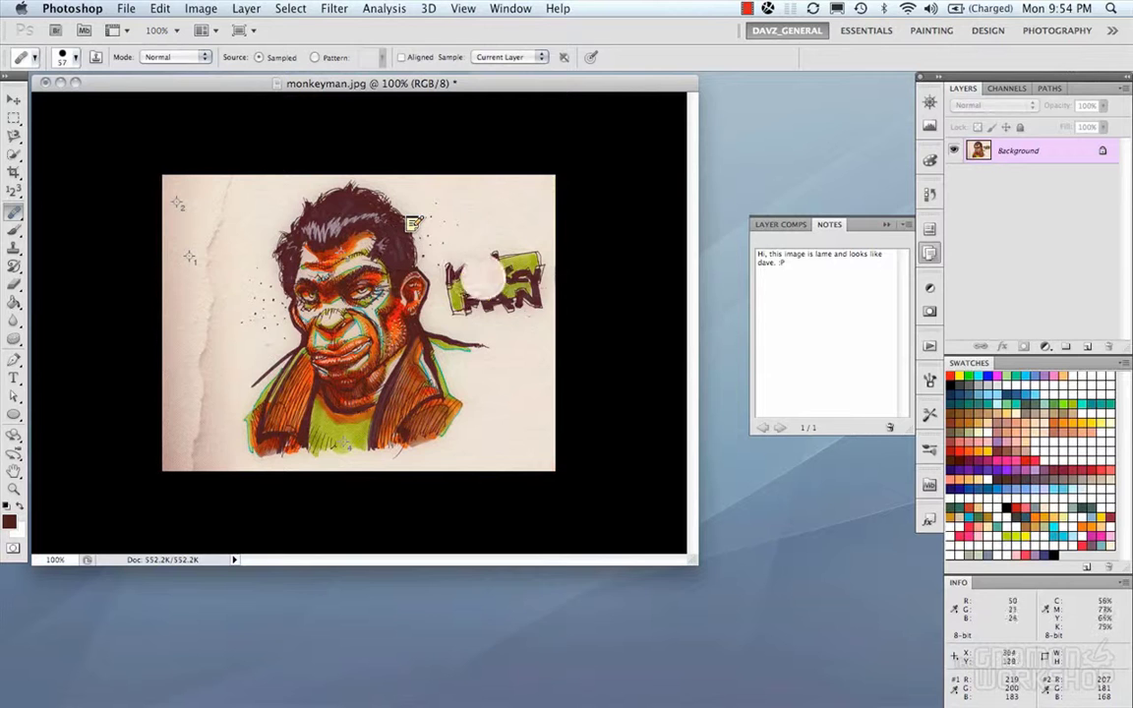
{"action": "left_click_drag", "start_coordinate": [464, 275], "coordinate": [482, 293]}
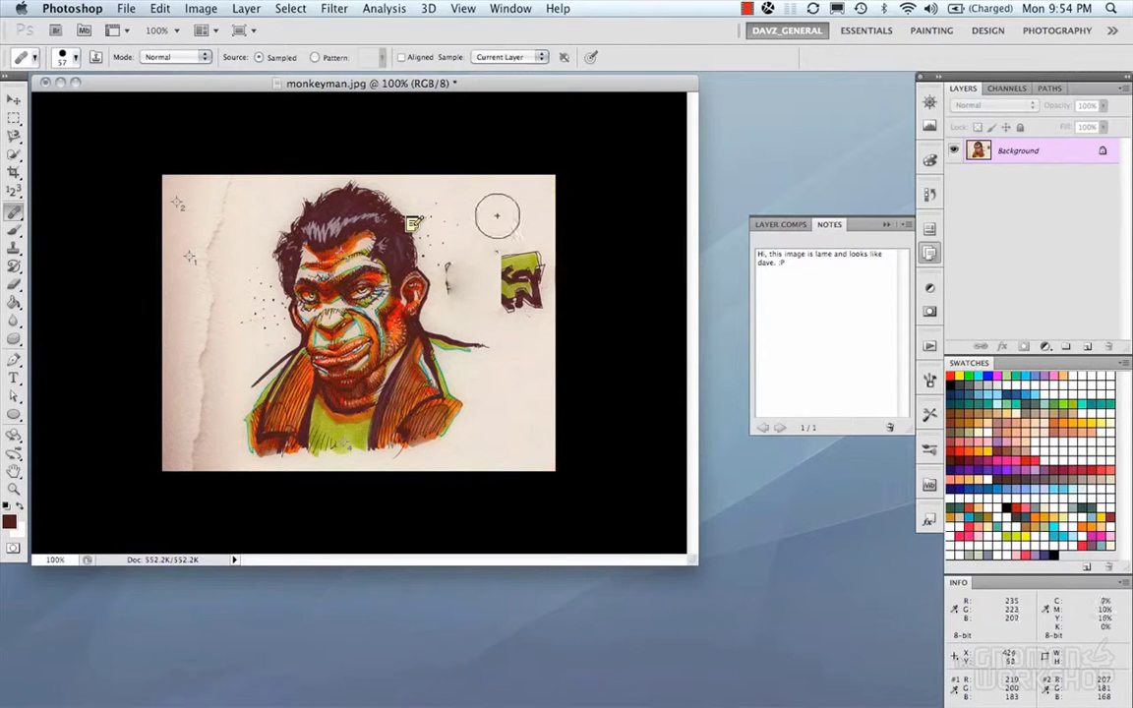
{"action": "key", "text": "super+z"}
{"action": "mouse_move", "coordinate": [497, 262]}
{"action": "left_mouse_down"}
{"action": "mouse_move", "coordinate": [470, 278]}
{"action": "mouse_move", "coordinate": [488, 289]}
{"action": "left_mouse_up"}
{"action": "left_click", "coordinate": [538, 264]}
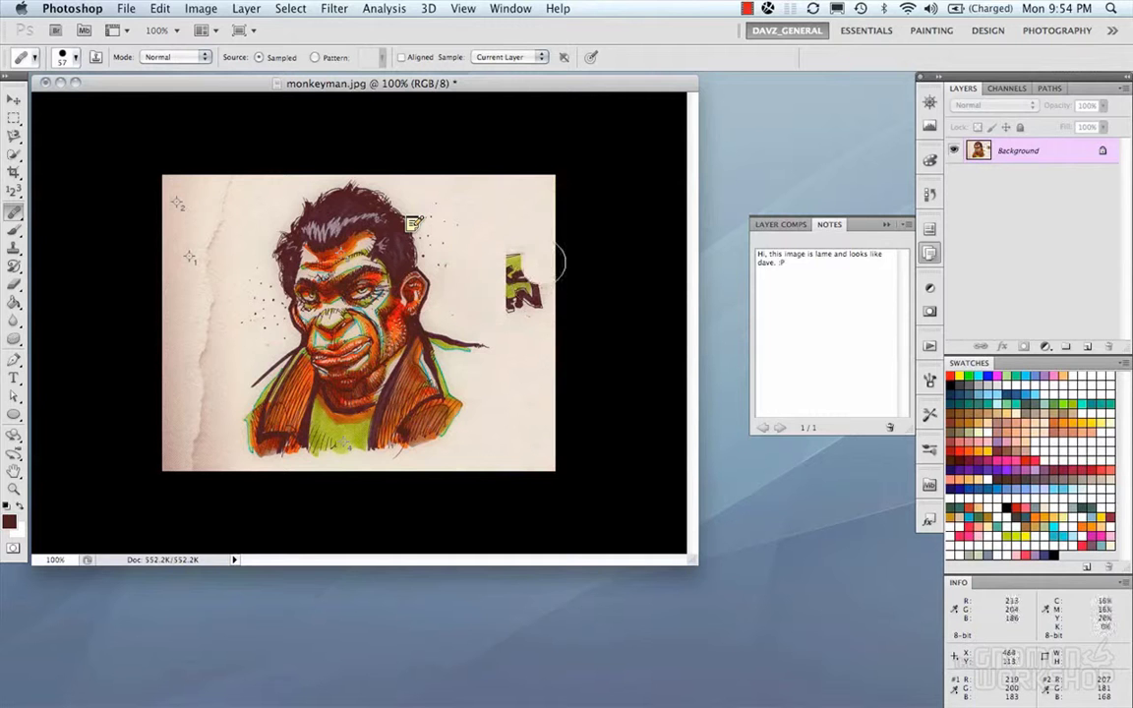
{"action": "key", "text": "F12"}
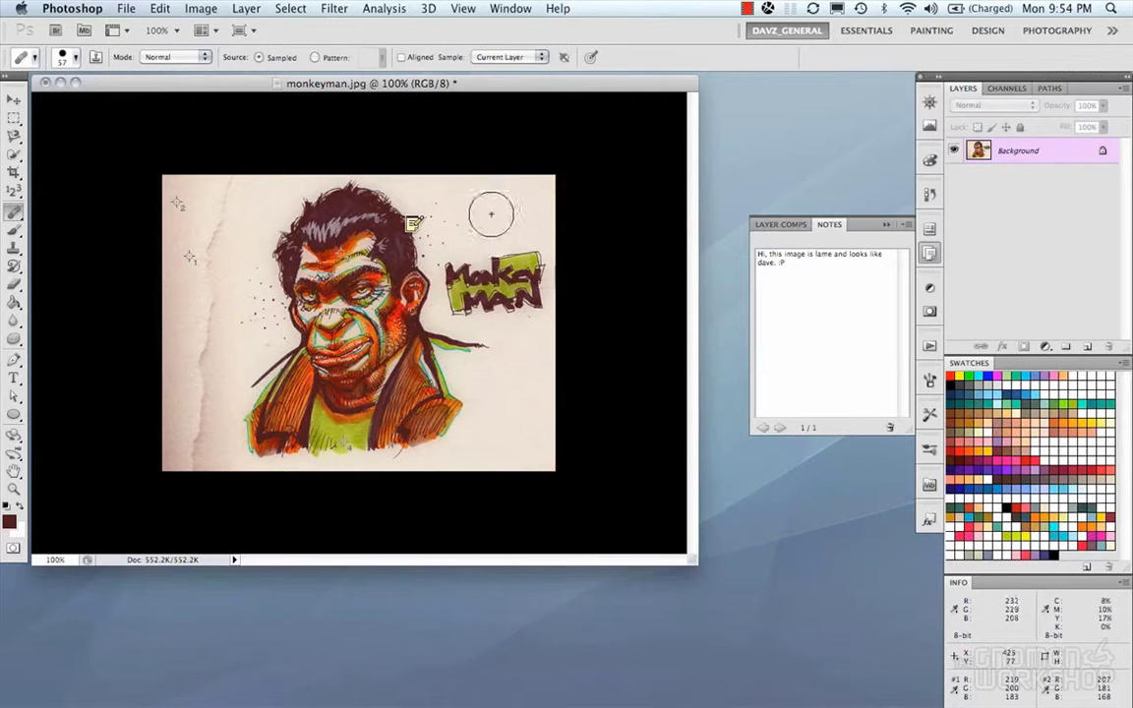
Step: Outline the Monkey Man logo with the Patch tool in Destination mode, try moving the patch, and clear the selection
{"action": "left_click_drag", "start_coordinate": [17, 210], "coordinate": [59, 240]}
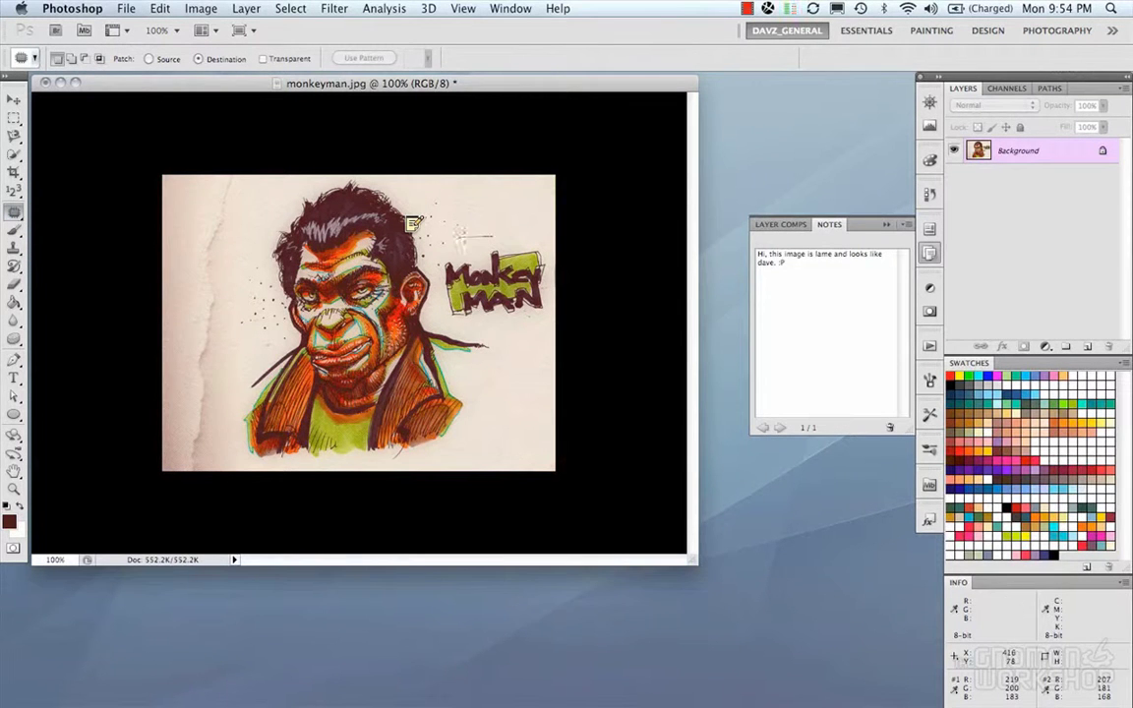
{"action": "mouse_move", "coordinate": [492, 237]}
{"action": "left_mouse_down"}
{"action": "mouse_move", "coordinate": [532, 325]}
{"action": "mouse_move", "coordinate": [435, 305]}
{"action": "mouse_move", "coordinate": [440, 251]}
{"action": "left_mouse_up"}
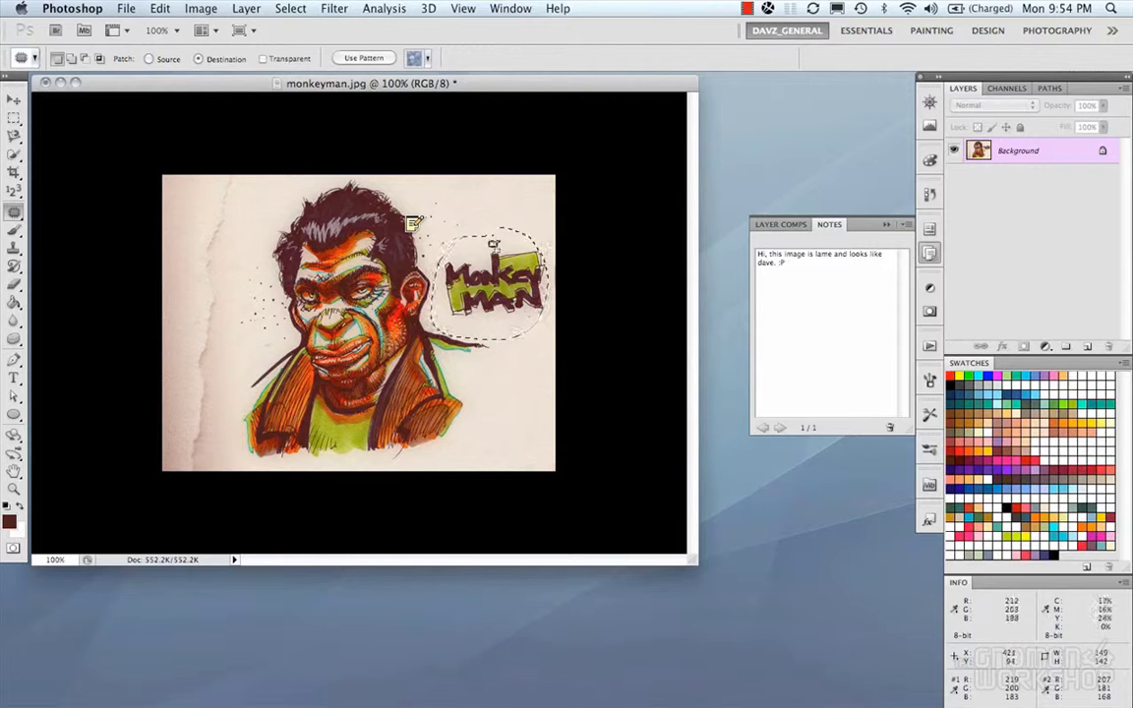
{"action": "left_click_drag", "start_coordinate": [504, 280], "coordinate": [485, 266]}
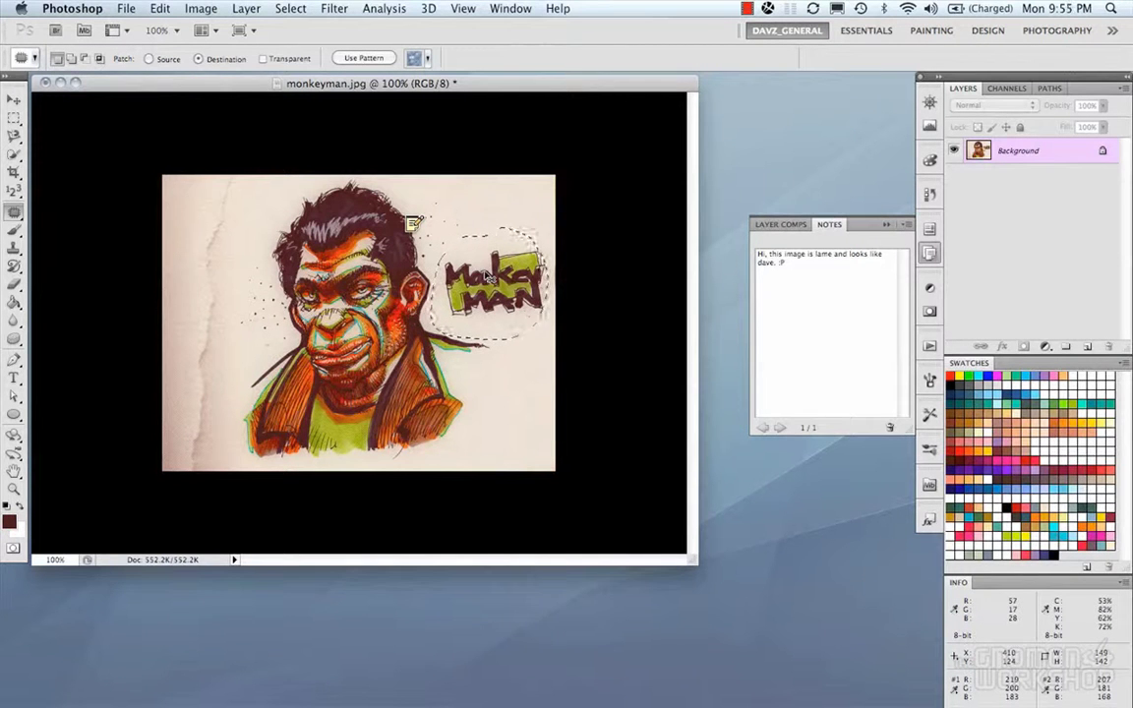
{"action": "key", "text": "super+d"}
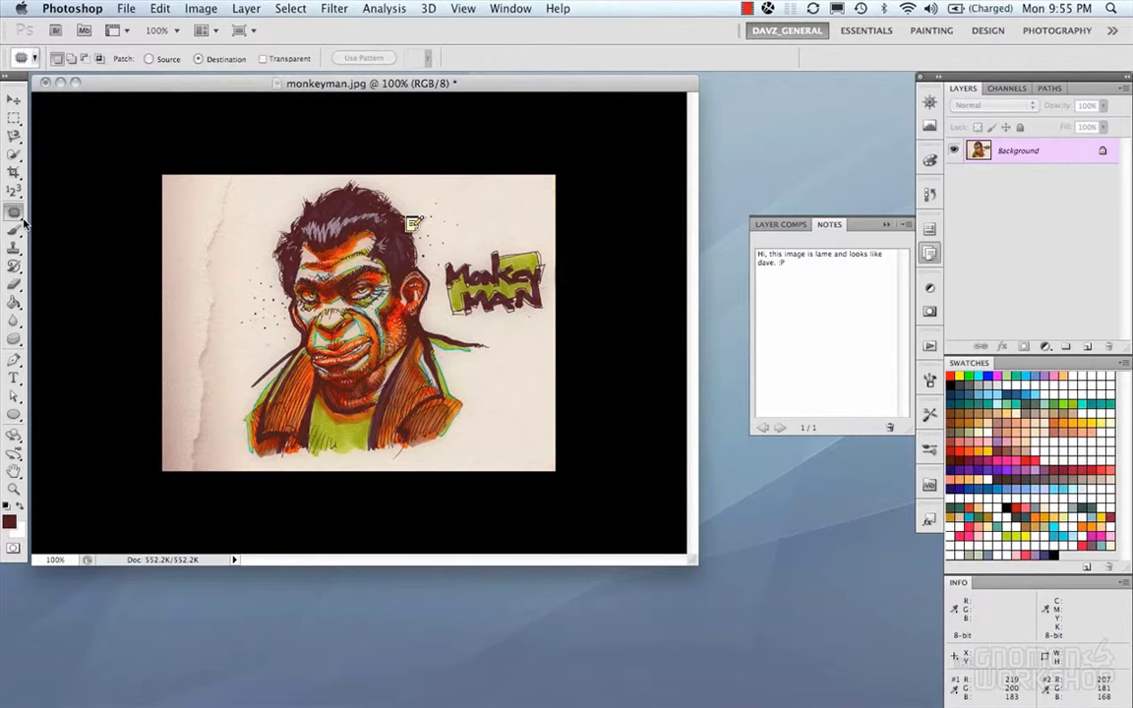
Step: Switch from the Patch tool to the Red Eye tool and review the other healing tools in its group
{"action": "left_click_drag", "start_coordinate": [16, 218], "coordinate": [39, 253]}
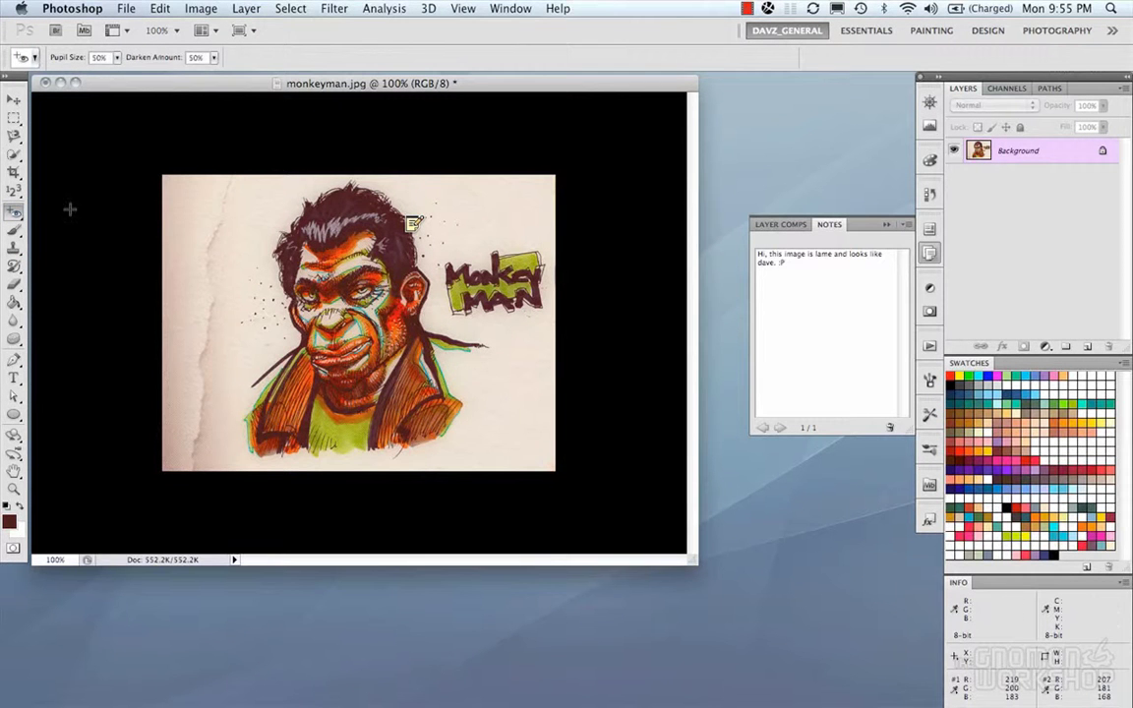
{"action": "left_click_drag", "start_coordinate": [17, 218], "coordinate": [13, 218]}
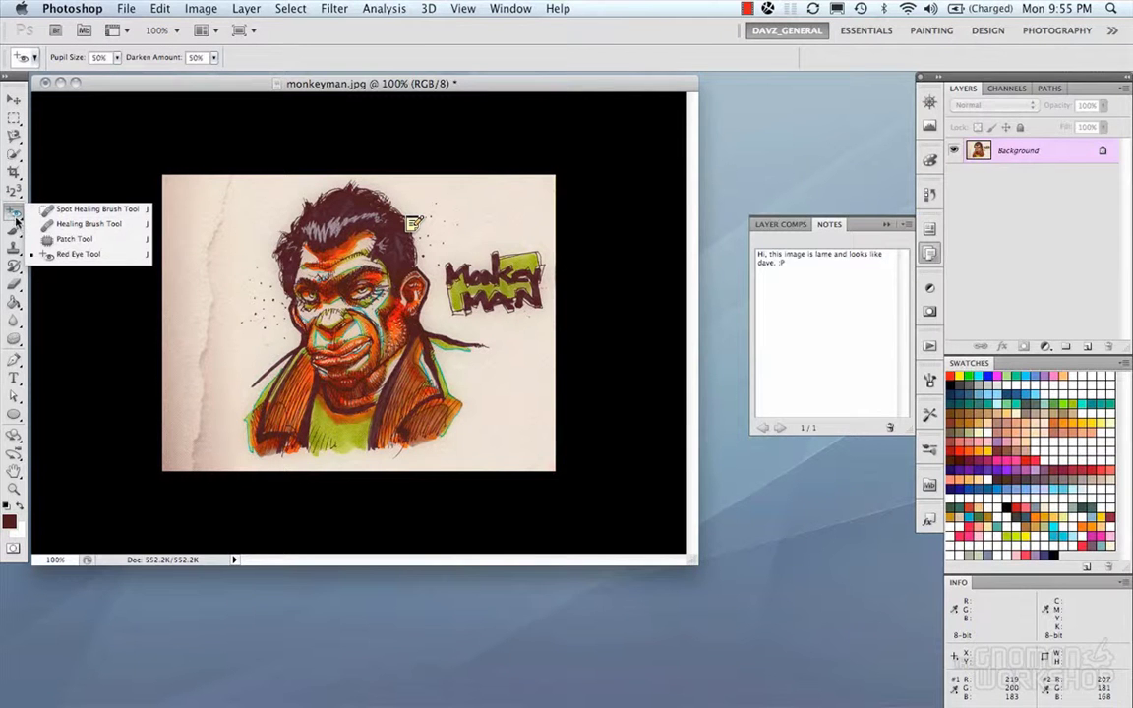
Step: Try Brush strokes across the portrait and logo at size 50 and size 18, undoing each stroke
{"action": "mouse_move", "coordinate": [14, 214]}
{"action": "left_mouse_down"}
{"action": "mouse_move", "coordinate": [15, 226]}
{"action": "mouse_move", "coordinate": [43, 228]}
{"action": "left_mouse_up"}
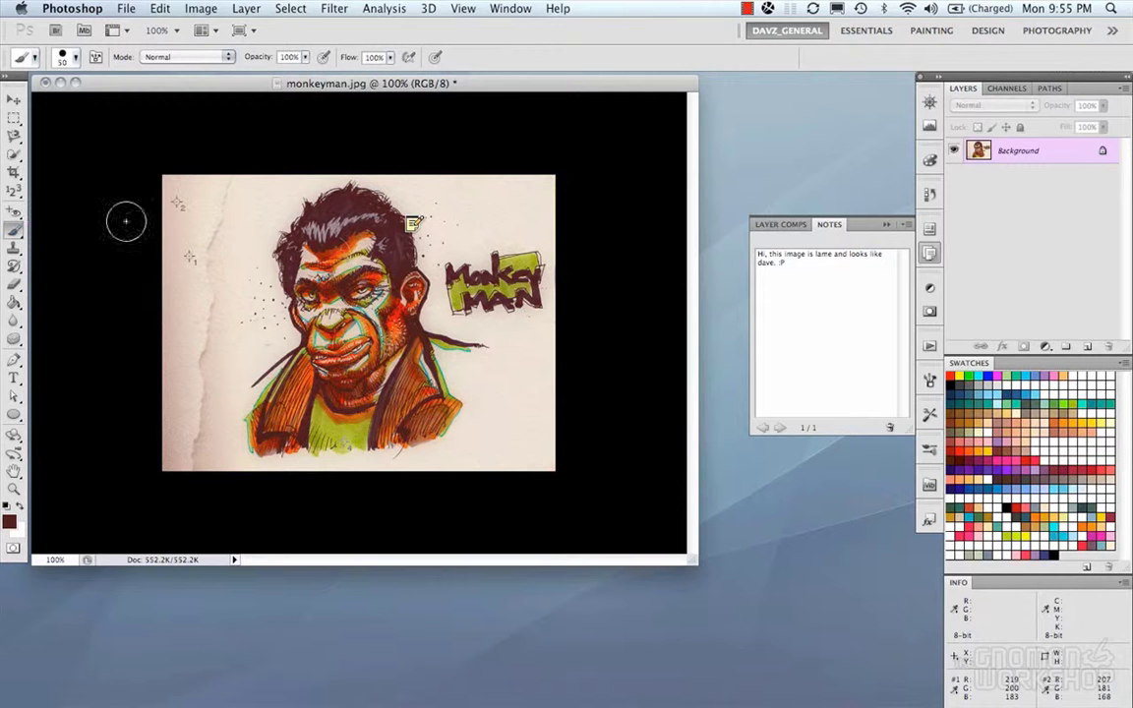
{"action": "mouse_move", "coordinate": [290, 219]}
{"action": "left_mouse_down"}
{"action": "mouse_move", "coordinate": [350, 277]}
{"action": "mouse_move", "coordinate": [531, 258]}
{"action": "mouse_move", "coordinate": [497, 295]}
{"action": "left_mouse_up"}
{"action": "key", "text": "super+z"}
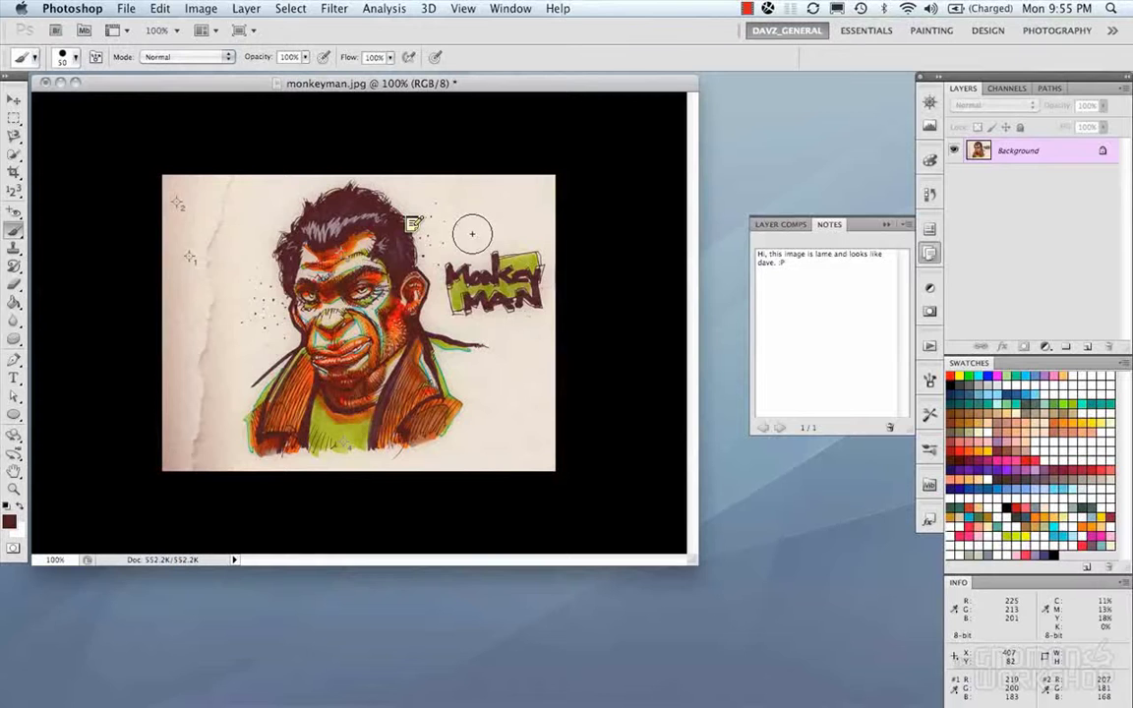
{"action": "mouse_move", "coordinate": [427, 210]}
{"action": "left_mouse_down"}
{"action": "mouse_move", "coordinate": [466, 256]}
{"action": "mouse_move", "coordinate": [444, 262]}
{"action": "mouse_move", "coordinate": [456, 257]}
{"action": "mouse_move", "coordinate": [507, 372]}
{"action": "left_mouse_up"}
{"action": "key", "text": "super+z"}
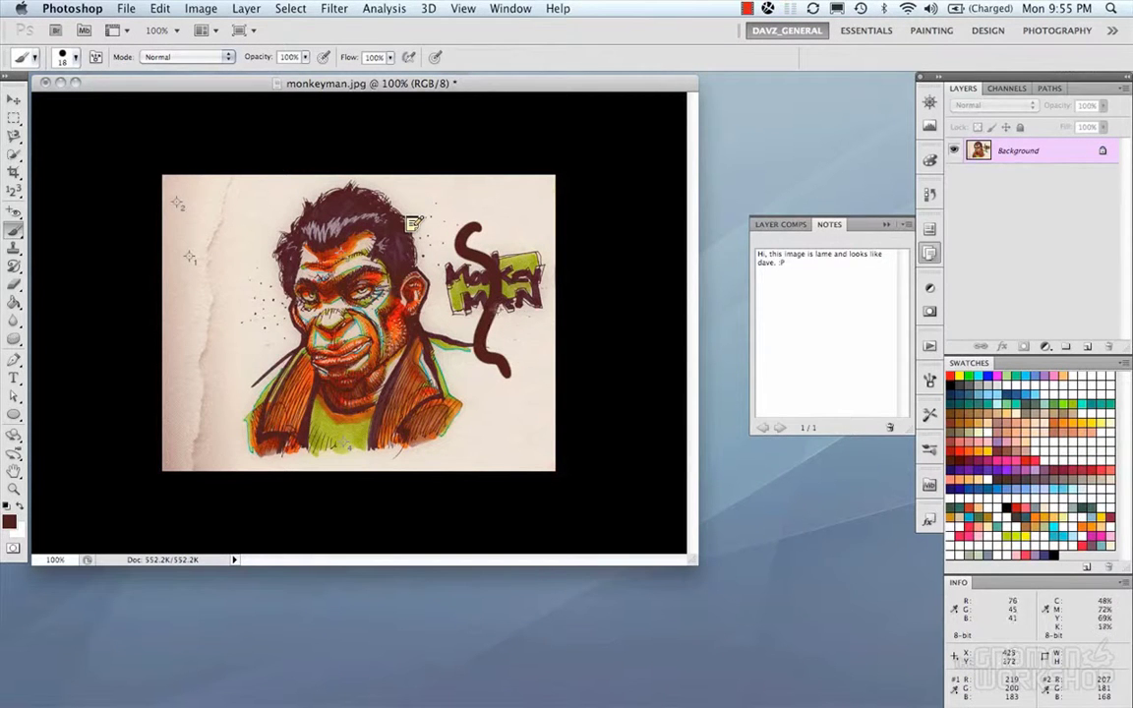
{"action": "key", "text": "super+z"}
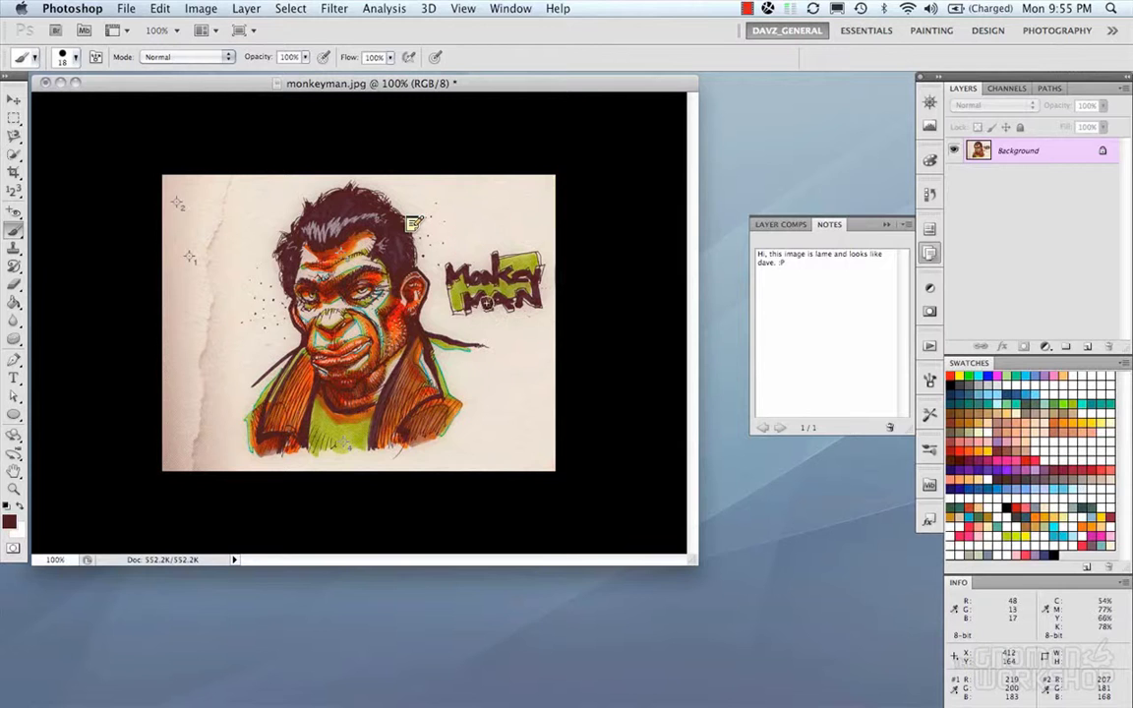
Step: Draw an S-shaped Pencil line at size 1 on the paper beside the face, undo it, and draw another at size 11
{"action": "left_click", "coordinate": [15, 229]}
{"action": "left_click", "coordinate": [39, 244]}
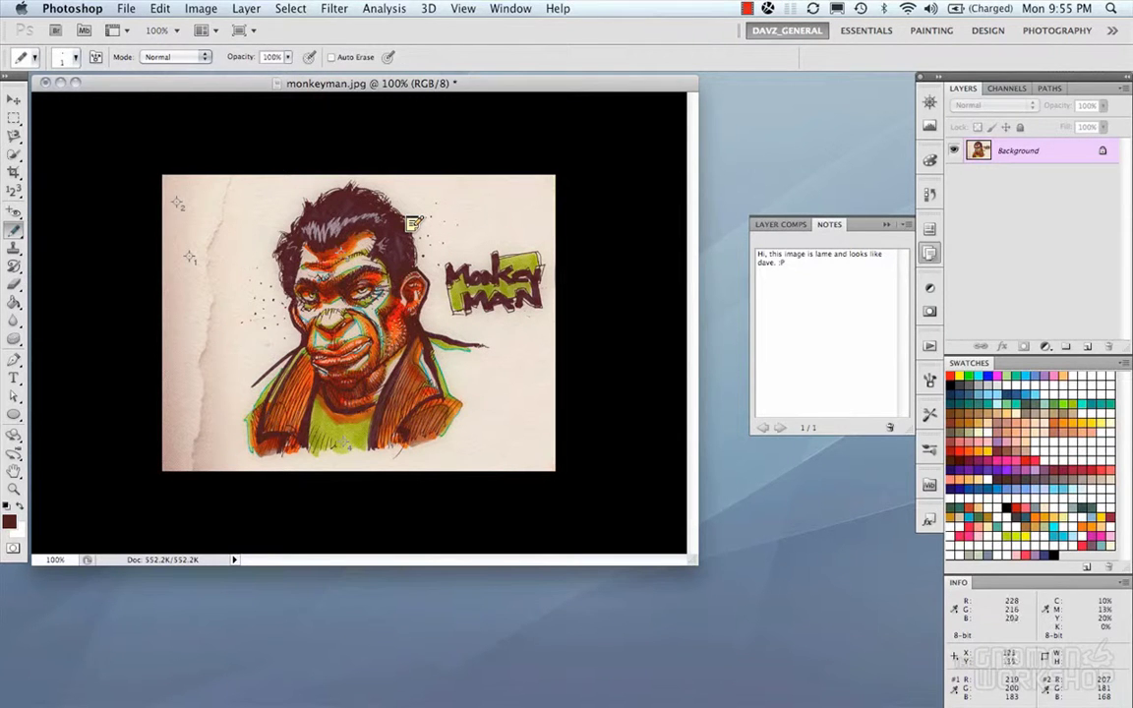
{"action": "mouse_move", "coordinate": [241, 254]}
{"action": "left_mouse_down"}
{"action": "mouse_move", "coordinate": [240, 331]}
{"action": "mouse_move", "coordinate": [251, 300]}
{"action": "left_mouse_up"}
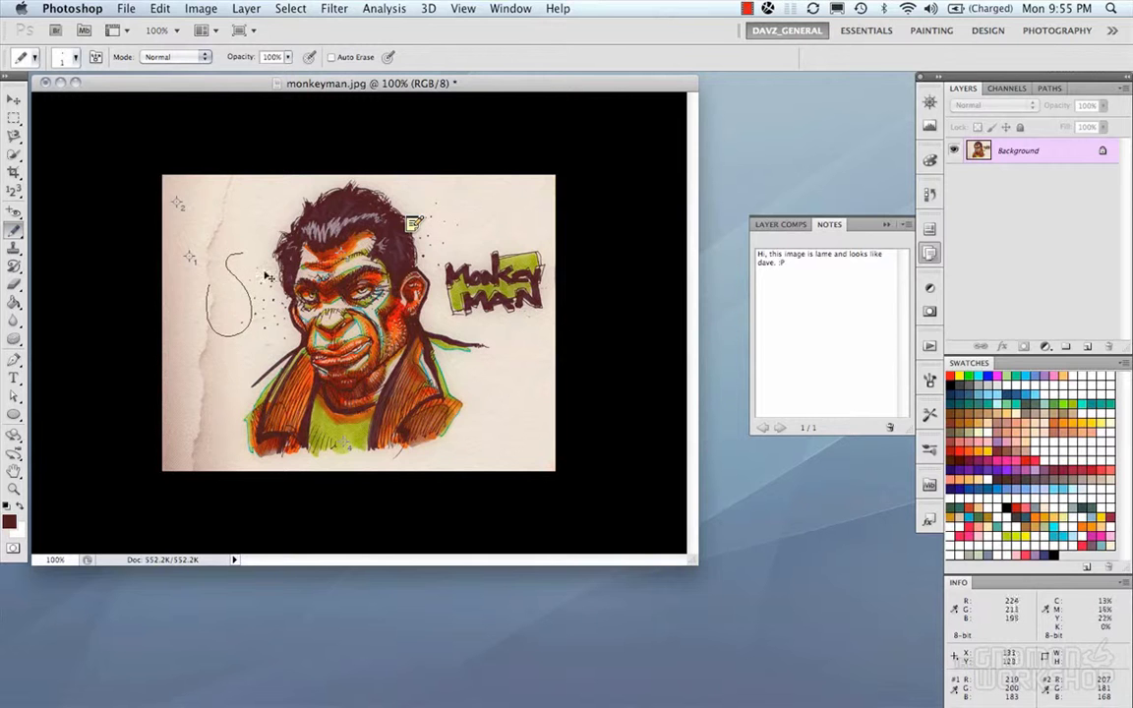
{"action": "key", "text": "super+z"}
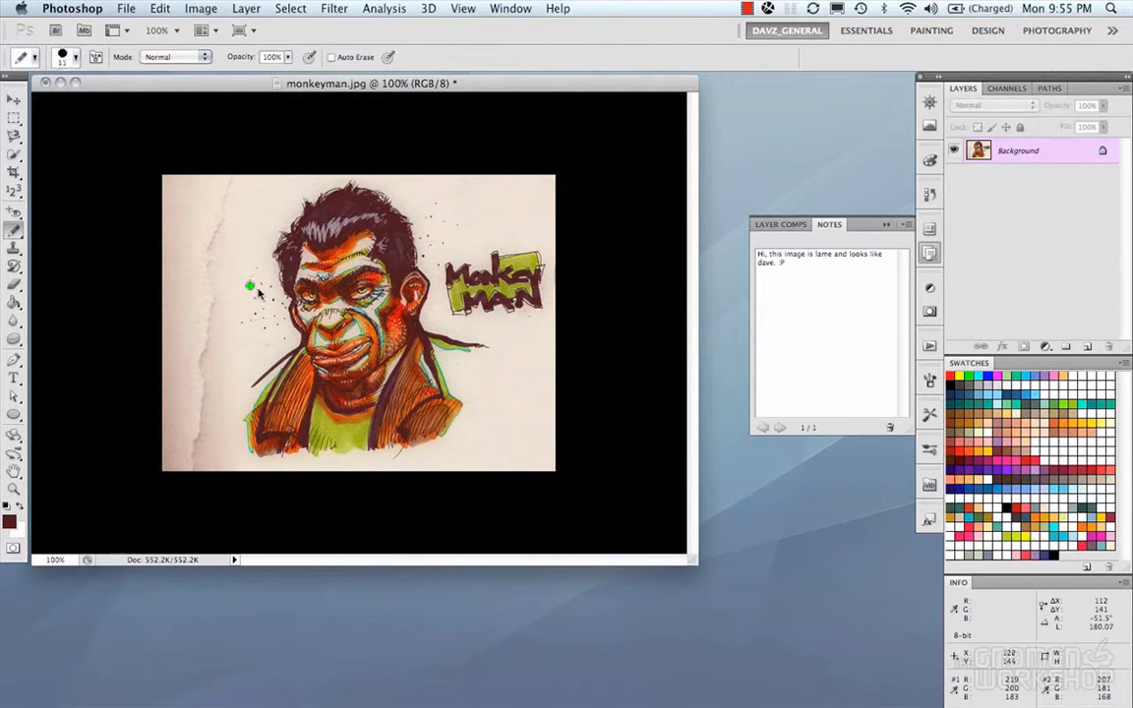
{"action": "left_click_drag", "start_coordinate": [228, 287], "coordinate": [201, 339]}
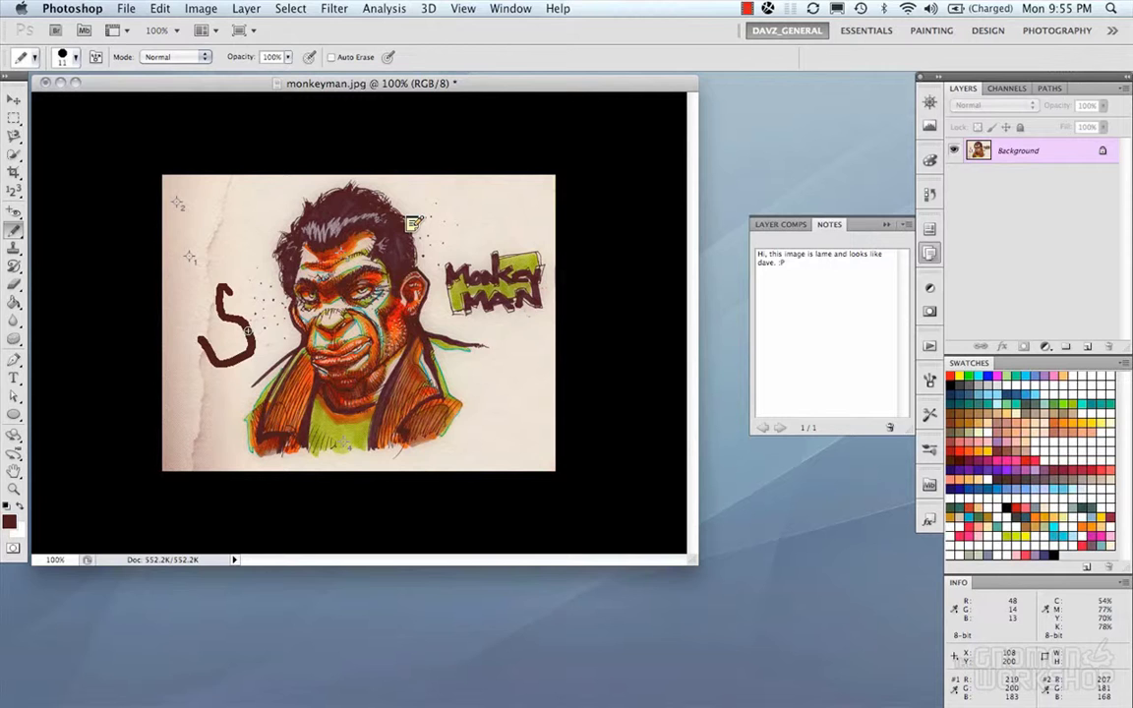
Step: Undo the Pencil stroke, switch to the Color Replacement tool, and sample a red from the portrait as the foreground colour
{"action": "key", "text": "super+z"}
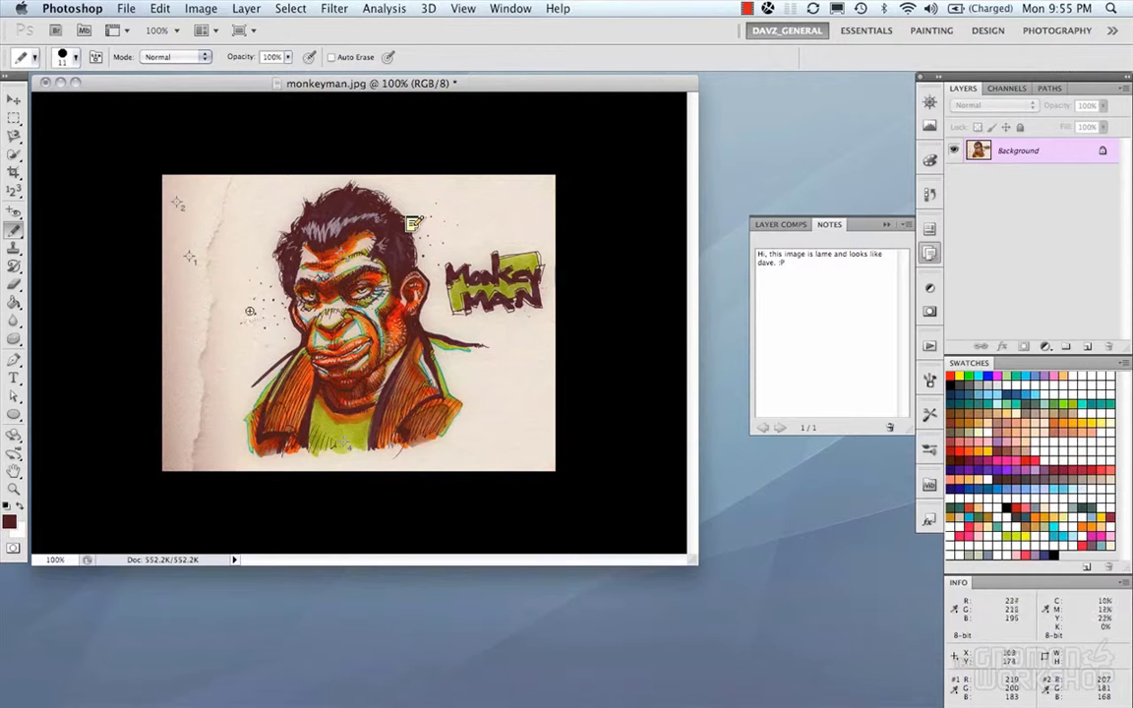
{"action": "left_click_drag", "start_coordinate": [16, 234], "coordinate": [42, 257]}
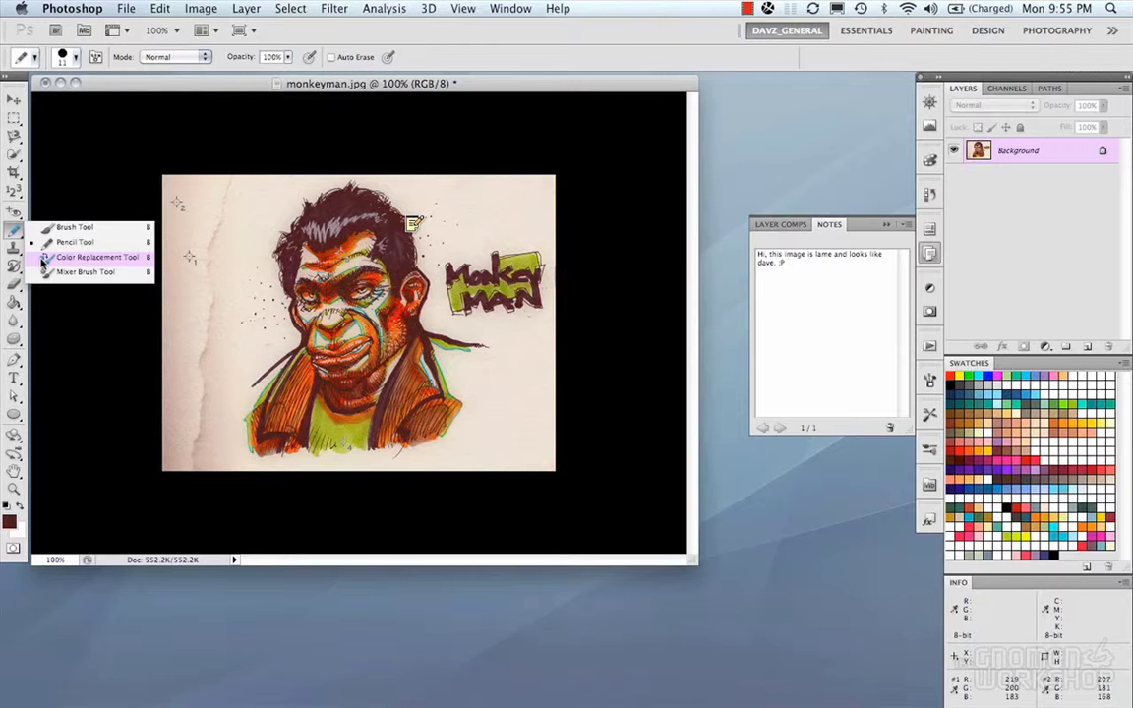
{"action": "left_click_drag", "start_coordinate": [43, 258], "coordinate": [42, 259]}
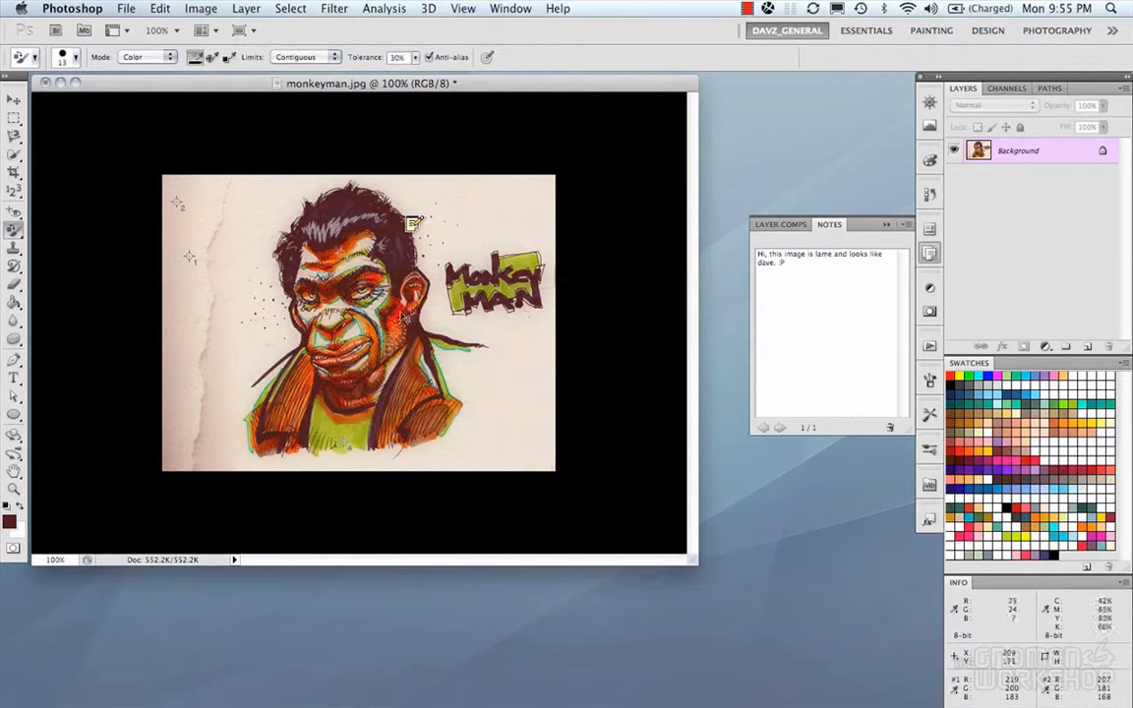
{"action": "left_click", "coordinate": [356, 289], "text": "alt"}
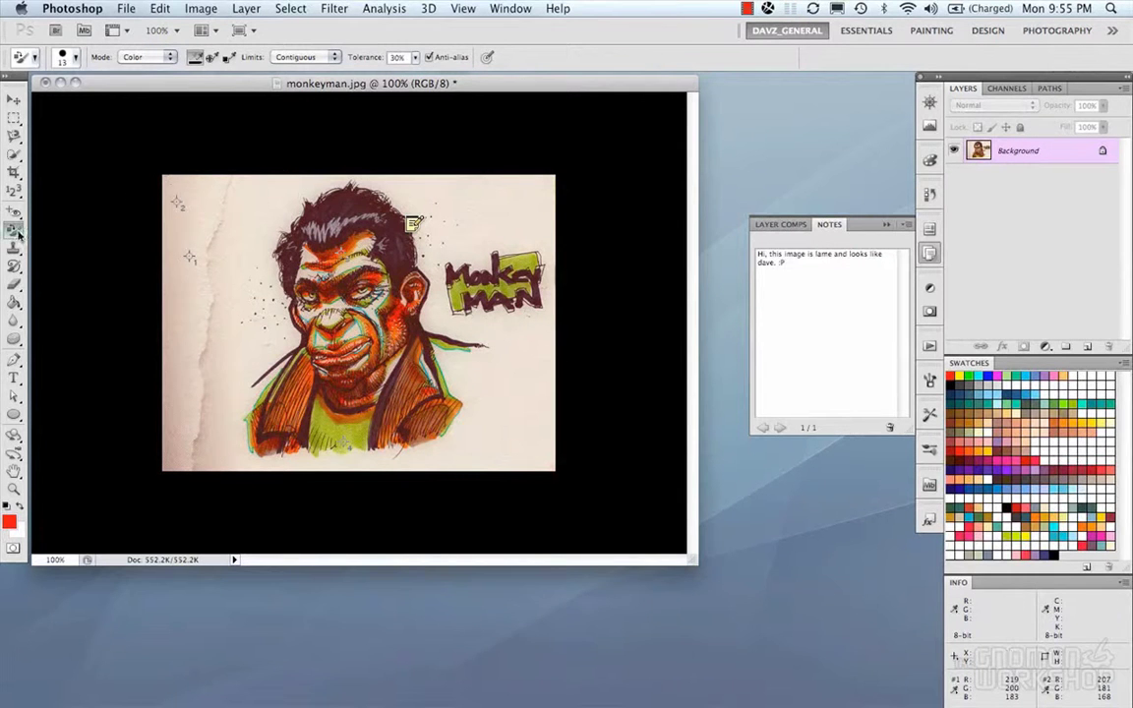
Step: Try a Mixer Brush stroke on the paper and logo beside the head, and undo it
{"action": "left_click_drag", "start_coordinate": [14, 228], "coordinate": [45, 274]}
{"action": "mouse_move", "coordinate": [433, 222]}
{"action": "left_mouse_down"}
{"action": "mouse_move", "coordinate": [463, 251]}
{"action": "mouse_move", "coordinate": [523, 245]}
{"action": "mouse_move", "coordinate": [508, 267]}
{"action": "mouse_move", "coordinate": [462, 270]}
{"action": "left_mouse_up"}
{"action": "key", "text": "super+z"}
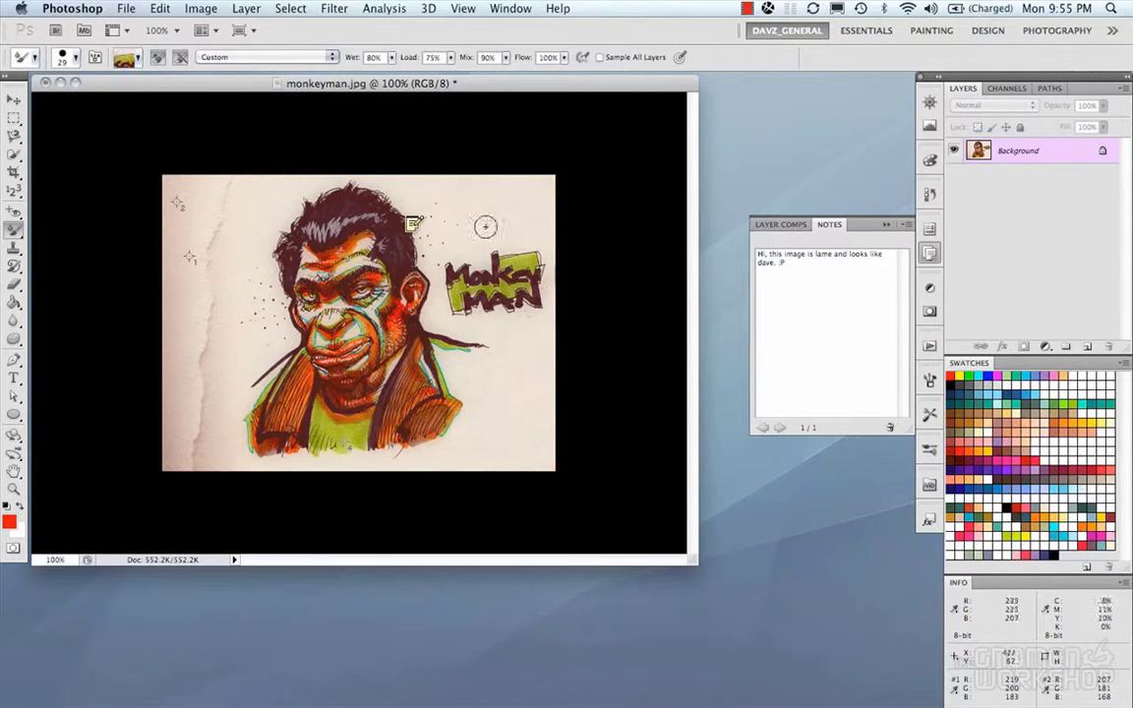
{"action": "left_click", "coordinate": [413, 224], "text": "alt"}
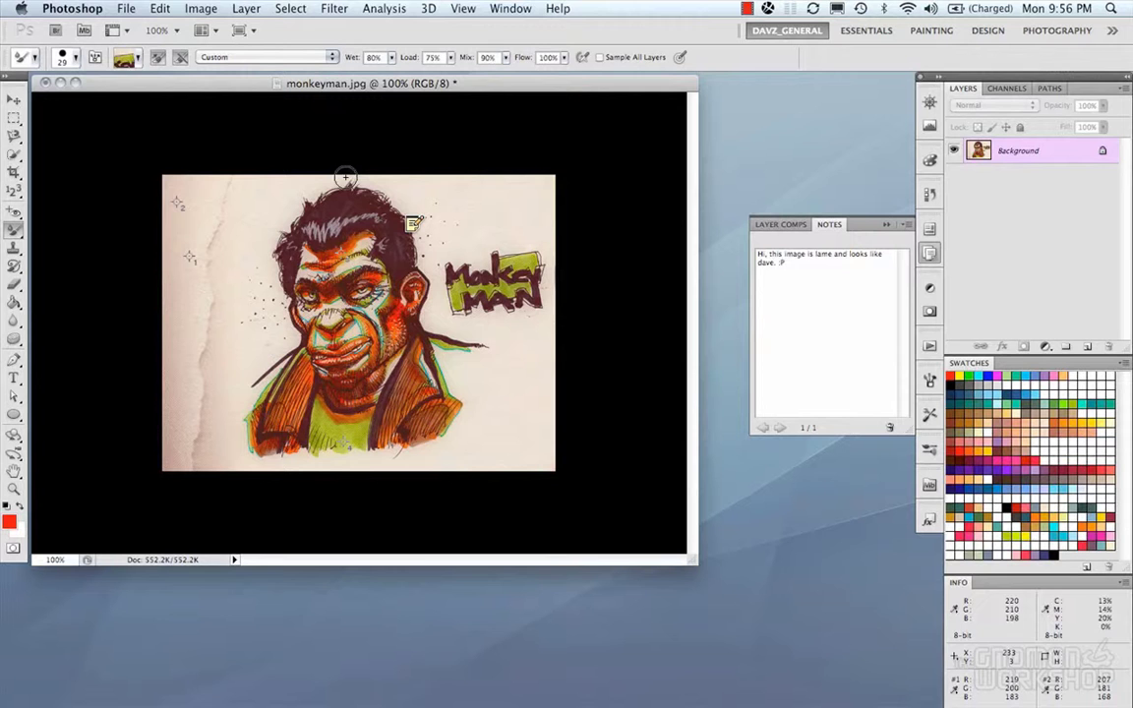
Step: Try the Clone Stamp at size 19 by cloning part of the portrait onto the paper beside the face, and undo the stroke
{"action": "left_click", "coordinate": [13, 246]}
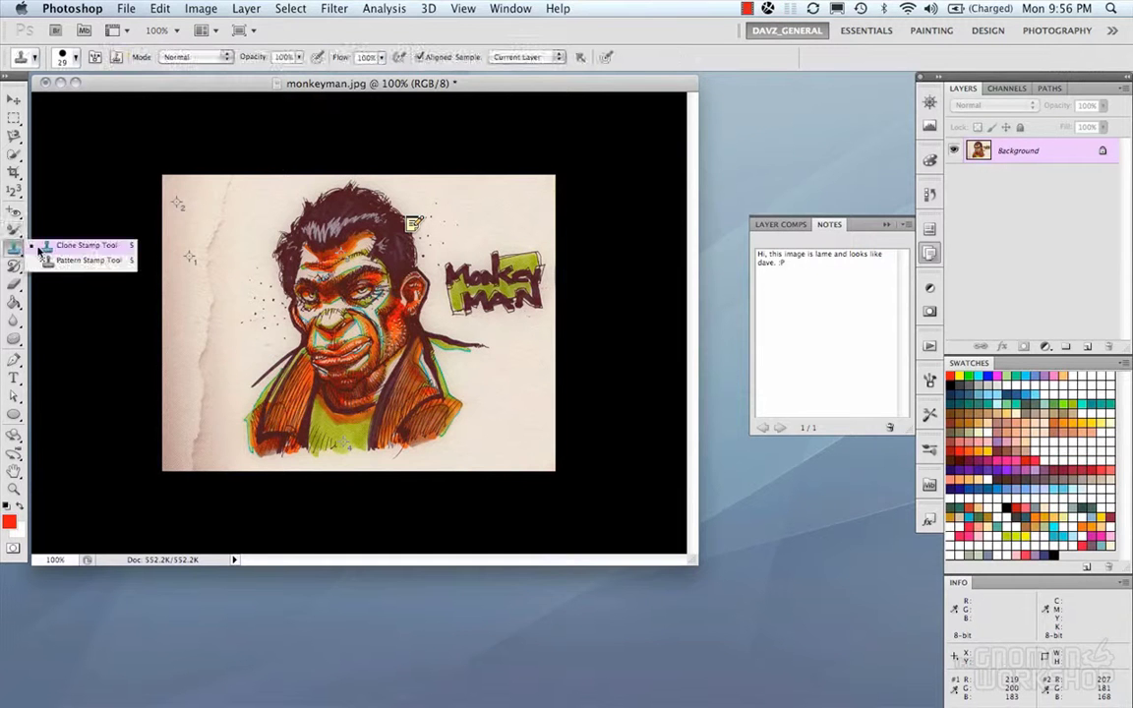
{"action": "left_click", "coordinate": [39, 246]}
{"action": "key", "text": "bracketleft"}
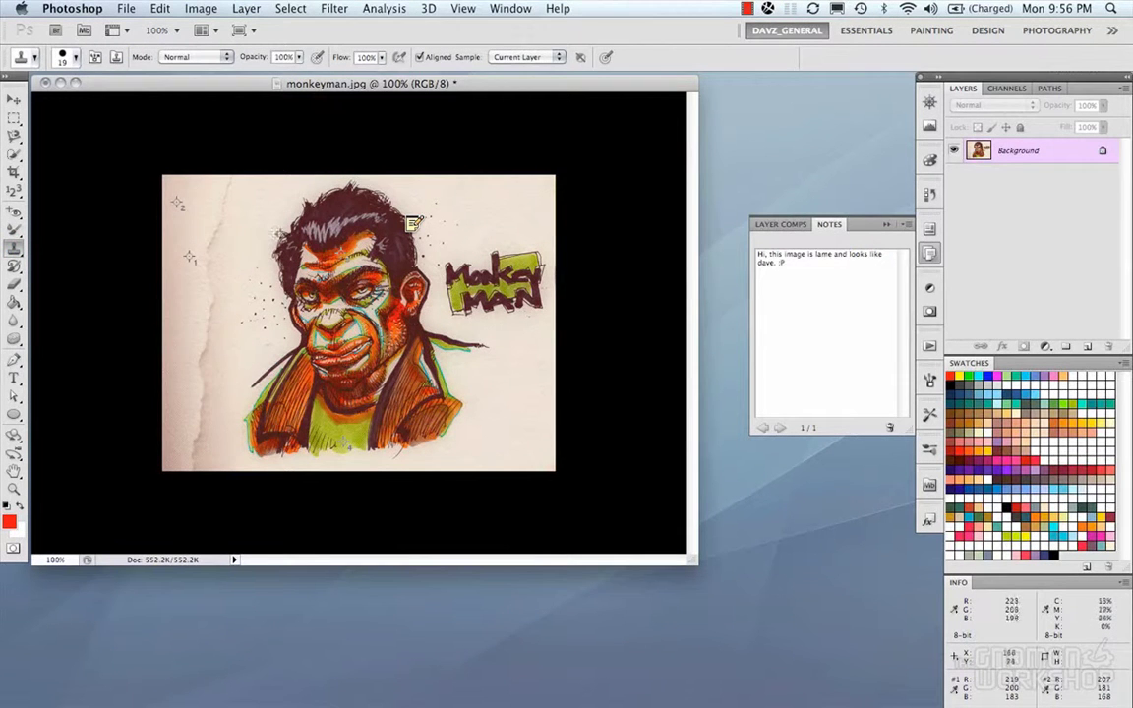
{"action": "left_click_drag", "start_coordinate": [206, 236], "coordinate": [260, 334]}
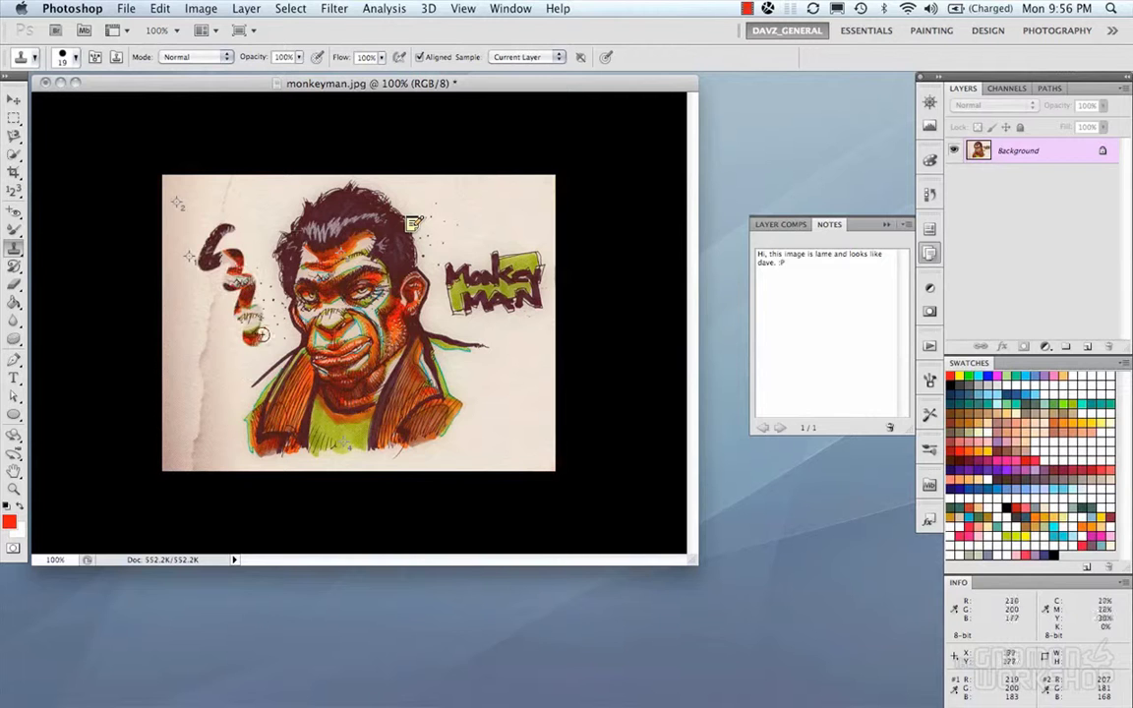
{"action": "key", "text": "super+z"}
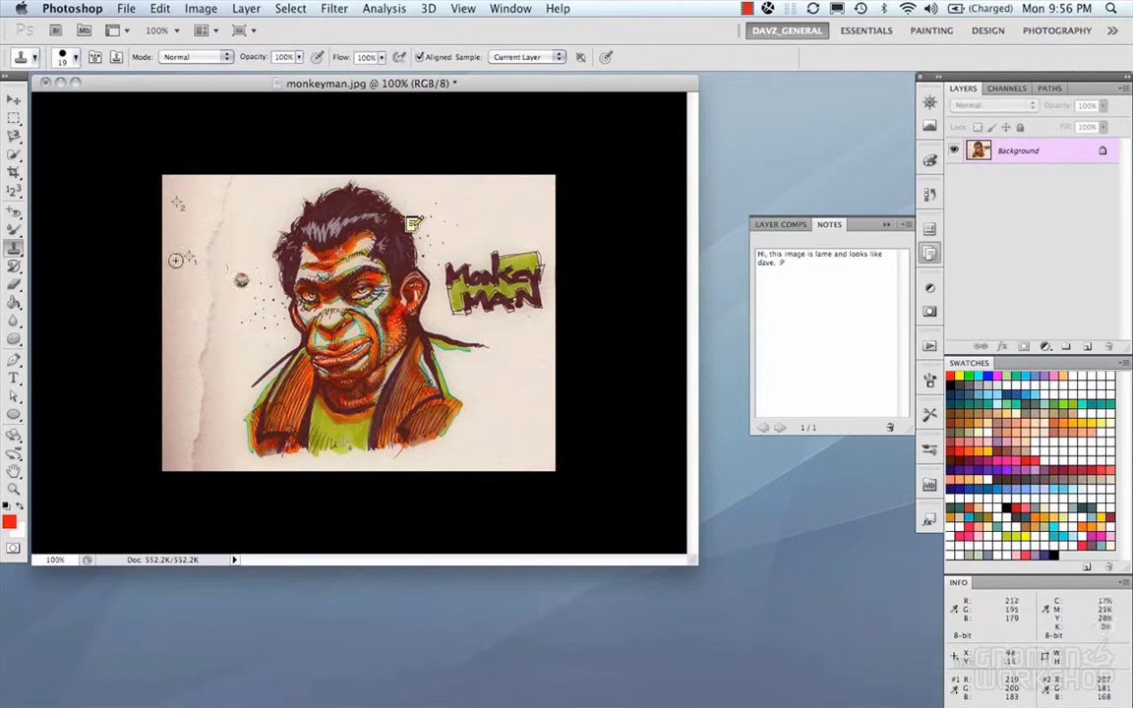
Step: Try the Pattern Stamp tool at size 82 on the paper beside the jacket collar, and undo the painted pattern
{"action": "left_click_drag", "start_coordinate": [14, 245], "coordinate": [59, 258]}
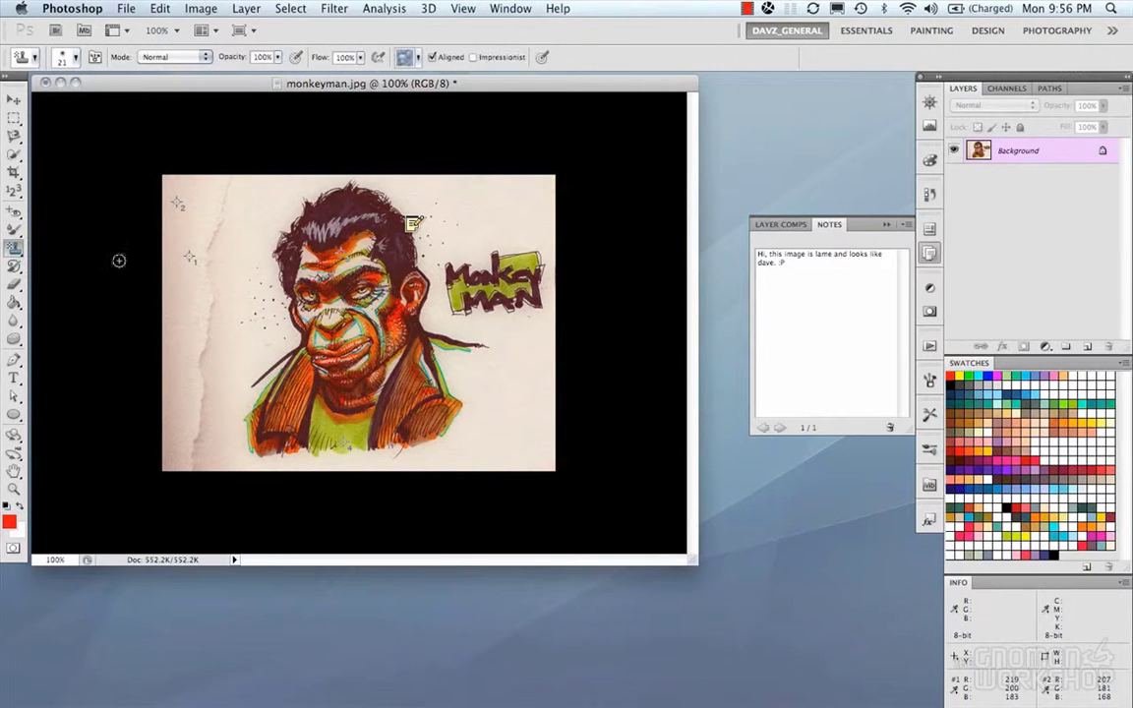
{"action": "key", "text": "]"}
{"action": "key", "text": "]"}
{"action": "key", "text": "]"}
{"action": "key", "text": "]"}
{"action": "key", "text": "]"}
{"action": "key", "text": "]"}
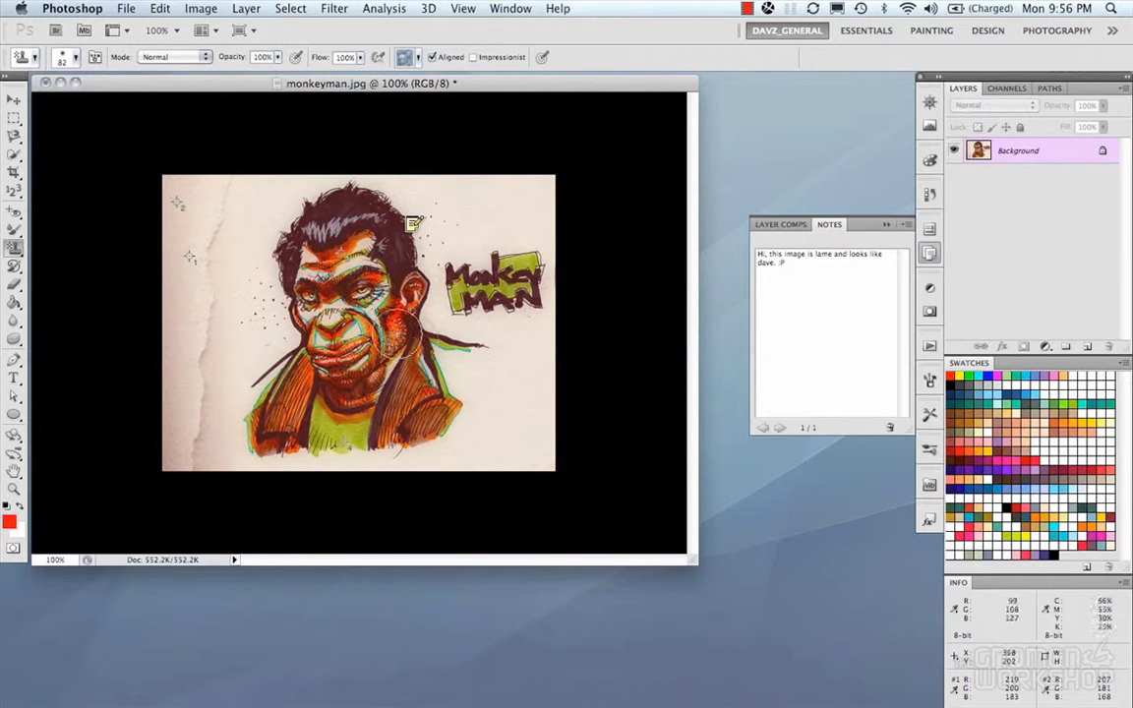
{"action": "mouse_move", "coordinate": [458, 348]}
{"action": "left_mouse_down"}
{"action": "mouse_move", "coordinate": [503, 355]}
{"action": "mouse_move", "coordinate": [509, 379]}
{"action": "mouse_move", "coordinate": [465, 391]}
{"action": "mouse_move", "coordinate": [499, 391]}
{"action": "left_mouse_up"}
{"action": "key", "text": "super+z"}
{"action": "key", "text": "super+z"}
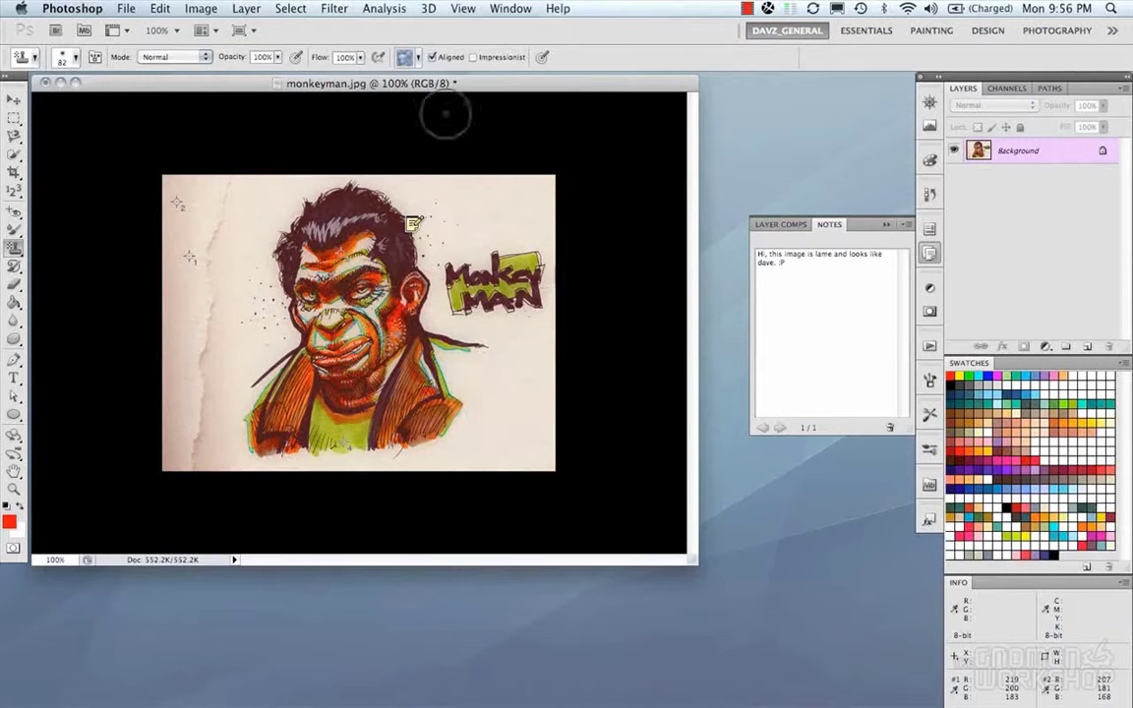
Step: Choose a grey texture pattern for the Pattern Stamp, try a stroke across the logo area, and undo it
{"action": "left_click", "coordinate": [405, 57]}
{"action": "left_click_drag", "start_coordinate": [476, 149], "coordinate": [476, 130]}
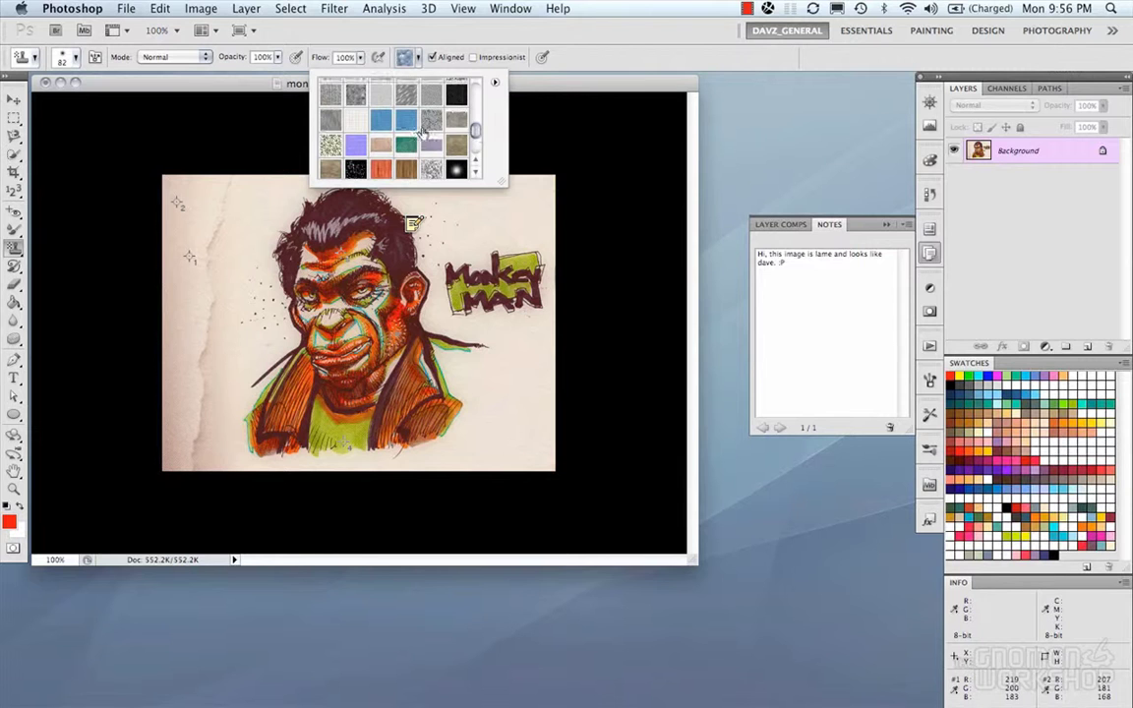
{"action": "left_click", "coordinate": [406, 93]}
{"action": "left_click_drag", "start_coordinate": [441, 225], "coordinate": [510, 265]}
{"action": "key", "text": "super+z"}
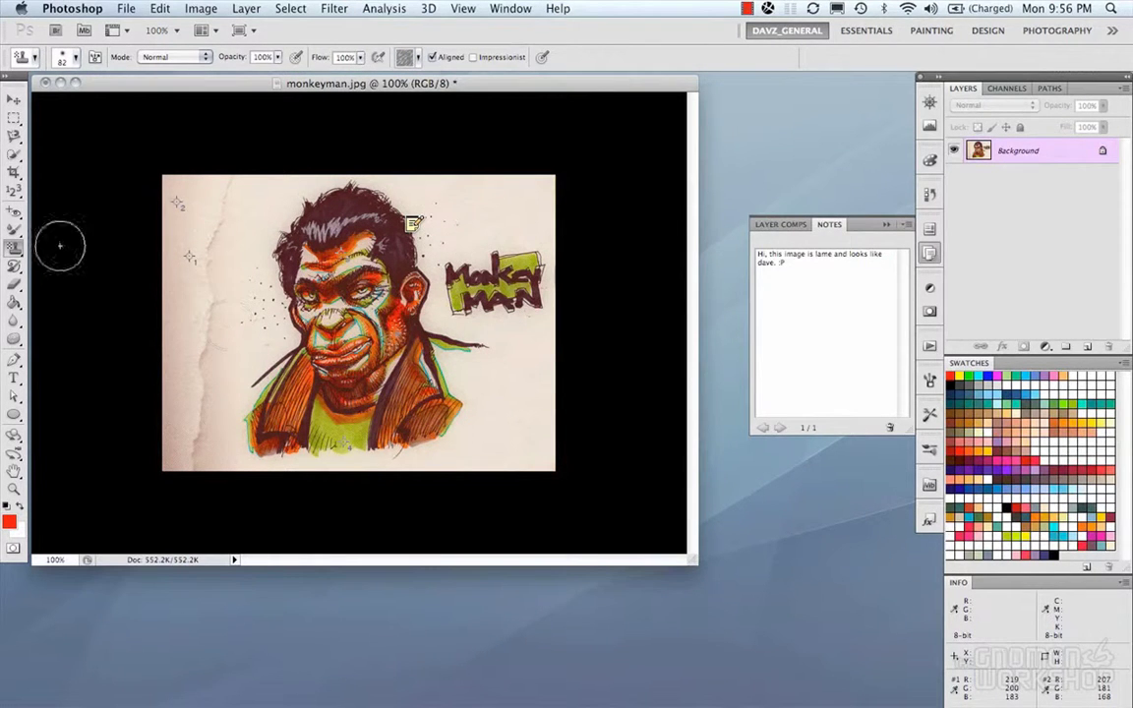
Step: Try History Brush strokes at size 21 on the paper beside the jacket shoulder, and undo them
{"action": "left_click", "coordinate": [15, 265]}
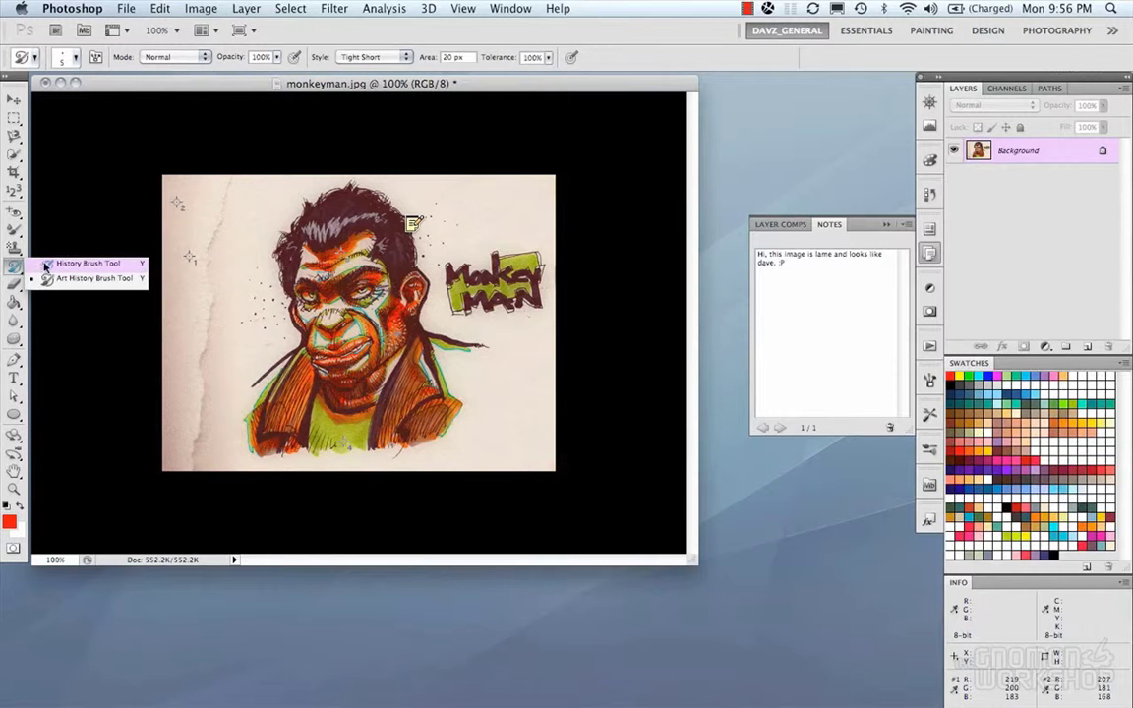
{"action": "left_click", "coordinate": [44, 263]}
{"action": "left_click_drag", "start_coordinate": [15, 266], "coordinate": [44, 267]}
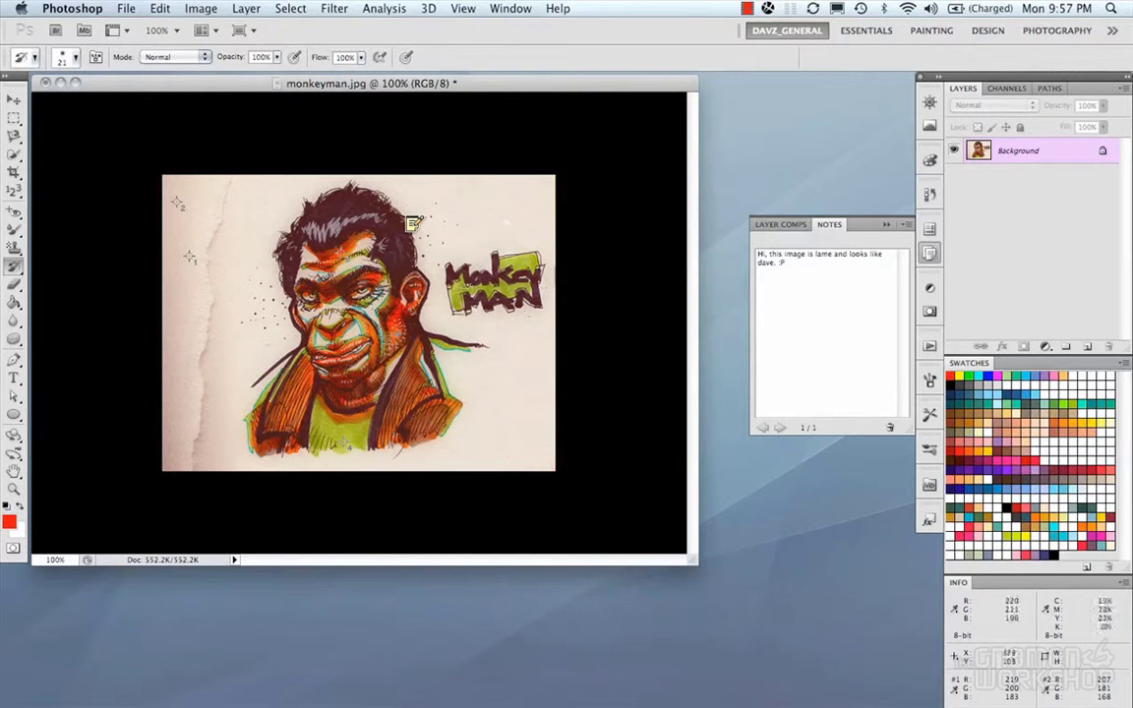
{"action": "mouse_move", "coordinate": [484, 338]}
{"action": "left_mouse_down"}
{"action": "mouse_move", "coordinate": [504, 357]}
{"action": "mouse_move", "coordinate": [451, 373]}
{"action": "left_mouse_up"}
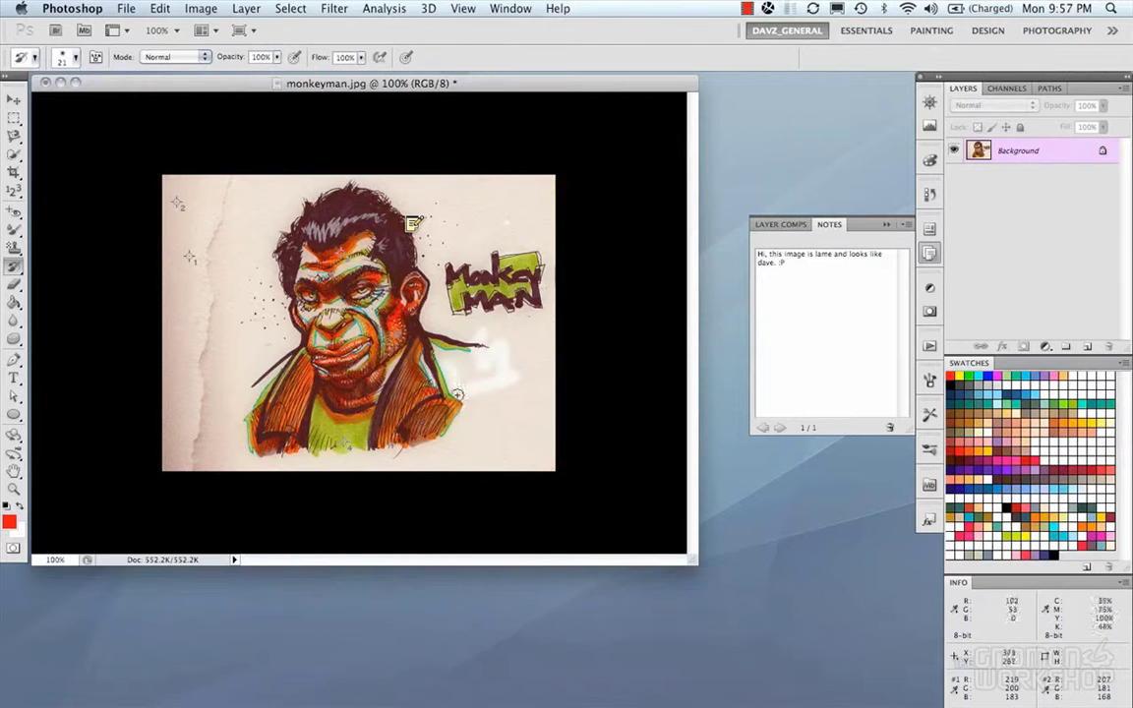
{"action": "key", "text": "ctrl+z"}
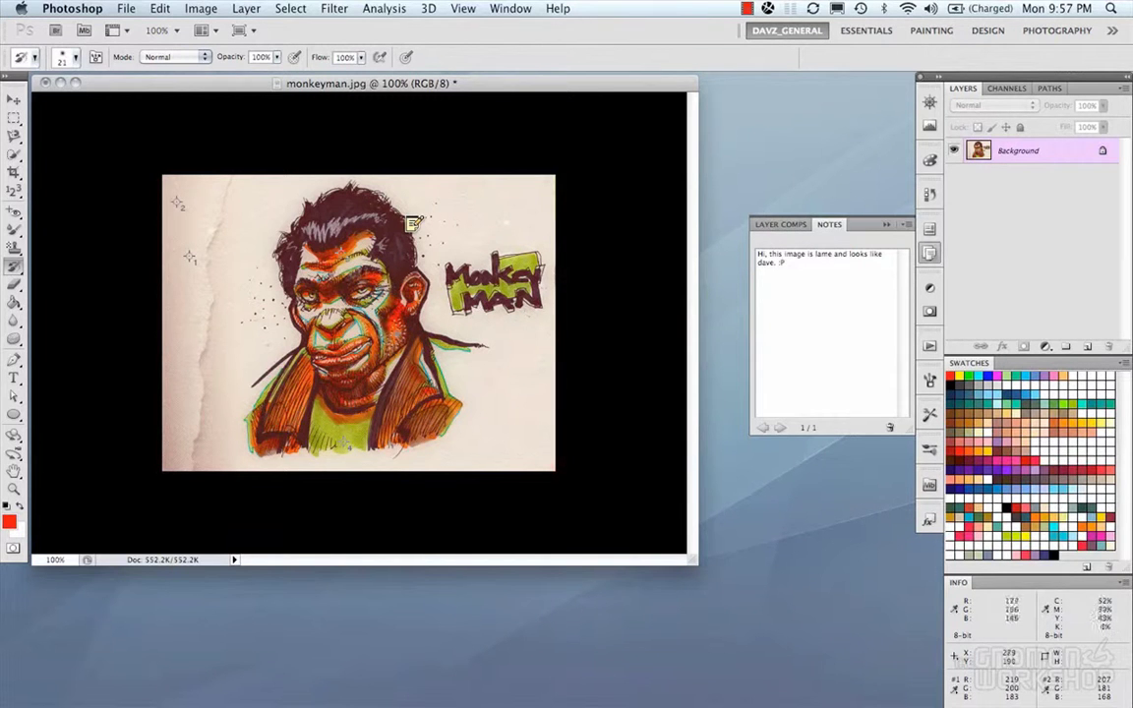
Step: Try an Art History Brush stroke in Tight Short style at size 46 above and over the logo, and undo it
{"action": "left_click_drag", "start_coordinate": [18, 270], "coordinate": [46, 280]}
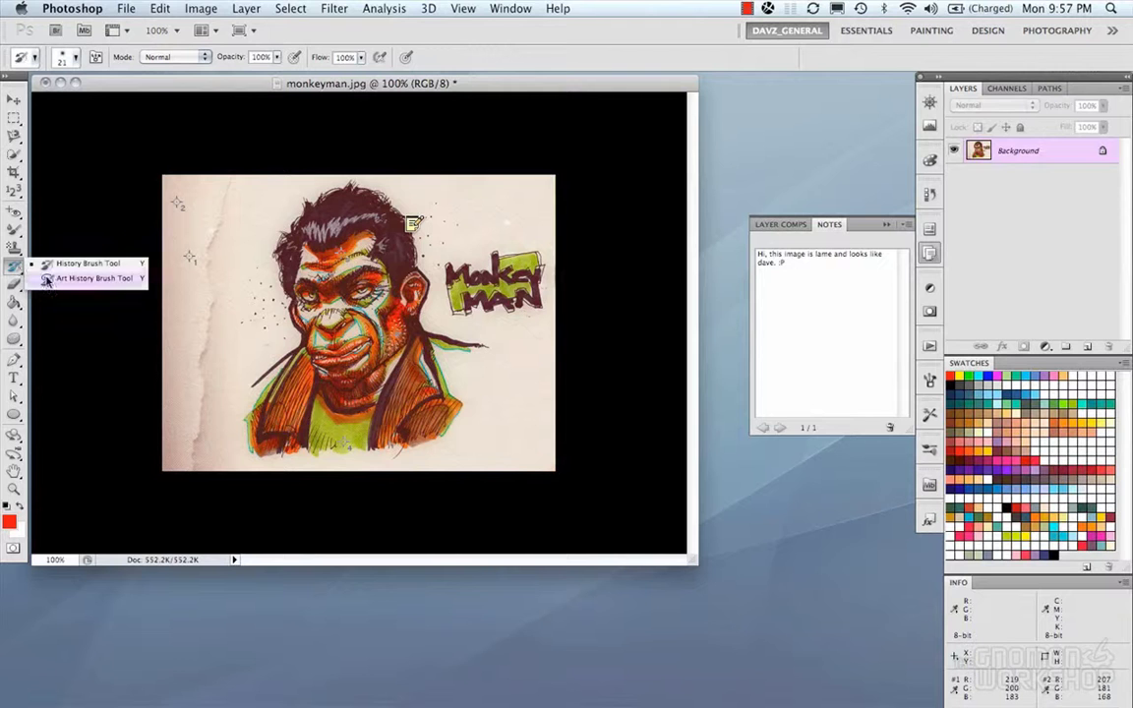
{"action": "left_click", "coordinate": [47, 279]}
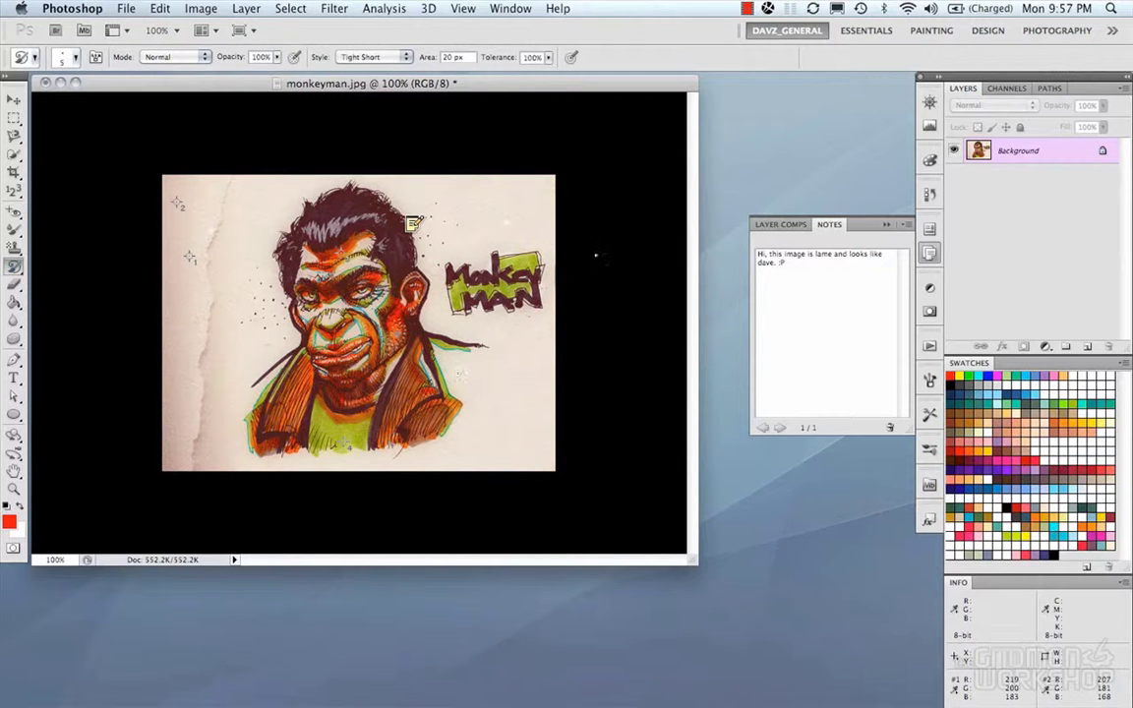
{"action": "mouse_move", "coordinate": [468, 253]}
{"action": "left_mouse_down"}
{"action": "mouse_move", "coordinate": [499, 252]}
{"action": "mouse_move", "coordinate": [491, 222]}
{"action": "mouse_move", "coordinate": [505, 257]}
{"action": "left_mouse_up"}
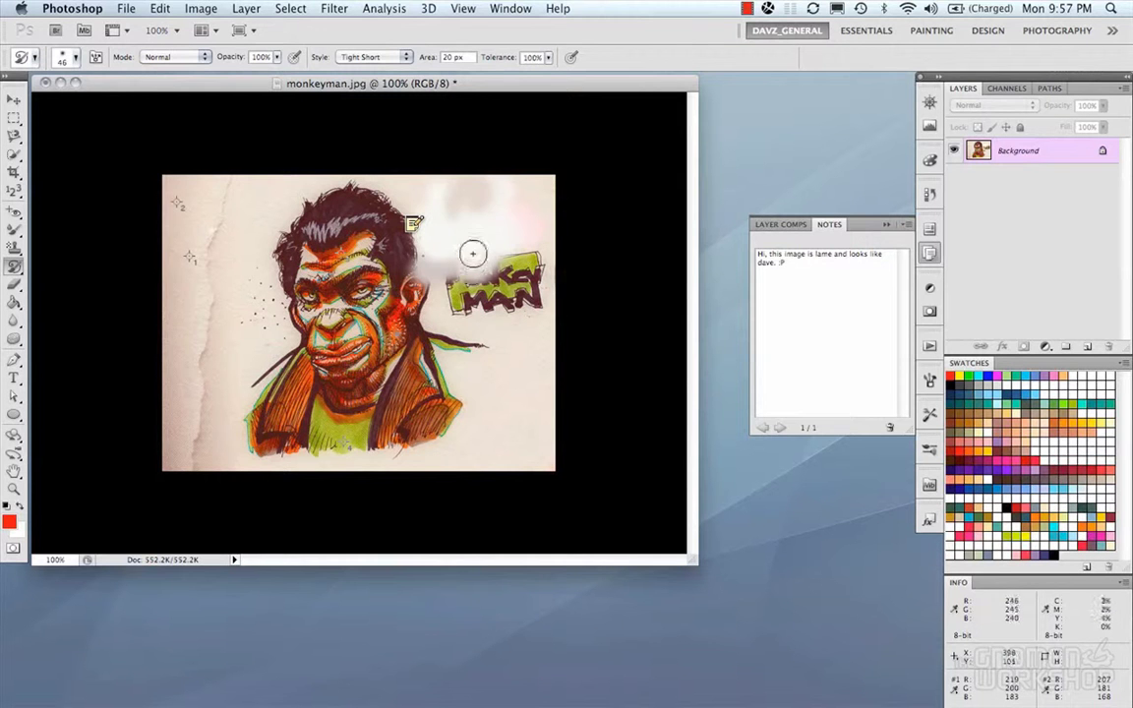
{"action": "key", "text": "ctrl+z"}
Step: Try the Art History Brush in Dab style, including with a size 19 brush around the logo, and undo the strokes
{"action": "left_click", "coordinate": [404, 59]}
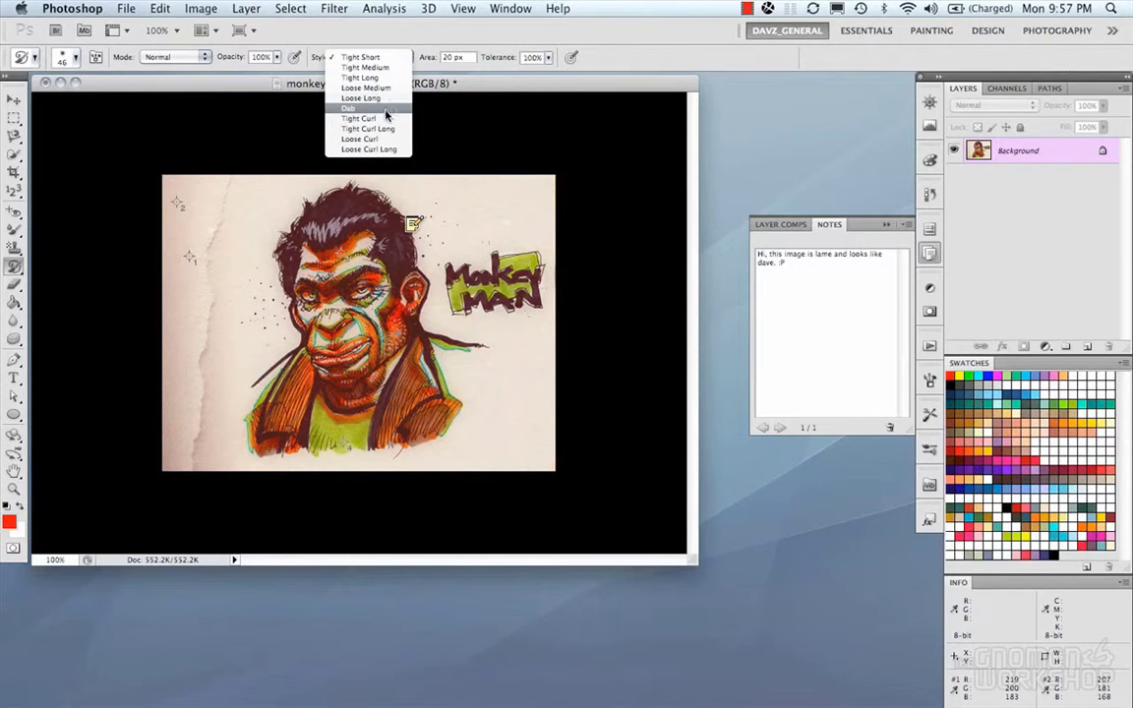
{"action": "left_click", "coordinate": [379, 110]}
{"action": "mouse_move", "coordinate": [253, 234]}
{"action": "left_mouse_down"}
{"action": "mouse_move", "coordinate": [295, 241]}
{"action": "mouse_move", "coordinate": [339, 217]}
{"action": "mouse_move", "coordinate": [418, 254]}
{"action": "mouse_move", "coordinate": [462, 232]}
{"action": "mouse_move", "coordinate": [512, 229]}
{"action": "left_mouse_up"}
{"action": "key", "text": "super+z"}
{"action": "right_click", "coordinate": [386, 273]}
{"action": "double_click", "coordinate": [461, 367]}
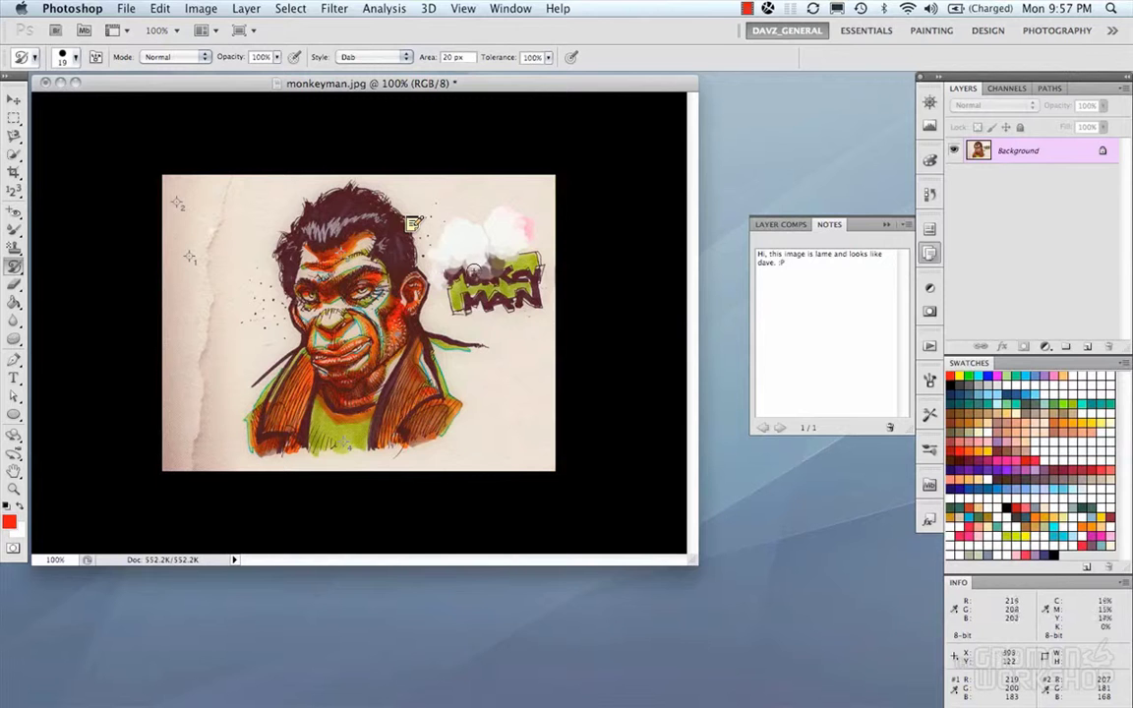
{"action": "key", "text": "ctrl+z"}
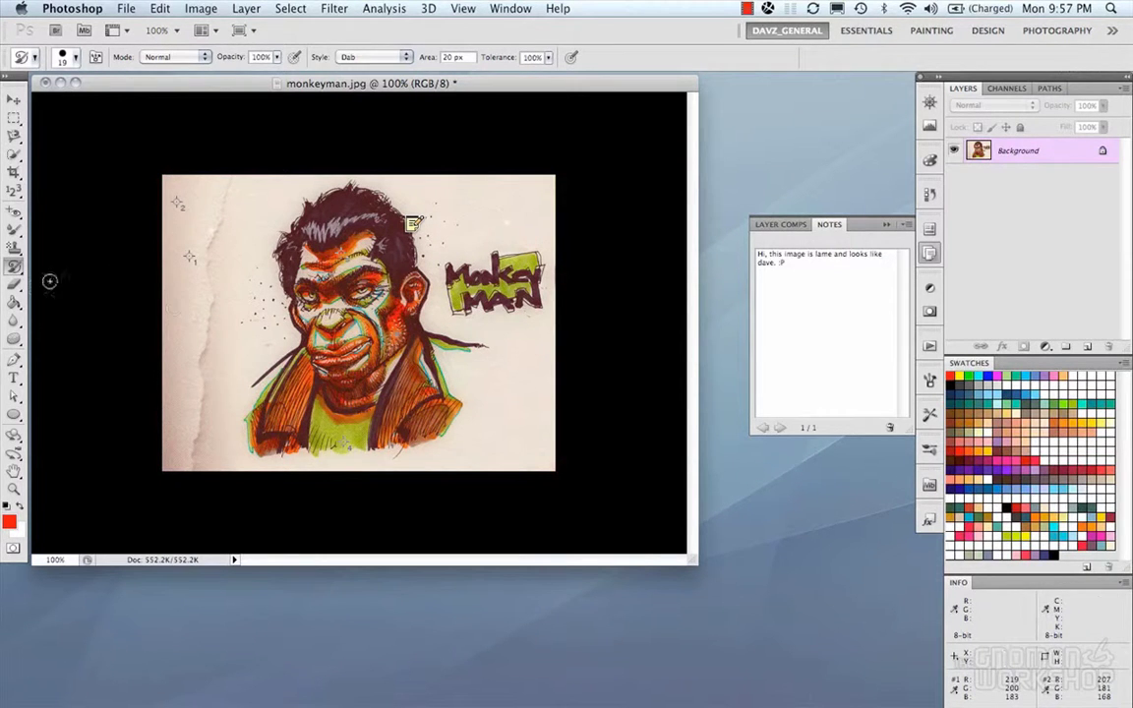
Step: Try the Eraser tool at size 69 on the area beside the face, and undo the erasing
{"action": "key", "text": "e"}
{"action": "mouse_move", "coordinate": [259, 295]}
{"action": "left_mouse_down"}
{"action": "mouse_move", "coordinate": [307, 266]}
{"action": "mouse_move", "coordinate": [356, 317]}
{"action": "mouse_move", "coordinate": [356, 295]}
{"action": "mouse_move", "coordinate": [293, 266]}
{"action": "mouse_move", "coordinate": [254, 294]}
{"action": "left_mouse_up"}
{"action": "key", "text": "super+z"}
{"action": "key", "text": "ctrl+z"}
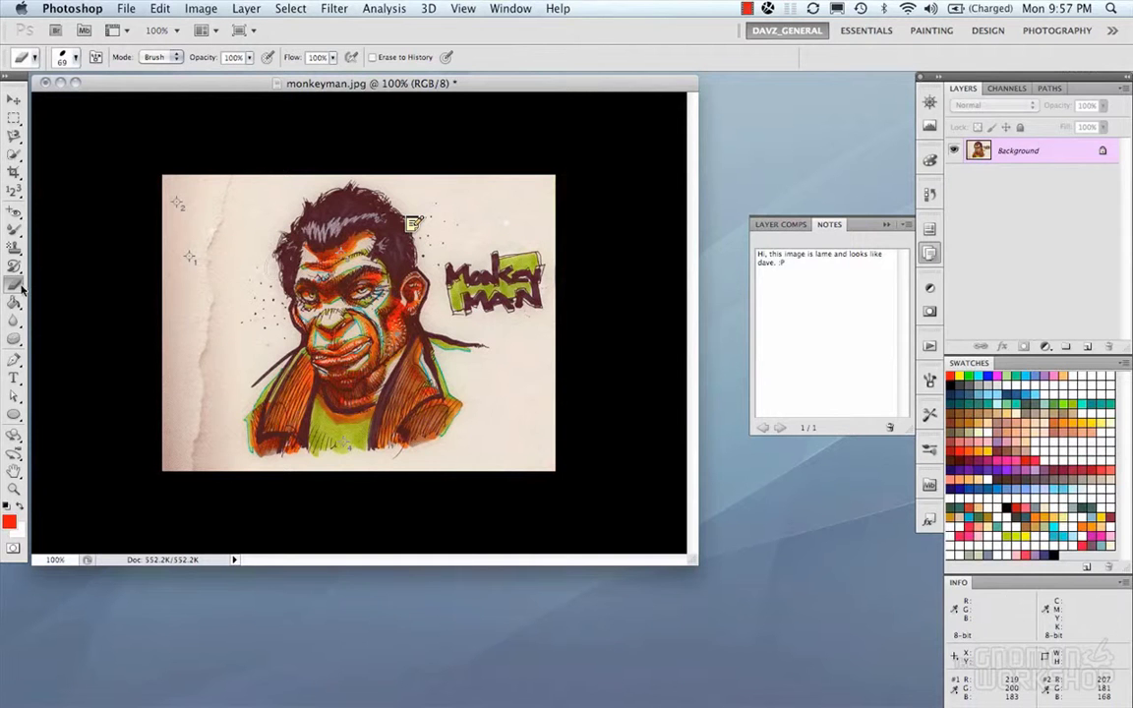
Step: Try a Background Eraser stroke at size 13 across the logo and the eyes, and undo it
{"action": "left_click_drag", "start_coordinate": [14, 283], "coordinate": [34, 298]}
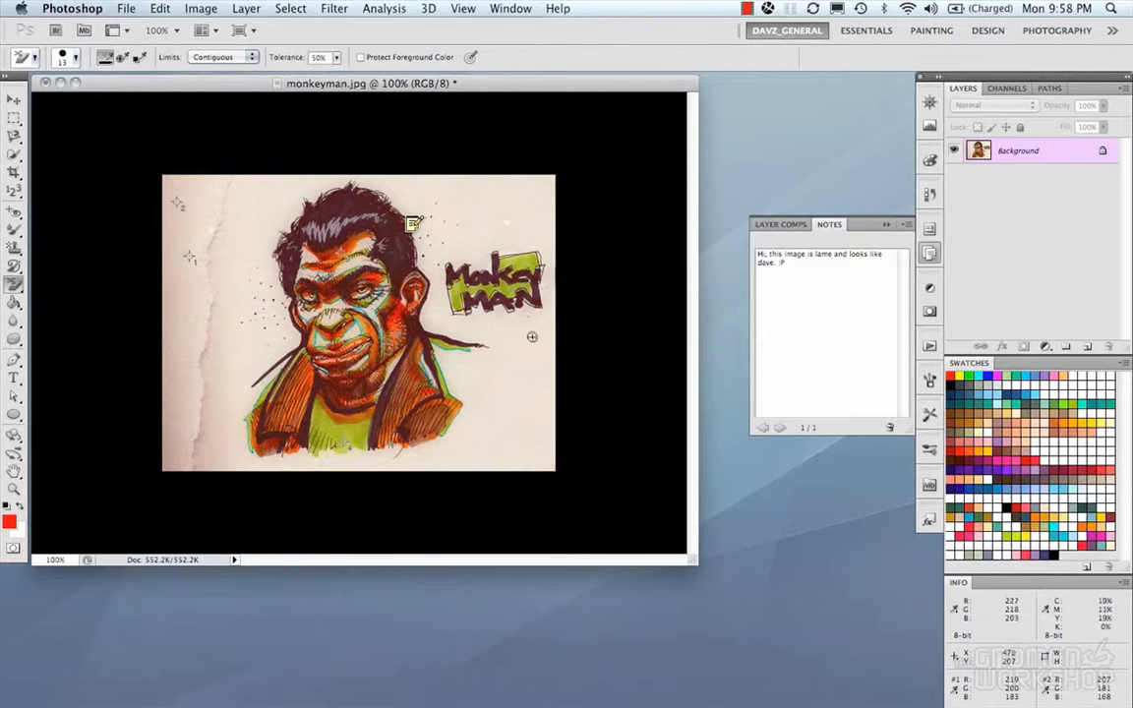
{"action": "mouse_move", "coordinate": [445, 308]}
{"action": "left_mouse_down"}
{"action": "mouse_move", "coordinate": [416, 276]}
{"action": "mouse_move", "coordinate": [442, 256]}
{"action": "mouse_move", "coordinate": [276, 260]}
{"action": "mouse_move", "coordinate": [262, 246]}
{"action": "left_mouse_up"}
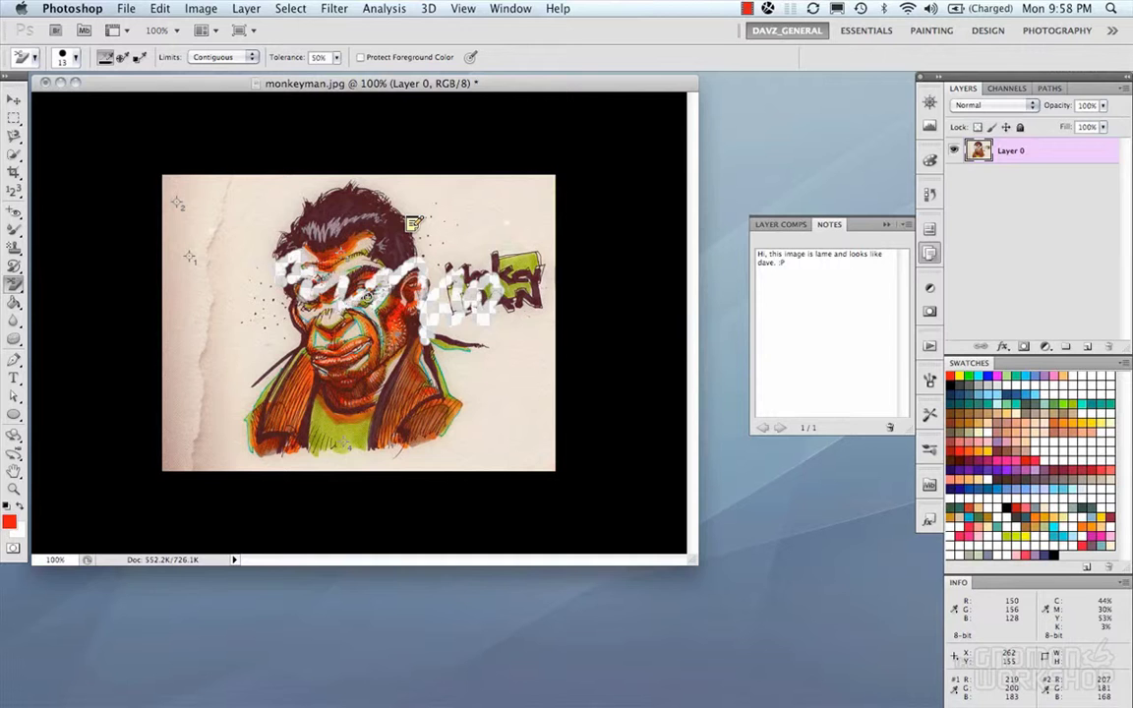
{"action": "key", "text": "super+z"}
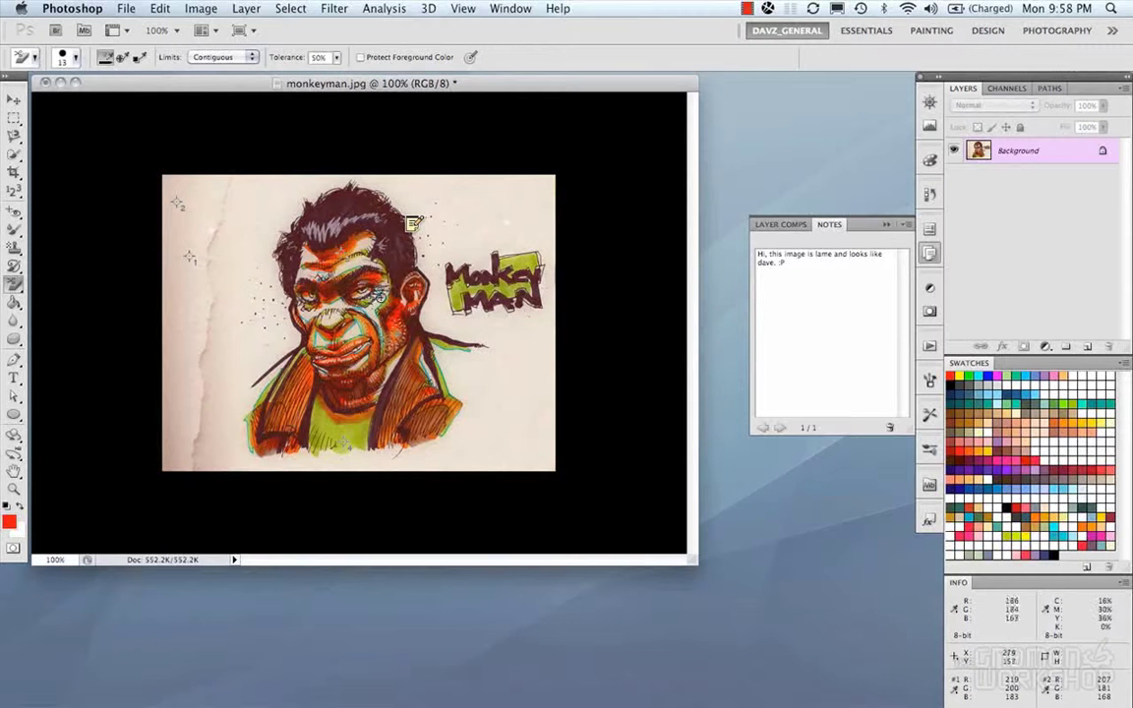
Step: Try the Magic Eraser with tolerance 32 on the paper background above the logo, and undo the erasing
{"action": "left_click", "coordinate": [13, 285]}
{"action": "left_click", "coordinate": [78, 309]}
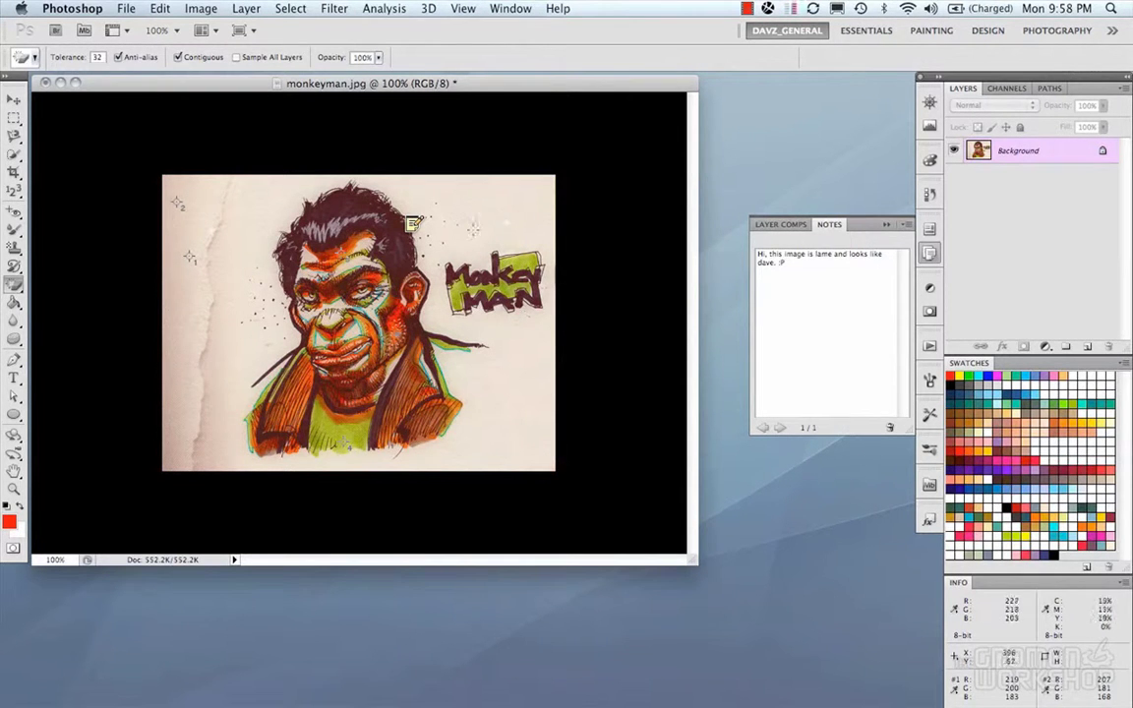
{"action": "left_click", "coordinate": [502, 203]}
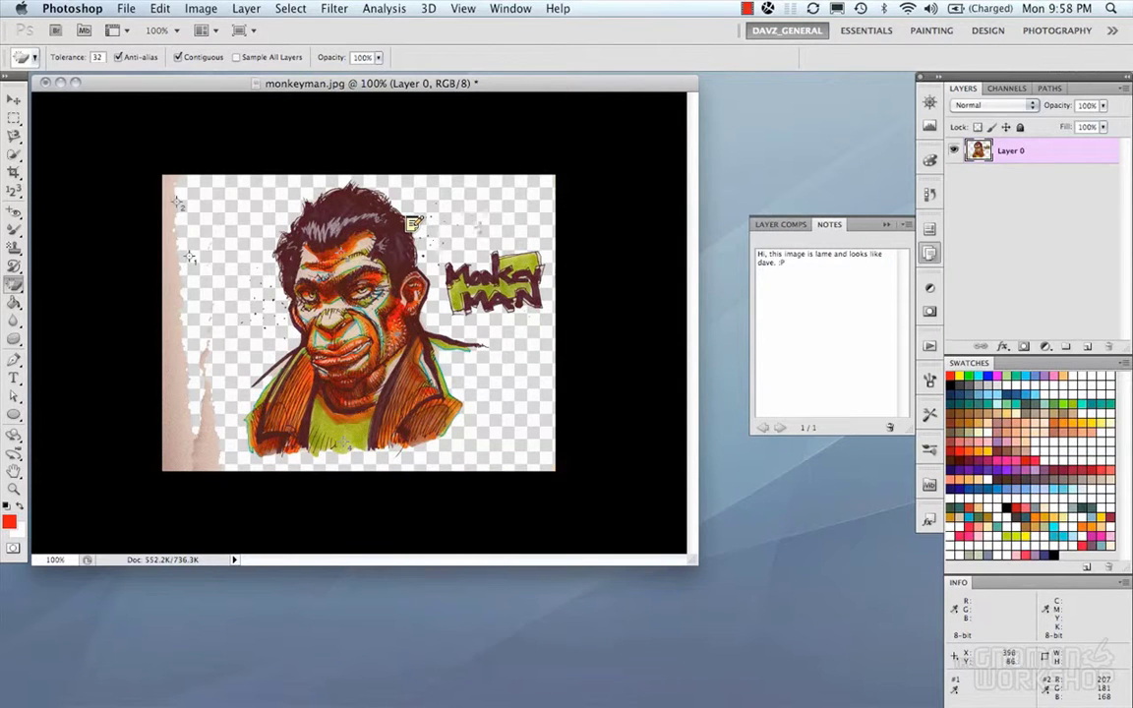
{"action": "key", "text": "super+z"}
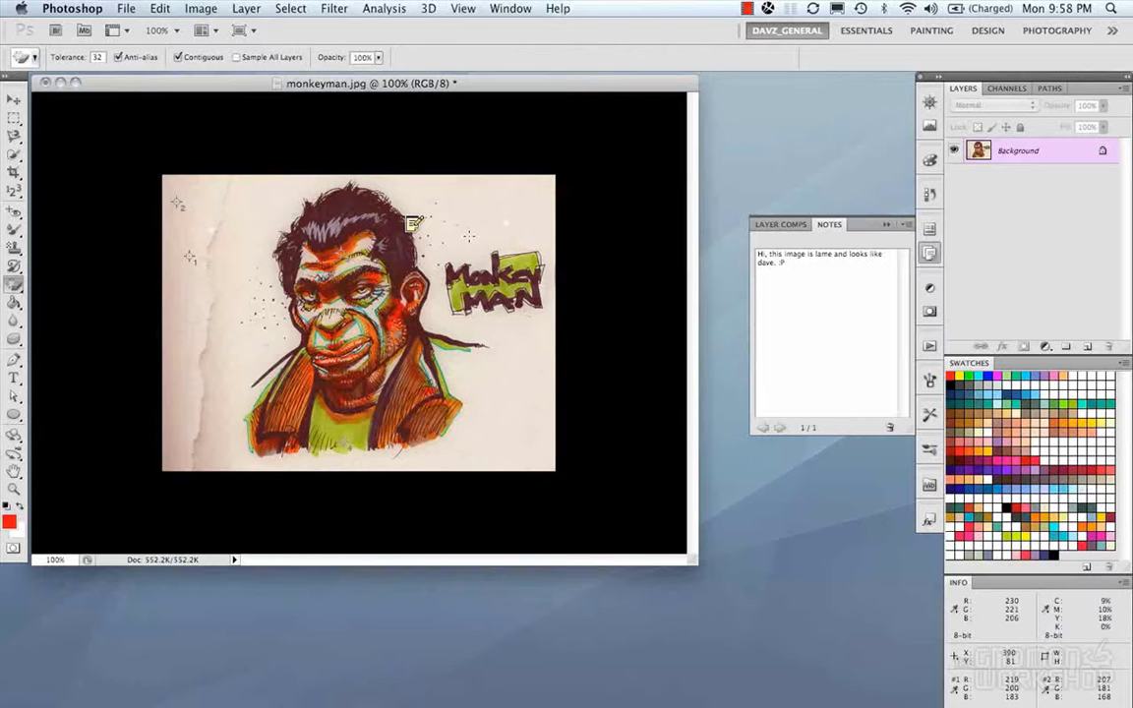
Step: Try a tiny radial gradient, then a linear black-to-white gradient across the image with the Gradient tool, and undo both
{"action": "left_click", "coordinate": [17, 286]}
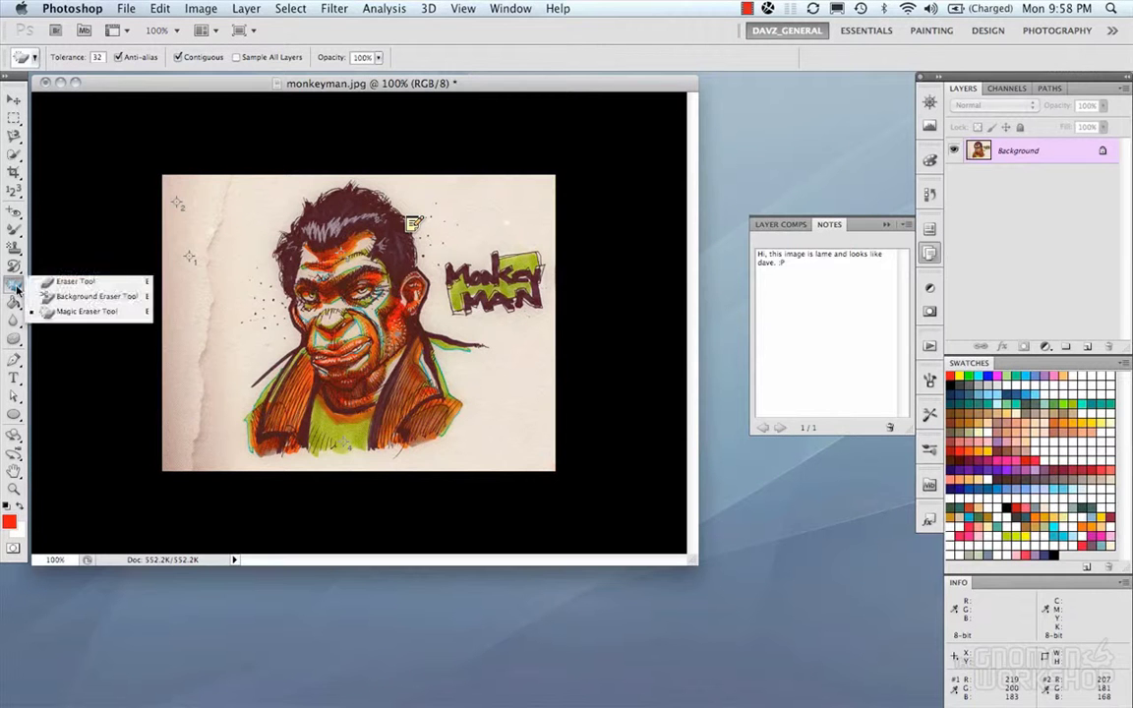
{"action": "left_click", "coordinate": [18, 305]}
{"action": "left_click", "coordinate": [42, 301]}
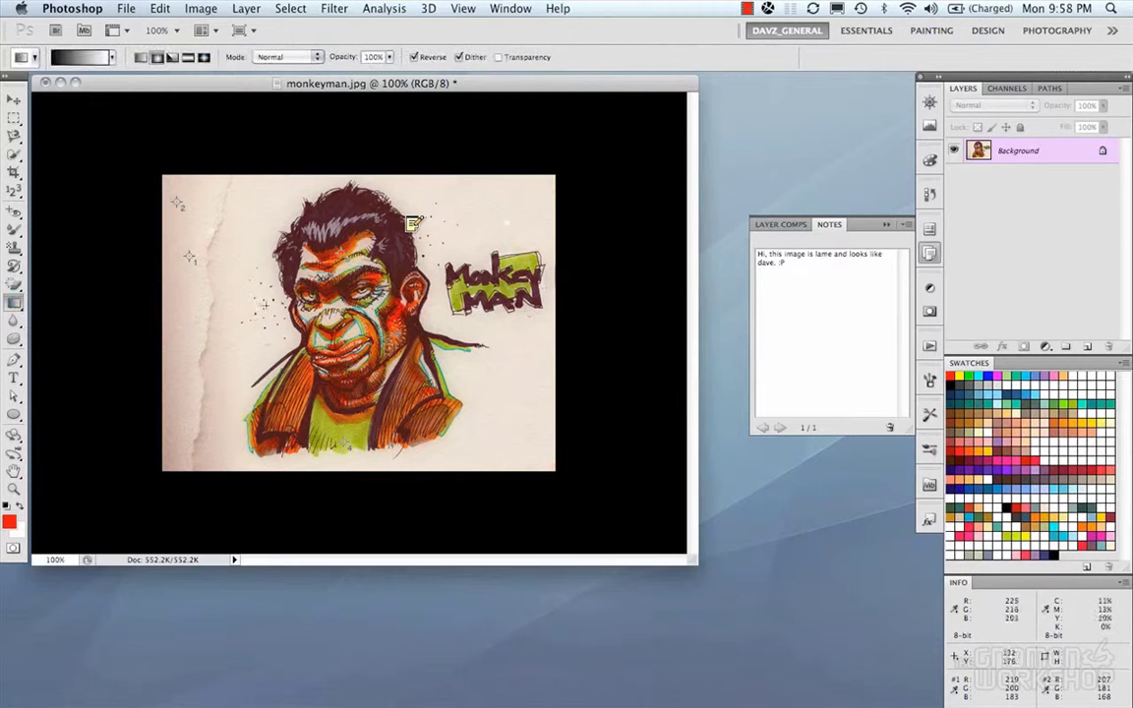
{"action": "mouse_move", "coordinate": [215, 326]}
{"action": "left_mouse_down"}
{"action": "mouse_move", "coordinate": [275, 300]}
{"action": "mouse_move", "coordinate": [215, 325]}
{"action": "left_mouse_up"}
{"action": "key", "text": "super+z"}
{"action": "left_click", "coordinate": [140, 57]}
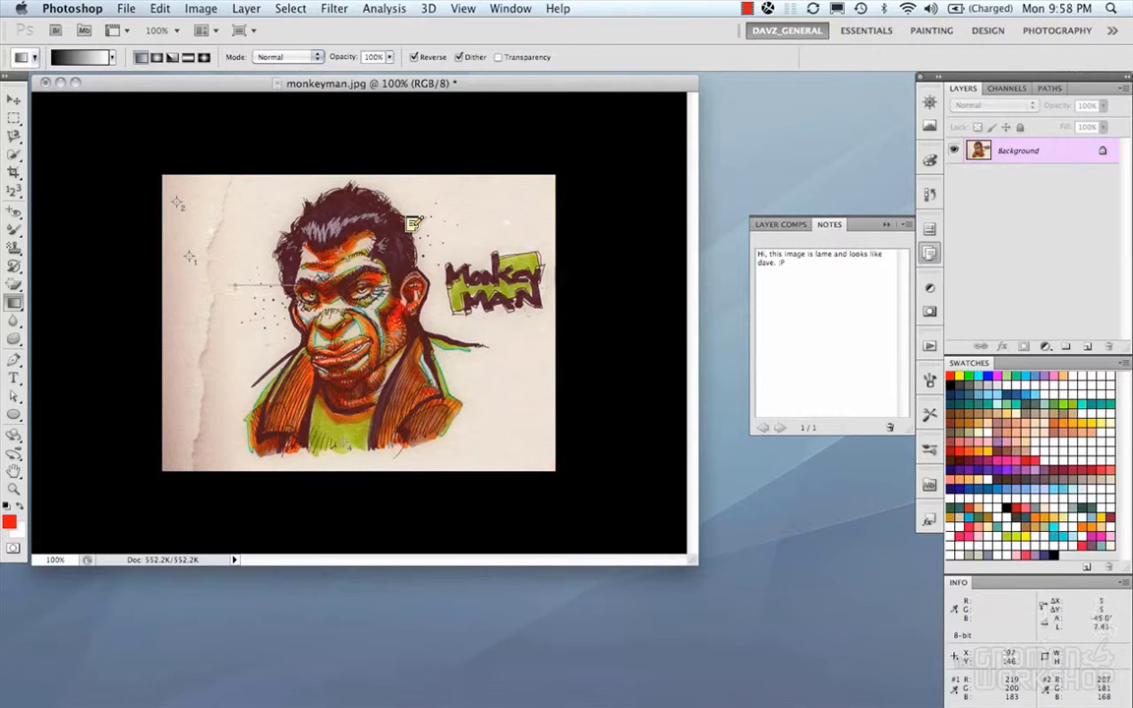
{"action": "left_click_drag", "start_coordinate": [225, 254], "coordinate": [395, 254]}
{"action": "key", "text": "super+z"}
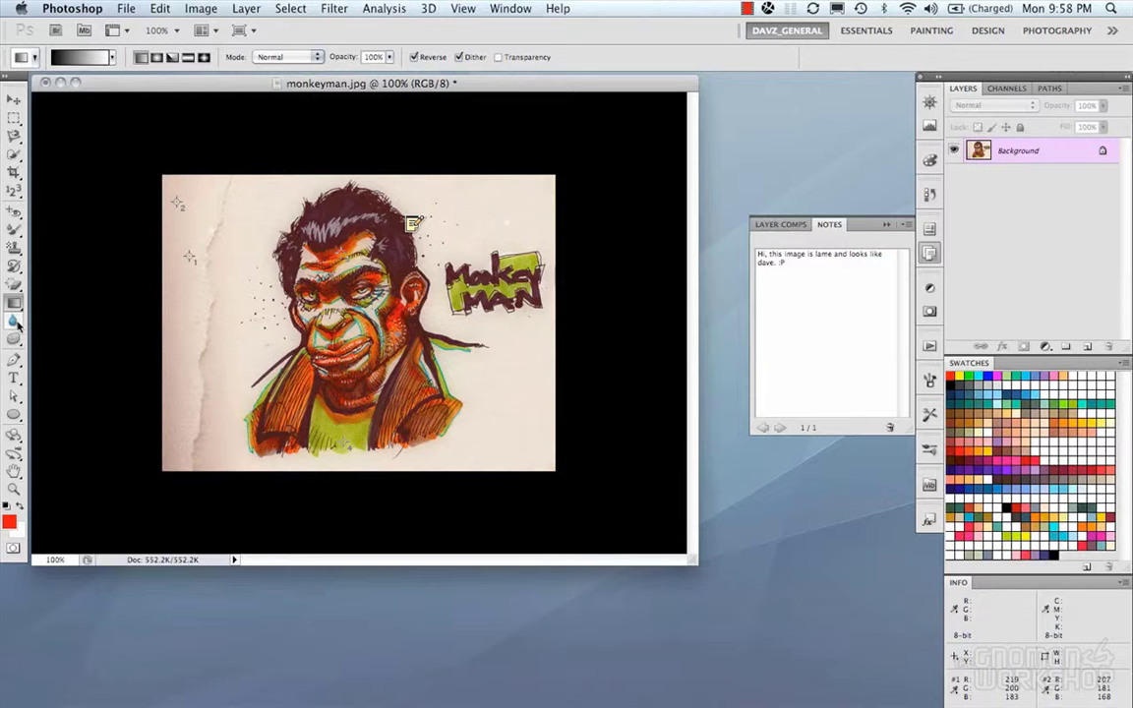
Step: Try Paint Bucket fills in red, Linear Burn mode at tolerance 32, on the paper background and the torn edge, undoing each
{"action": "left_click_drag", "start_coordinate": [18, 309], "coordinate": [69, 316]}
{"action": "left_click", "coordinate": [245, 325]}
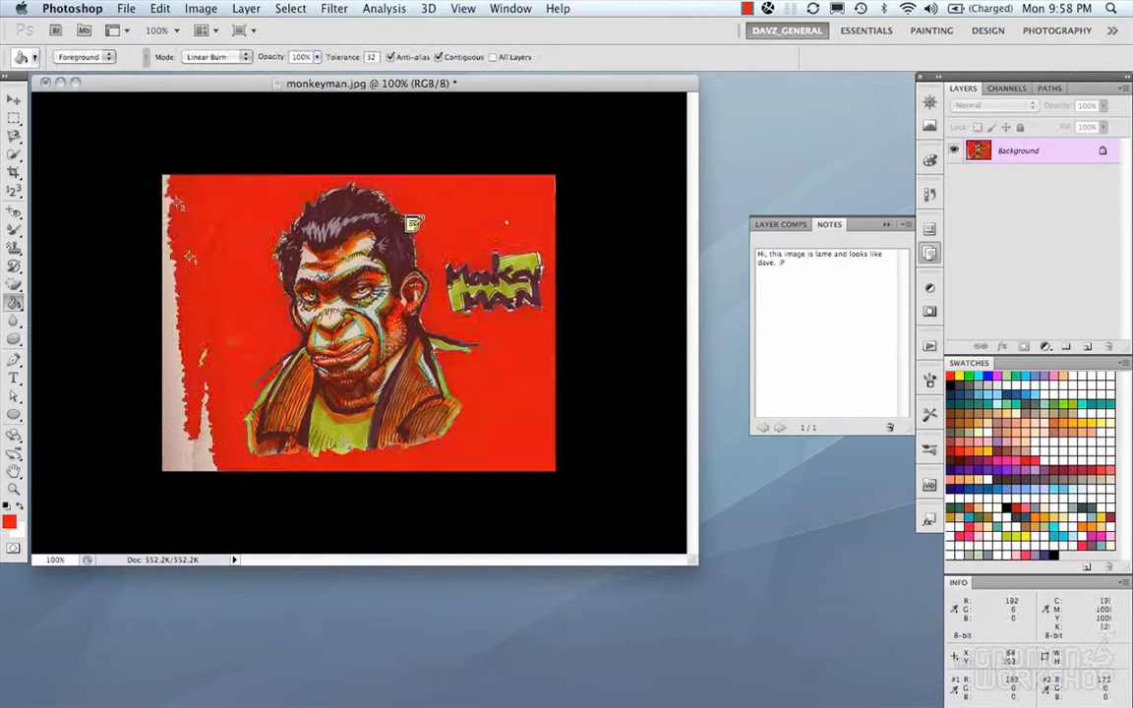
{"action": "key", "text": "super+z"}
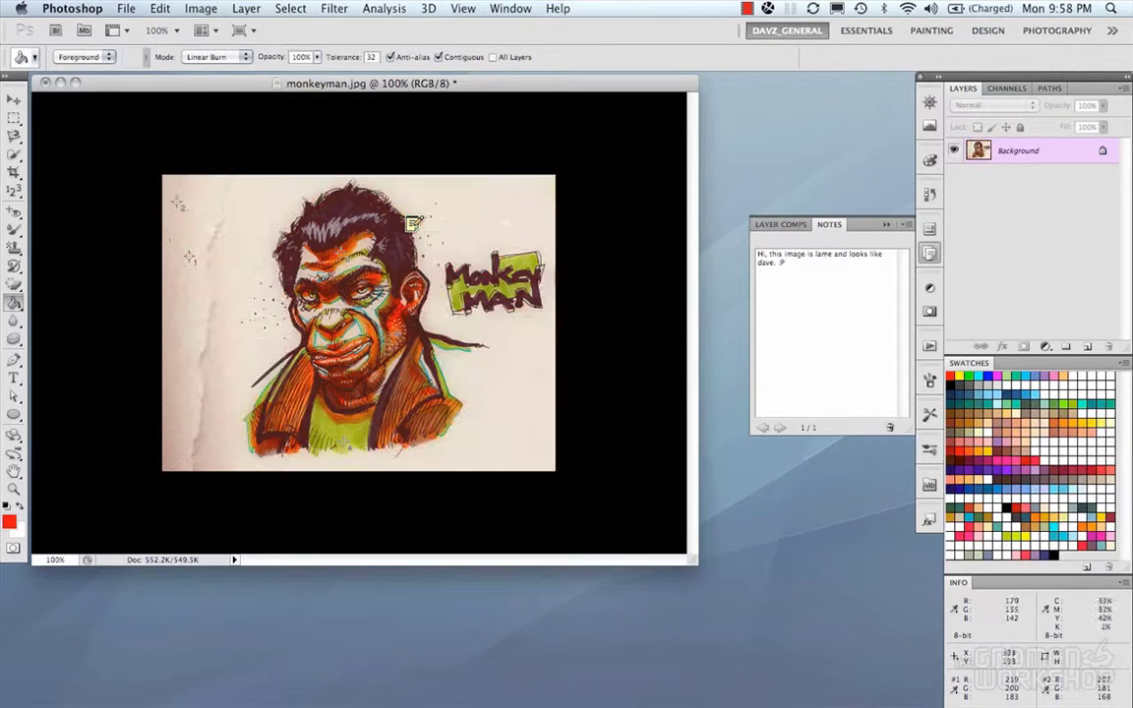
{"action": "left_click", "coordinate": [482, 388]}
{"action": "key", "text": "super+z"}
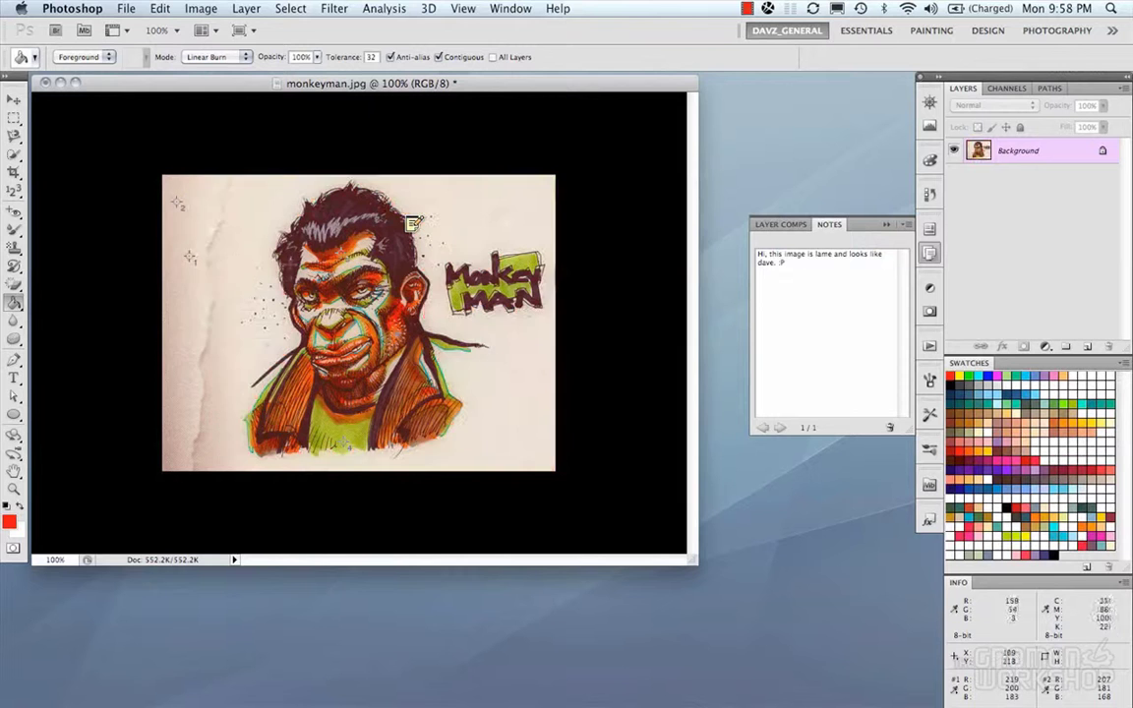
{"action": "left_click", "coordinate": [192, 315]}
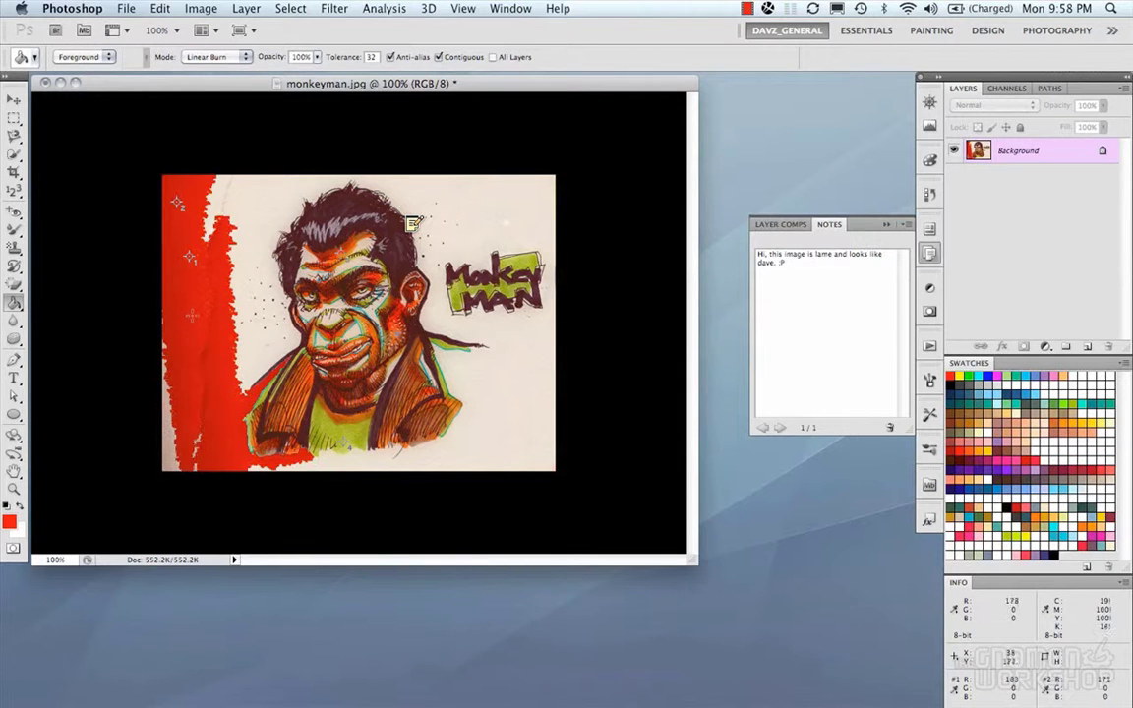
{"action": "key", "text": "super+z"}
Step: Try the Blur tool at size 96 and 50% strength over the face, and undo it
{"action": "left_click", "coordinate": [18, 322]}
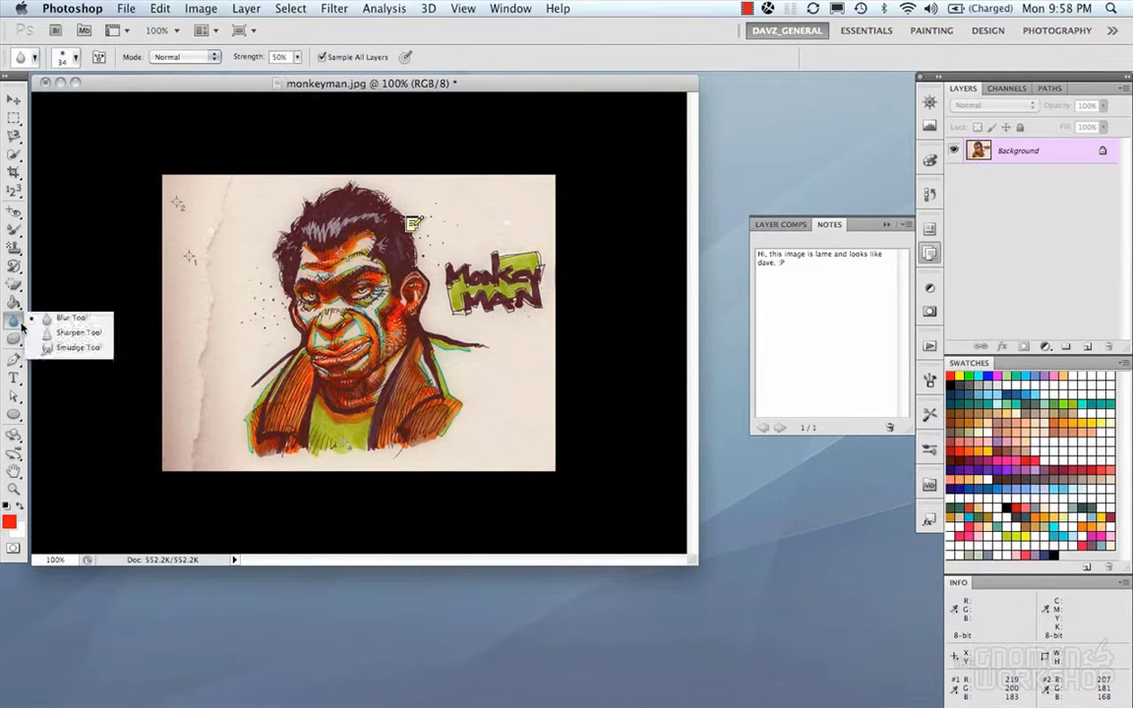
{"action": "left_click", "coordinate": [61, 318]}
{"action": "mouse_move", "coordinate": [365, 300]}
{"action": "left_mouse_down"}
{"action": "mouse_move", "coordinate": [358, 294]}
{"action": "mouse_move", "coordinate": [411, 292]}
{"action": "mouse_move", "coordinate": [366, 276]}
{"action": "mouse_move", "coordinate": [362, 306]}
{"action": "left_mouse_up"}
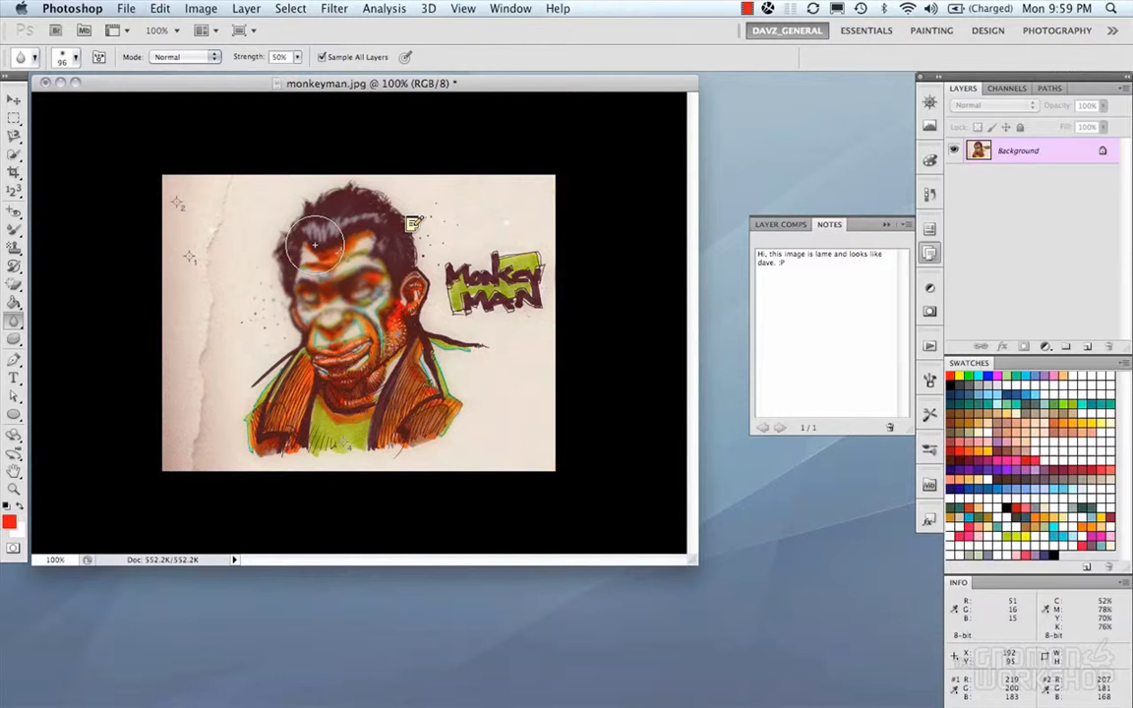
{"action": "key", "text": "super+z"}
Step: Try the Sharpen tool at size 123 and 50% strength over the face, and undo it
{"action": "left_click", "coordinate": [14, 321]}
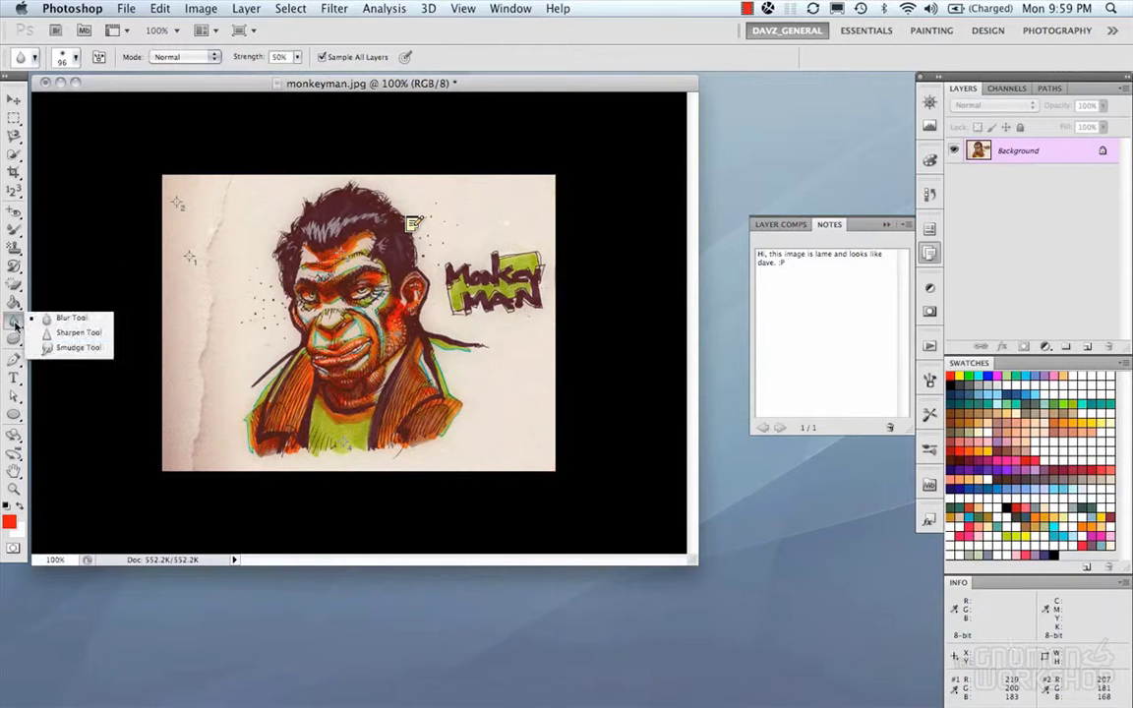
{"action": "left_click", "coordinate": [69, 333]}
{"action": "mouse_move", "coordinate": [311, 265]}
{"action": "left_mouse_down"}
{"action": "mouse_move", "coordinate": [365, 266]}
{"action": "mouse_move", "coordinate": [295, 254]}
{"action": "mouse_move", "coordinate": [329, 258]}
{"action": "mouse_move", "coordinate": [309, 264]}
{"action": "mouse_move", "coordinate": [318, 290]}
{"action": "mouse_move", "coordinate": [324, 270]}
{"action": "left_mouse_up"}
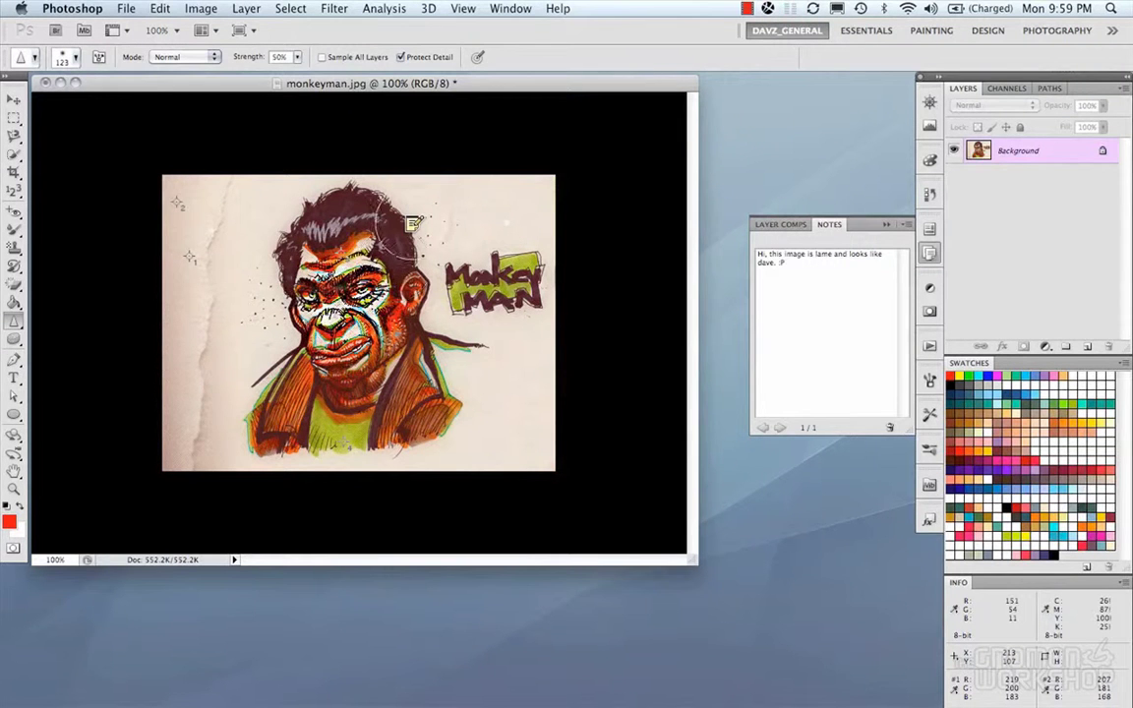
{"action": "key", "text": "super+z"}
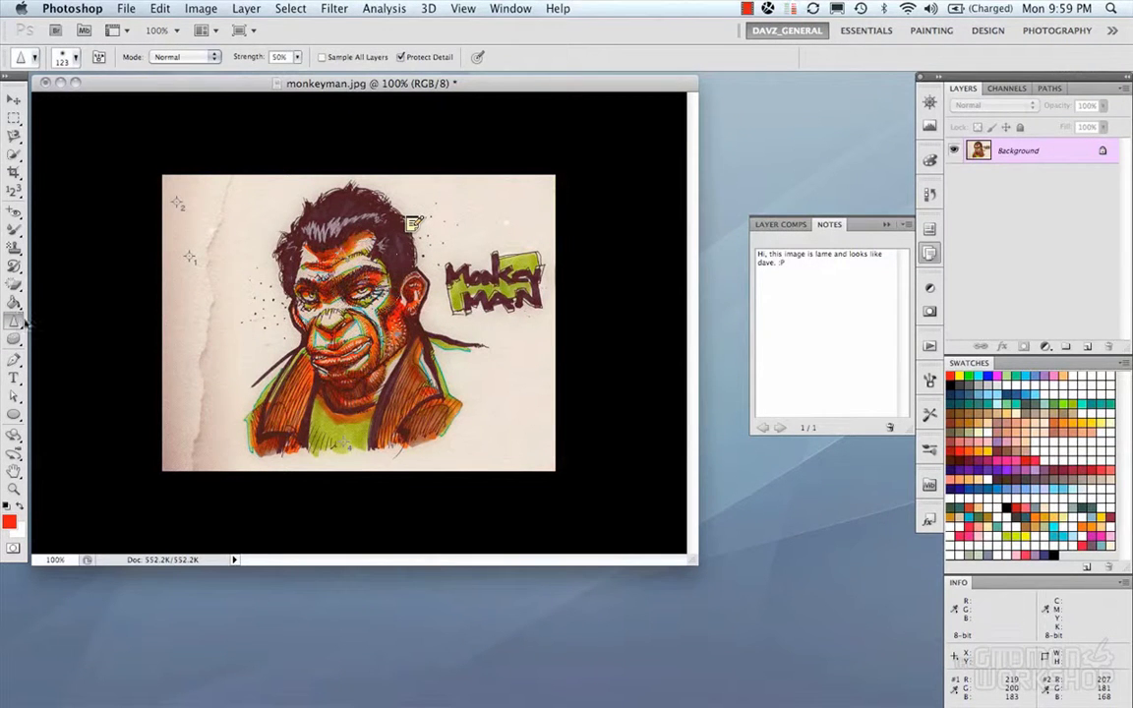
Step: Try Smudge tool strokes at size 55 and 50% strength over the ear, the logo and the jacket, and undo them all
{"action": "left_click_drag", "start_coordinate": [15, 325], "coordinate": [59, 346]}
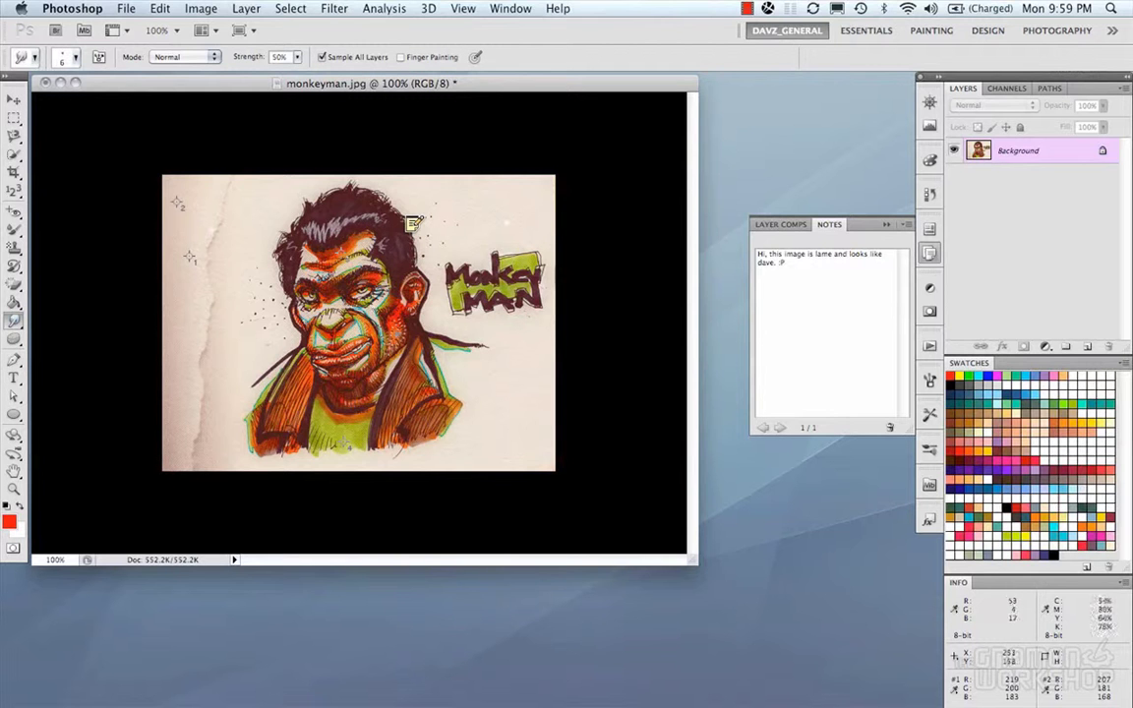
{"action": "left_click_drag", "start_coordinate": [345, 305], "coordinate": [383, 305]}
{"action": "mouse_move", "coordinate": [403, 239]}
{"action": "left_mouse_down"}
{"action": "mouse_move", "coordinate": [423, 295]}
{"action": "mouse_move", "coordinate": [482, 261]}
{"action": "mouse_move", "coordinate": [541, 315]}
{"action": "left_mouse_up"}
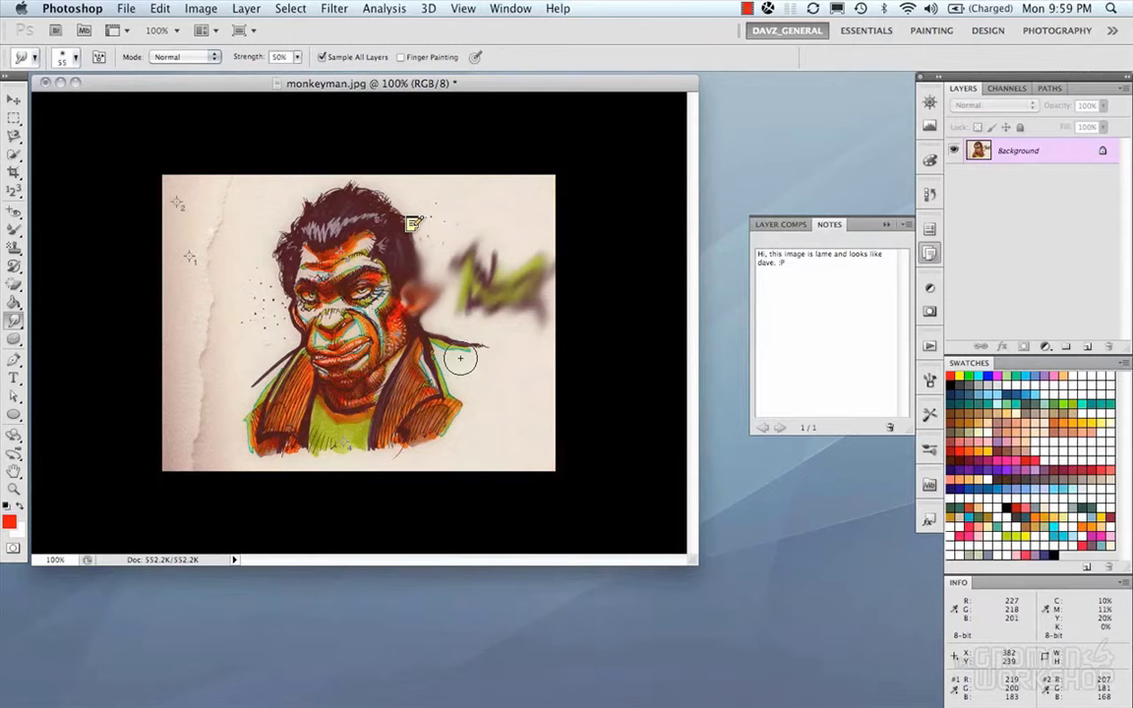
{"action": "left_click_drag", "start_coordinate": [393, 350], "coordinate": [260, 429]}
{"action": "key", "text": "super+alt+z"}
{"action": "key", "text": "super+alt+z"}
{"action": "key", "text": "super+alt+z"}
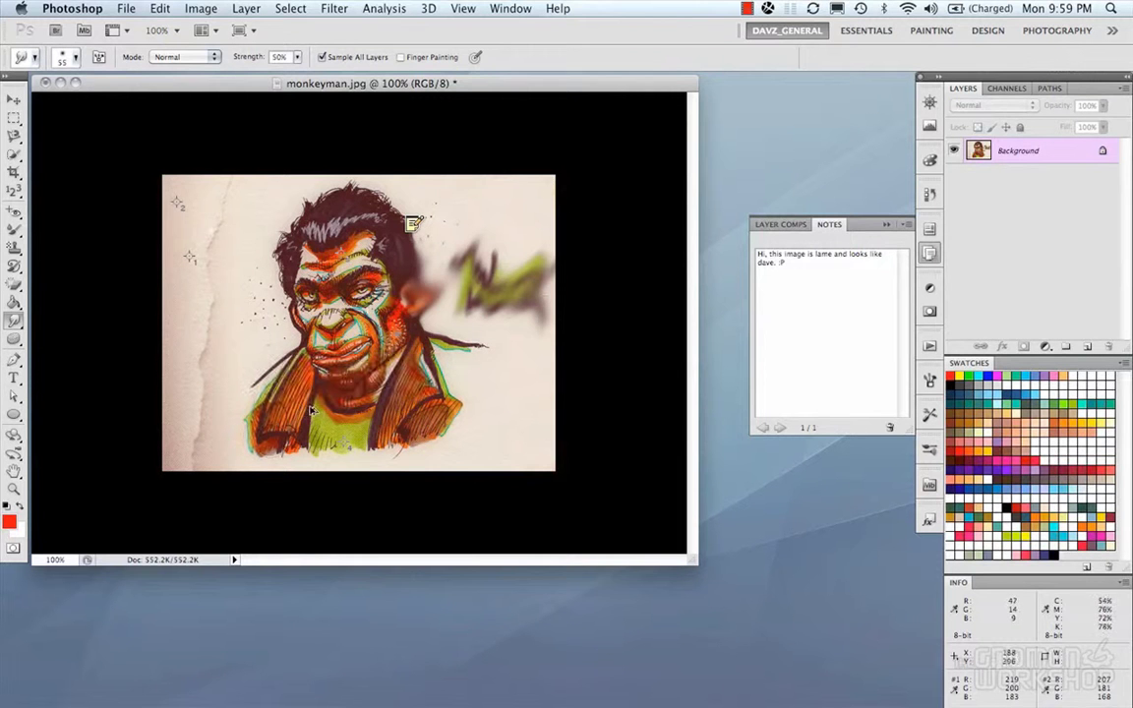
Step: Lighten the hair and the jacket with the Dodge tool at size 106, Midtones range and 50% exposure
{"action": "left_click_drag", "start_coordinate": [19, 340], "coordinate": [59, 308]}
{"action": "mouse_move", "coordinate": [341, 303]}
{"action": "left_mouse_down"}
{"action": "mouse_move", "coordinate": [341, 277]}
{"action": "mouse_move", "coordinate": [359, 297]}
{"action": "mouse_move", "coordinate": [358, 286]}
{"action": "mouse_move", "coordinate": [306, 262]}
{"action": "mouse_move", "coordinate": [323, 263]}
{"action": "mouse_move", "coordinate": [295, 196]}
{"action": "mouse_move", "coordinate": [261, 211]}
{"action": "mouse_move", "coordinate": [315, 197]}
{"action": "mouse_move", "coordinate": [349, 216]}
{"action": "mouse_move", "coordinate": [393, 286]}
{"action": "mouse_move", "coordinate": [362, 356]}
{"action": "mouse_move", "coordinate": [413, 378]}
{"action": "left_mouse_up"}
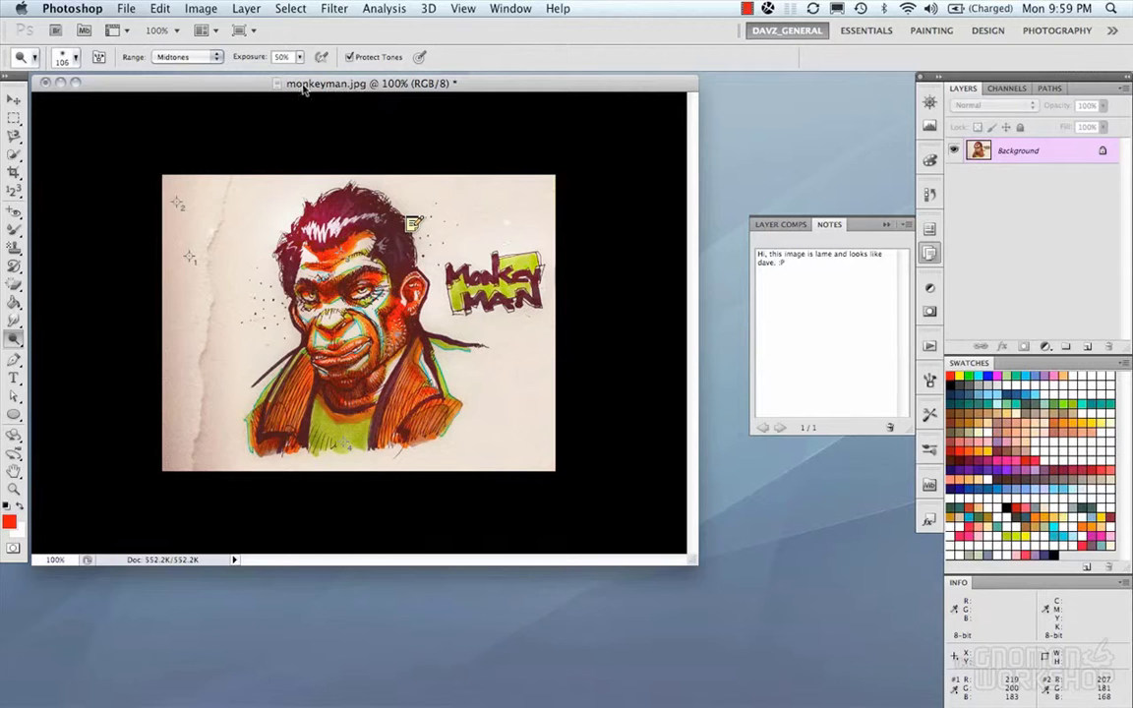
{"action": "left_click", "coordinate": [197, 56]}
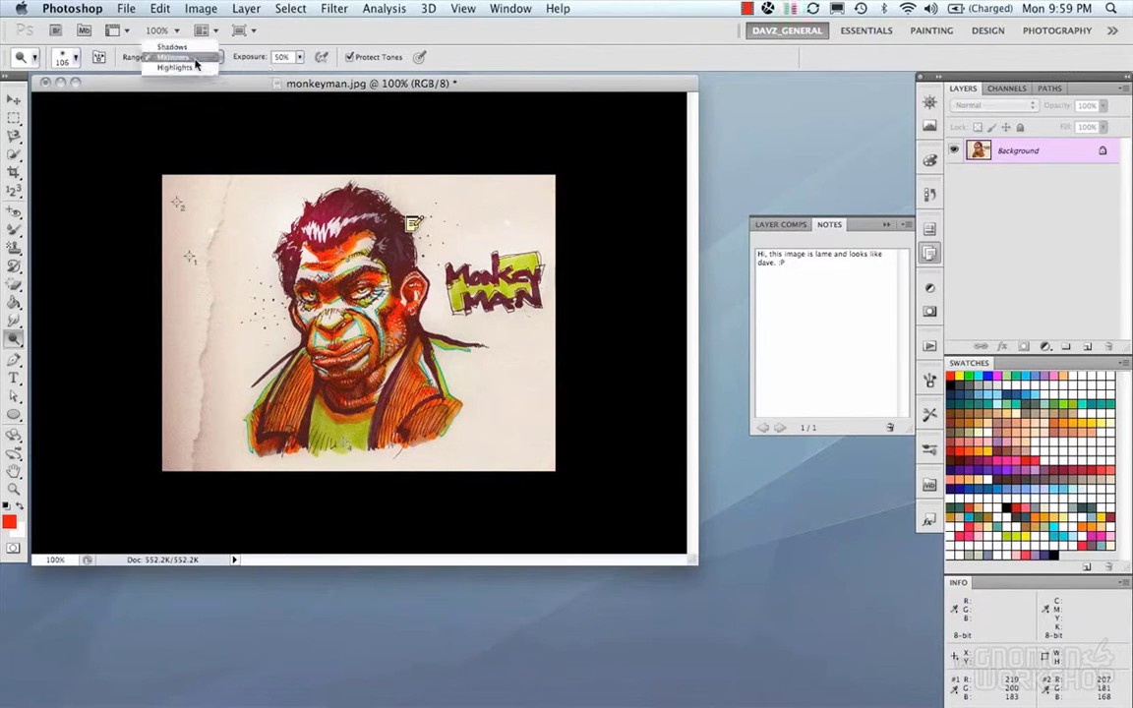
{"action": "left_click", "coordinate": [295, 42]}
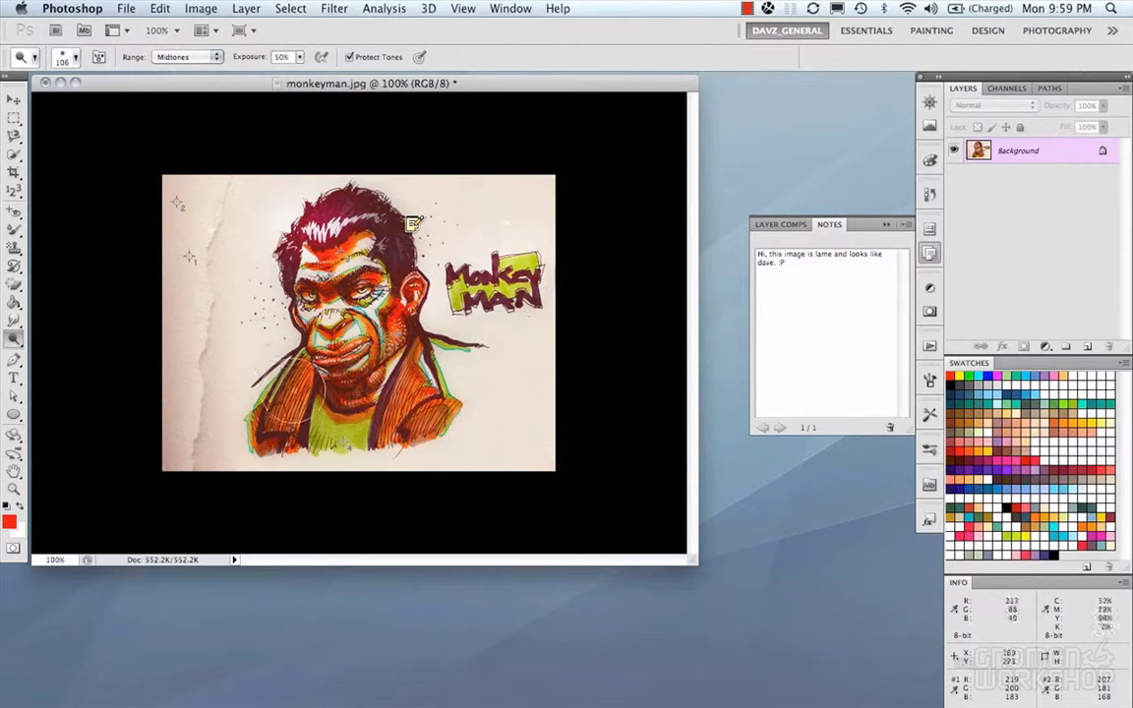
{"action": "left_click_drag", "start_coordinate": [280, 415], "coordinate": [284, 391]}
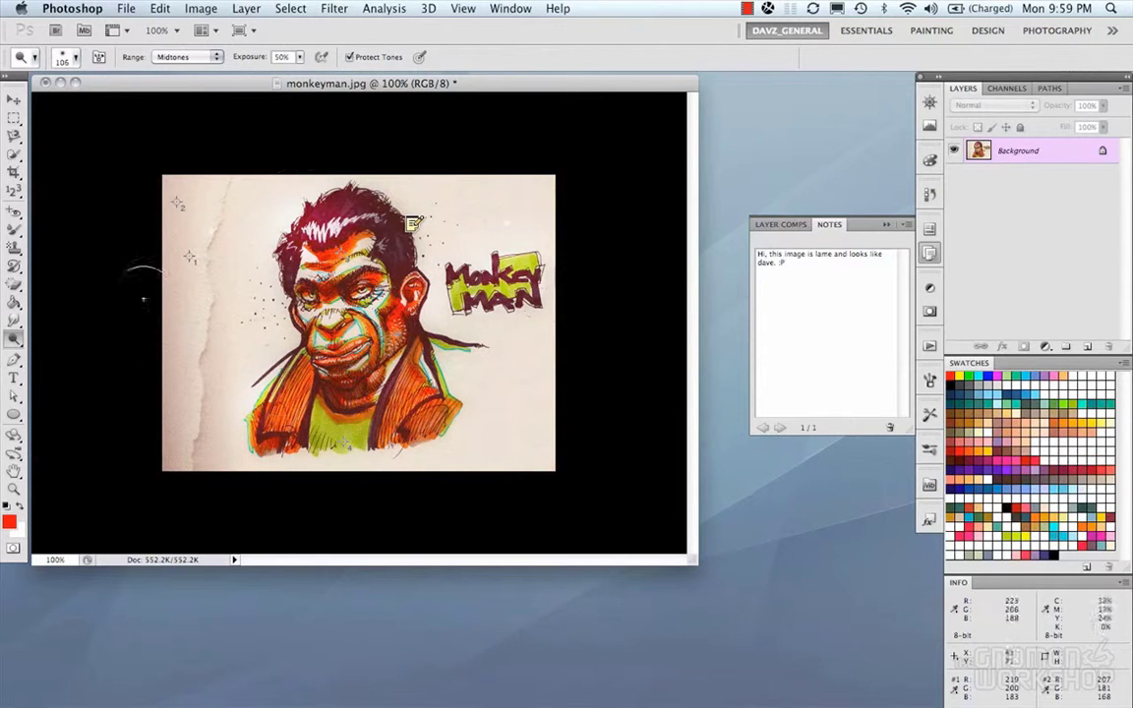
Step: Darken the forehead, ear and neck with the Burn tool at size 65, Midtones range and 50% exposure
{"action": "left_click_drag", "start_coordinate": [14, 340], "coordinate": [59, 348]}
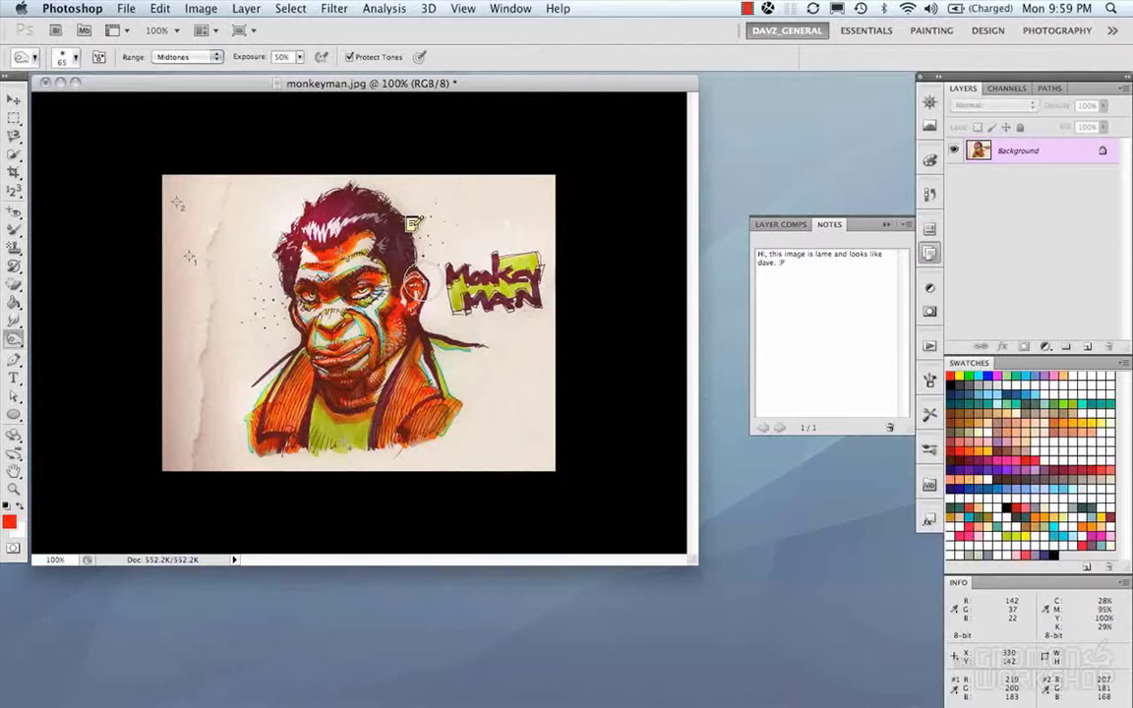
{"action": "mouse_move", "coordinate": [402, 267]}
{"action": "left_mouse_down"}
{"action": "mouse_move", "coordinate": [370, 258]}
{"action": "mouse_move", "coordinate": [368, 267]}
{"action": "mouse_move", "coordinate": [405, 317]}
{"action": "mouse_move", "coordinate": [354, 293]}
{"action": "mouse_move", "coordinate": [329, 359]}
{"action": "mouse_move", "coordinate": [355, 376]}
{"action": "mouse_move", "coordinate": [319, 355]}
{"action": "mouse_move", "coordinate": [357, 299]}
{"action": "mouse_move", "coordinate": [293, 225]}
{"action": "mouse_move", "coordinate": [321, 207]}
{"action": "mouse_move", "coordinate": [316, 226]}
{"action": "mouse_move", "coordinate": [386, 224]}
{"action": "left_mouse_up"}
{"action": "mouse_move", "coordinate": [279, 401]}
{"action": "left_mouse_down"}
{"action": "mouse_move", "coordinate": [258, 386]}
{"action": "mouse_move", "coordinate": [277, 330]}
{"action": "left_mouse_up"}
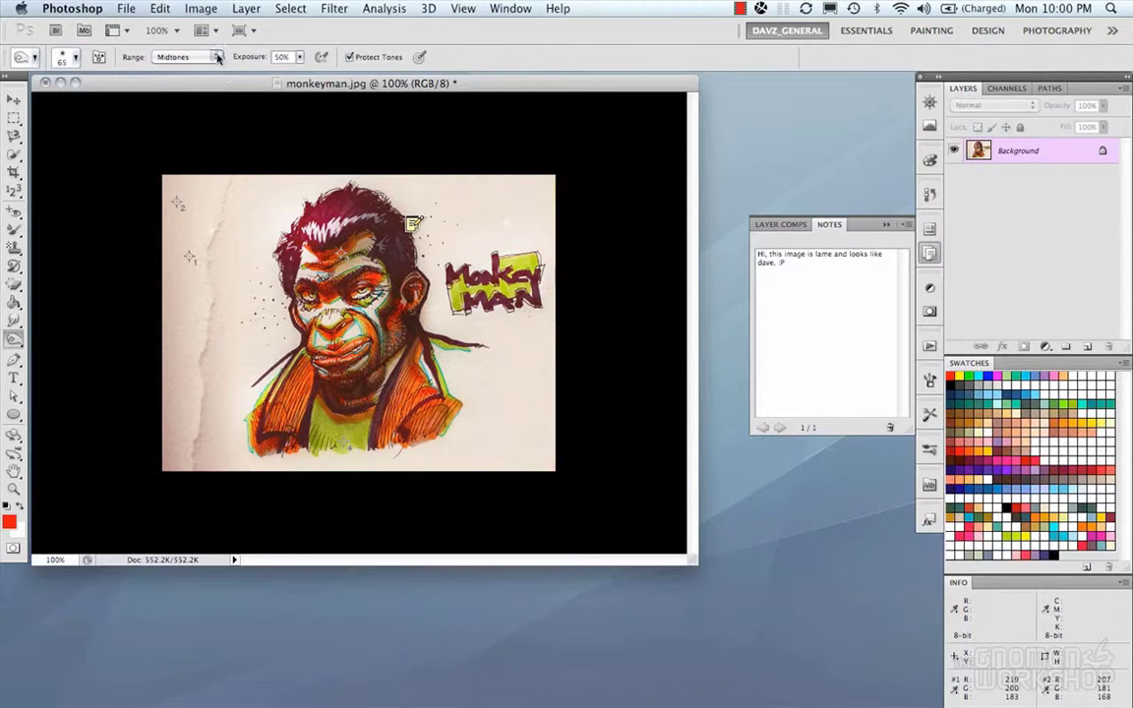
{"action": "left_click", "coordinate": [197, 56]}
{"action": "left_click", "coordinate": [249, 33]}
{"action": "left_click", "coordinate": [219, 59]}
{"action": "left_click", "coordinate": [254, 50]}
Step: Desaturate the green shirt with the Sponge tool at size 71, in Desaturate mode with the flow set to 100%
{"action": "left_click_drag", "start_coordinate": [14, 340], "coordinate": [60, 344]}
{"action": "mouse_move", "coordinate": [331, 320]}
{"action": "left_mouse_down"}
{"action": "mouse_move", "coordinate": [403, 318]}
{"action": "mouse_move", "coordinate": [352, 303]}
{"action": "mouse_move", "coordinate": [370, 325]}
{"action": "mouse_move", "coordinate": [364, 362]}
{"action": "left_mouse_up"}
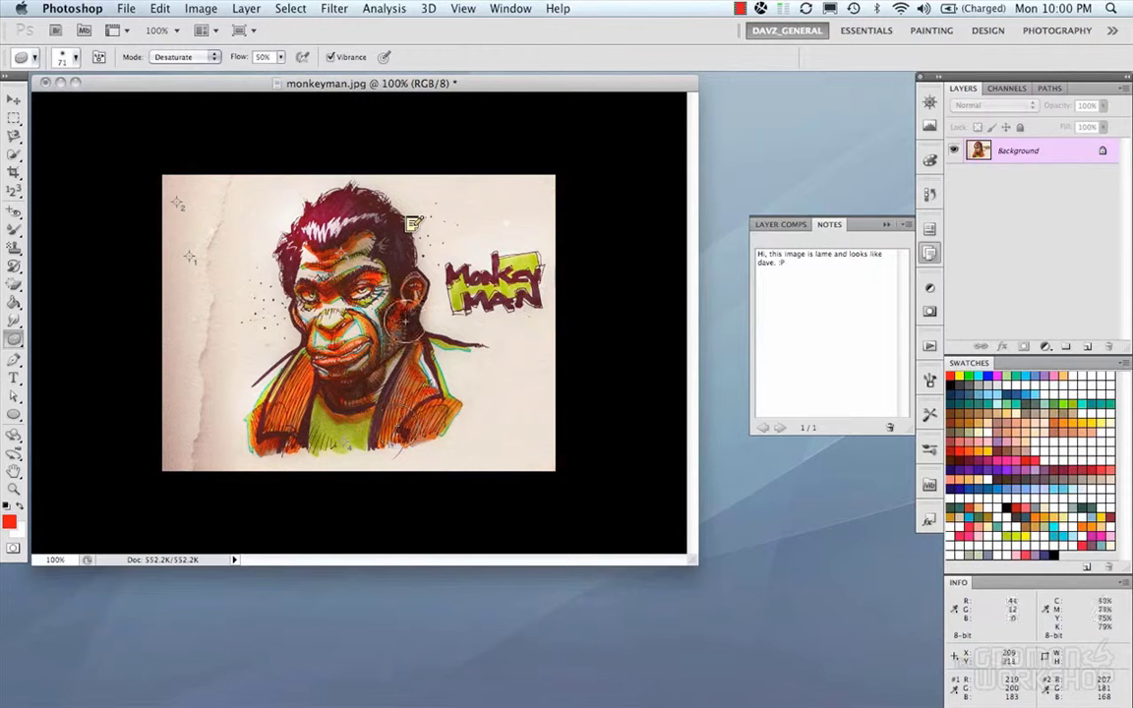
{"action": "left_click", "coordinate": [280, 57]}
{"action": "left_click_drag", "start_coordinate": [288, 76], "coordinate": [325, 76]}
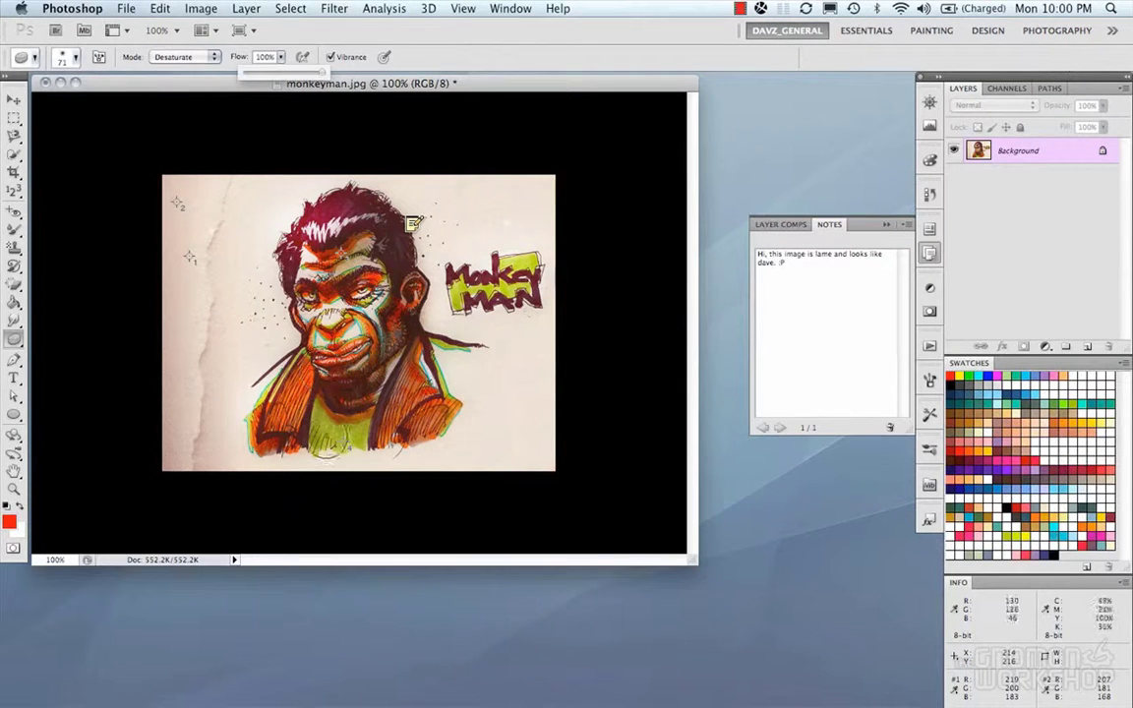
{"action": "mouse_move", "coordinate": [334, 447]}
{"action": "left_mouse_down"}
{"action": "mouse_move", "coordinate": [319, 452]}
{"action": "mouse_move", "coordinate": [340, 444]}
{"action": "mouse_move", "coordinate": [313, 384]}
{"action": "mouse_move", "coordinate": [295, 387]}
{"action": "mouse_move", "coordinate": [356, 424]}
{"action": "mouse_move", "coordinate": [290, 379]}
{"action": "mouse_move", "coordinate": [352, 433]}
{"action": "mouse_move", "coordinate": [280, 372]}
{"action": "mouse_move", "coordinate": [271, 389]}
{"action": "mouse_move", "coordinate": [300, 432]}
{"action": "left_mouse_up"}
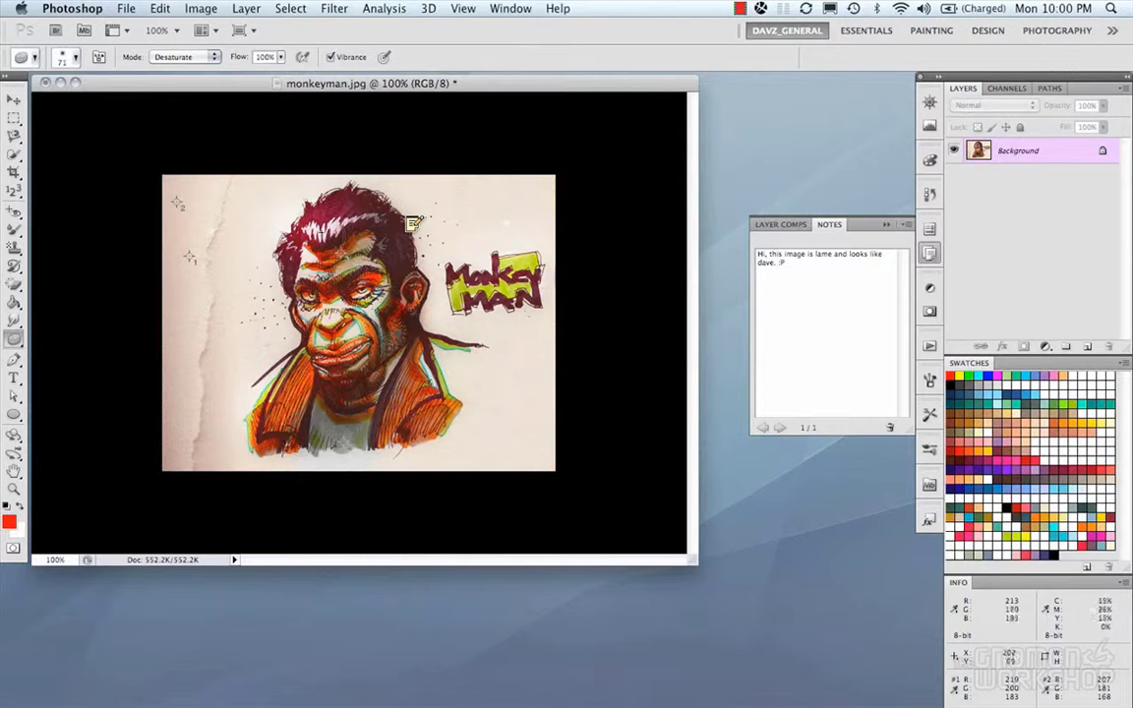
Step: Draw a closed path with the Pen tool on the paper beside the face, and curve its lower segment
{"action": "left_click", "coordinate": [18, 361]}
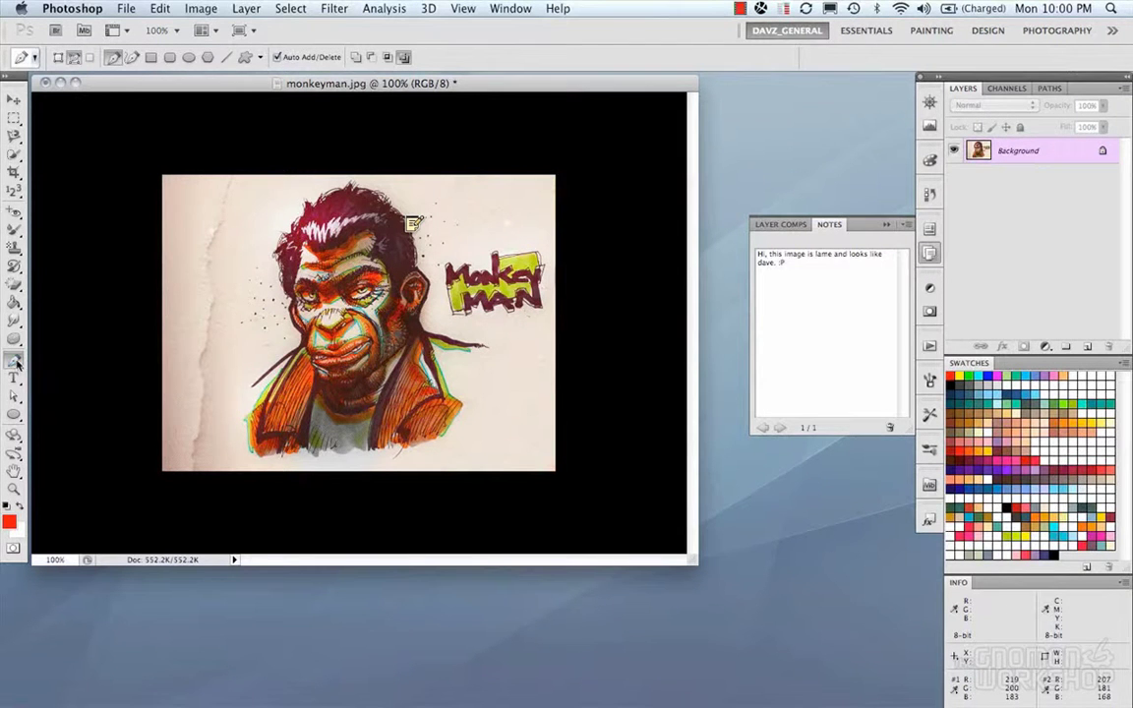
{"action": "left_click", "coordinate": [17, 362]}
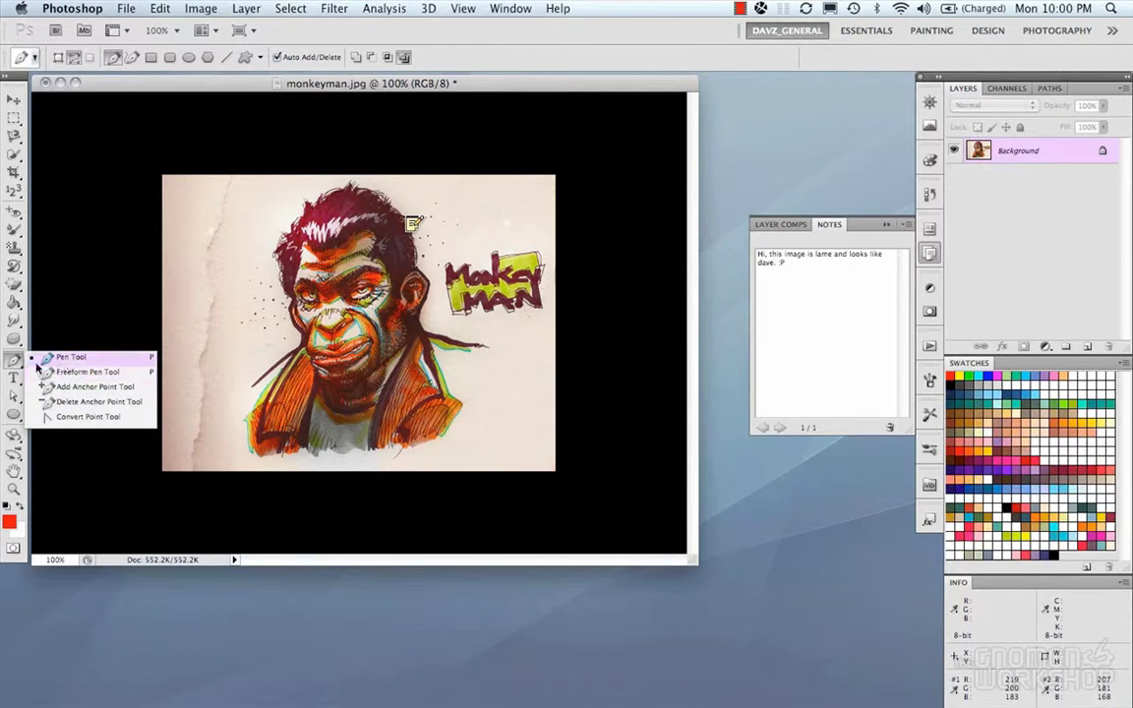
{"action": "left_click", "coordinate": [35, 356]}
{"action": "left_click", "coordinate": [243, 258]}
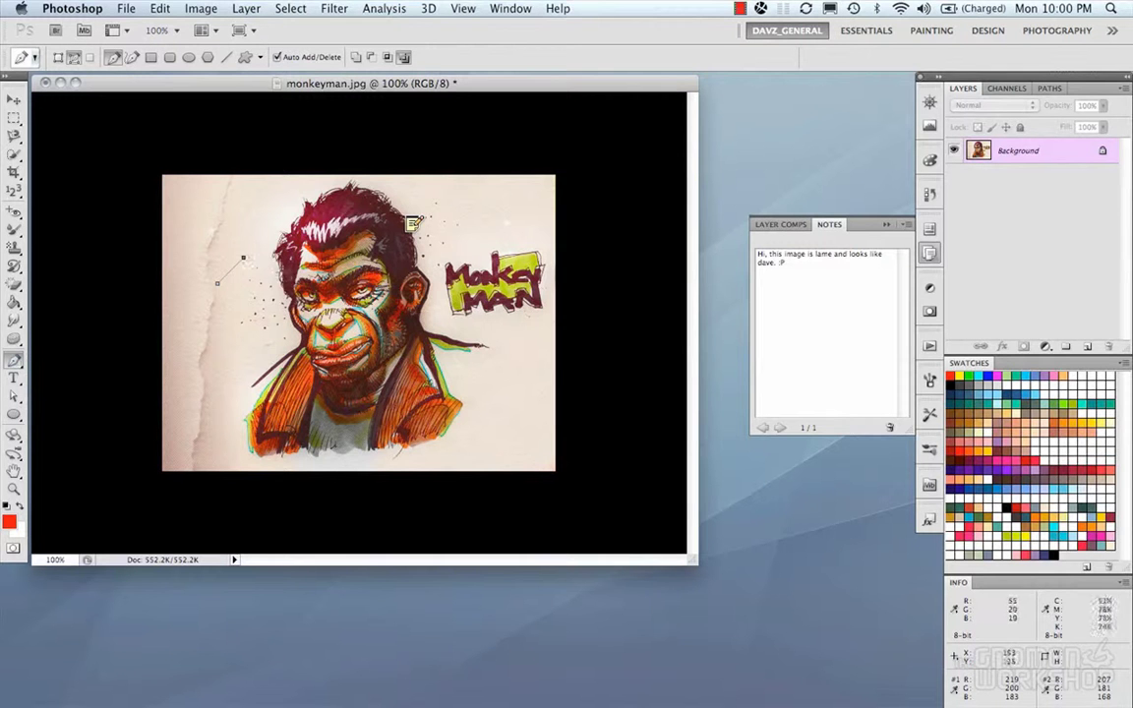
{"action": "left_click", "coordinate": [283, 258]}
{"action": "left_click", "coordinate": [283, 331]}
{"action": "left_click_drag", "start_coordinate": [257, 364], "coordinate": [224, 353]}
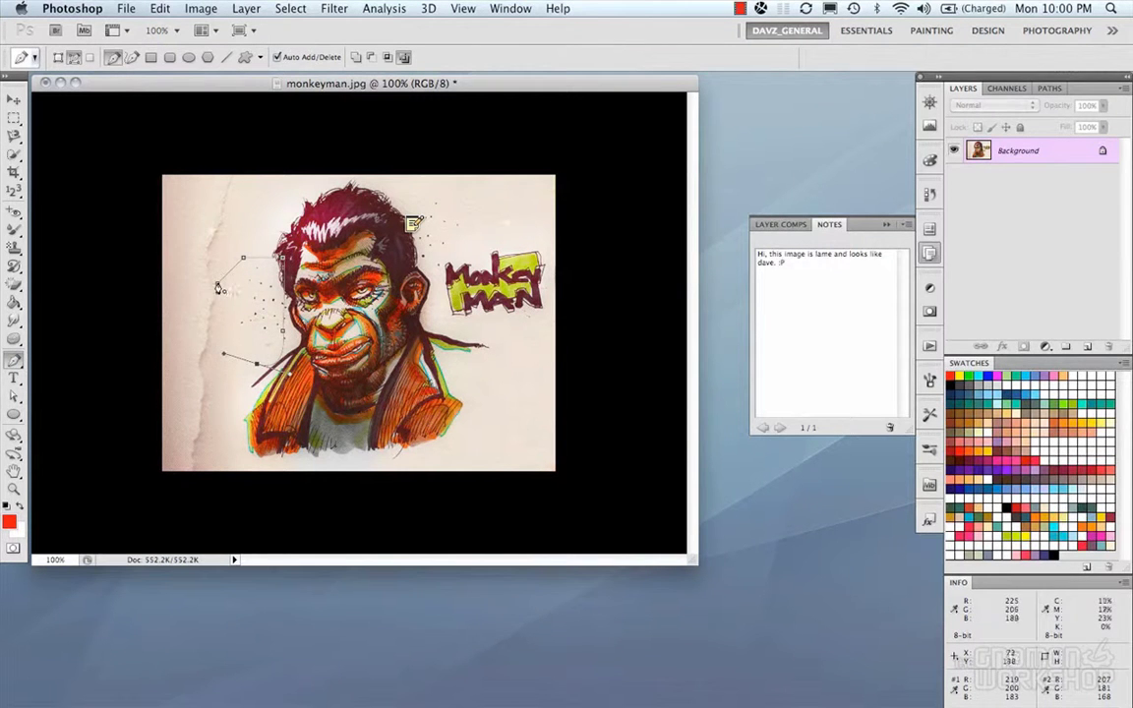
{"action": "left_click", "coordinate": [218, 285]}
{"action": "left_click_drag", "start_coordinate": [245, 354], "coordinate": [220, 341]}
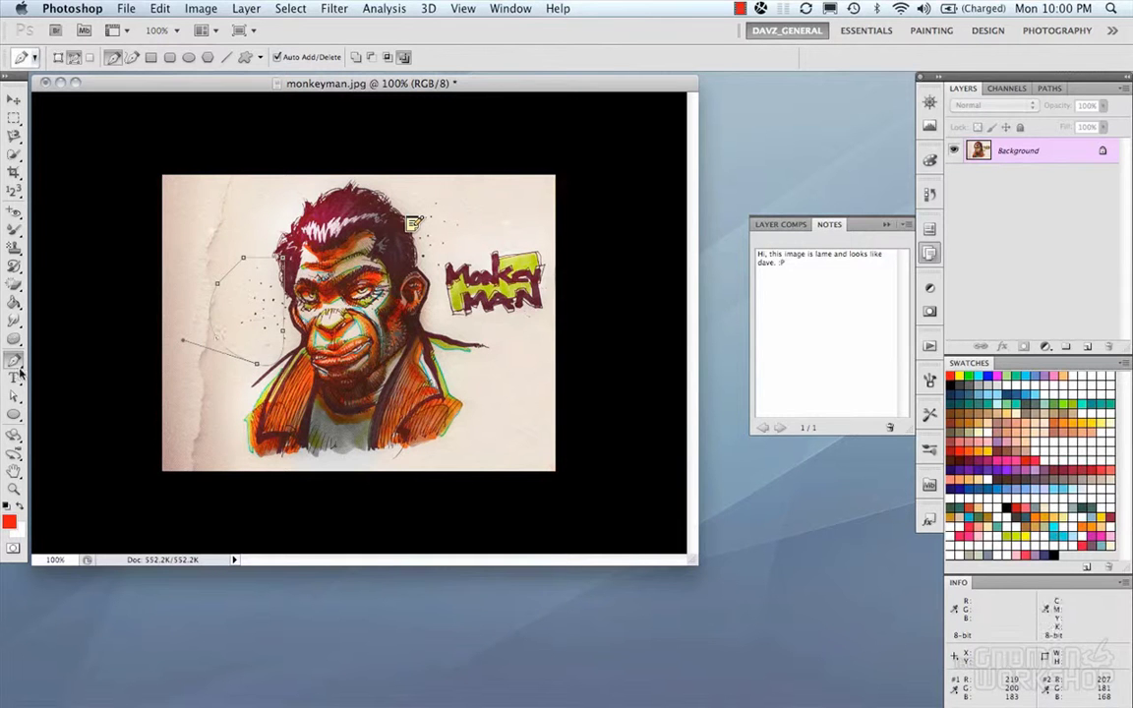
{"action": "left_click", "coordinate": [17, 364]}
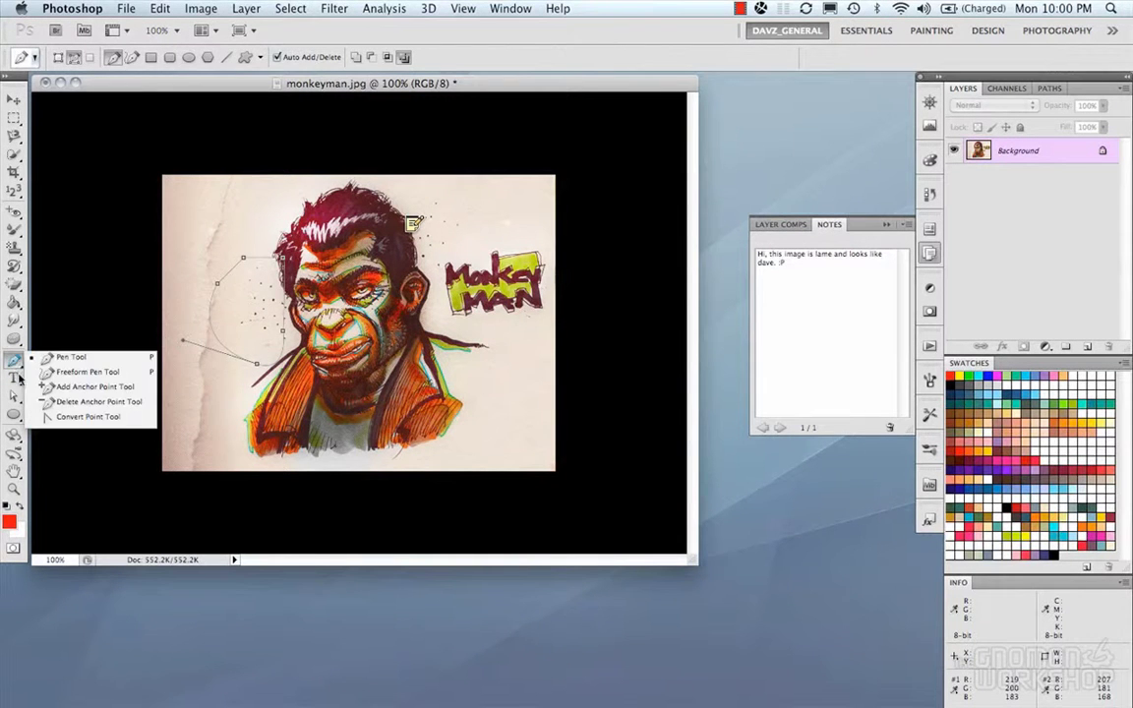
Step: Add the black text "HI!" in Marlboro at 19.01 pt near the paper's upper corner, and move it slightly closer to the hair
{"action": "left_click", "coordinate": [16, 379]}
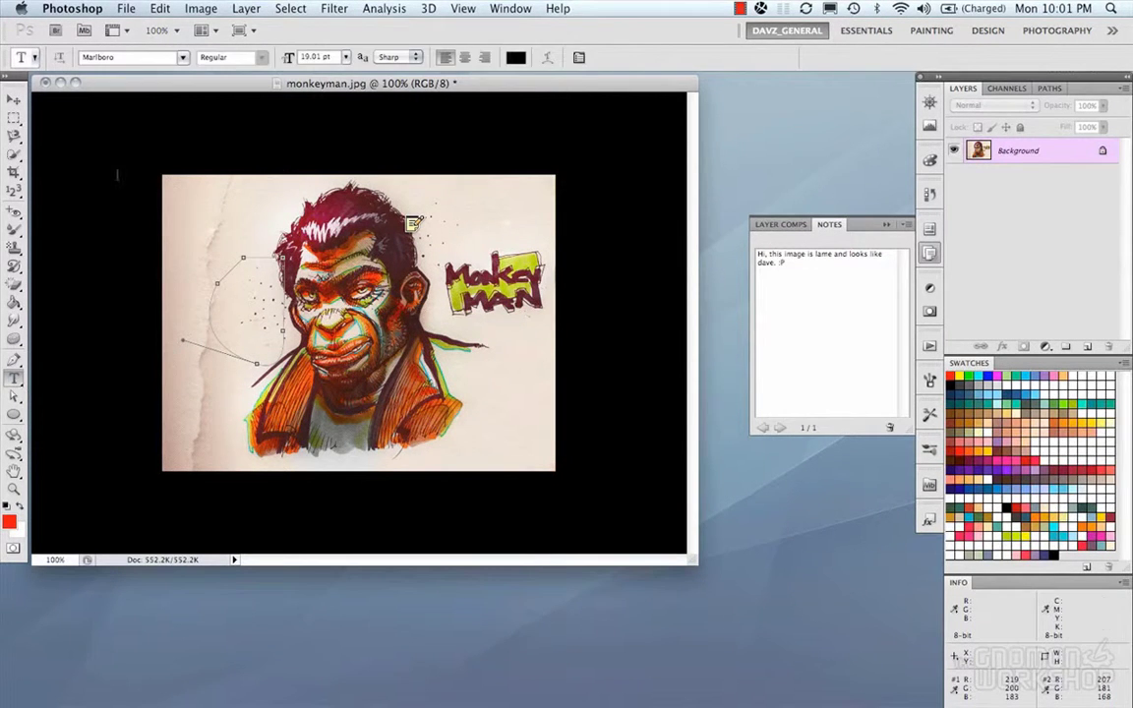
{"action": "left_click", "coordinate": [188, 217]}
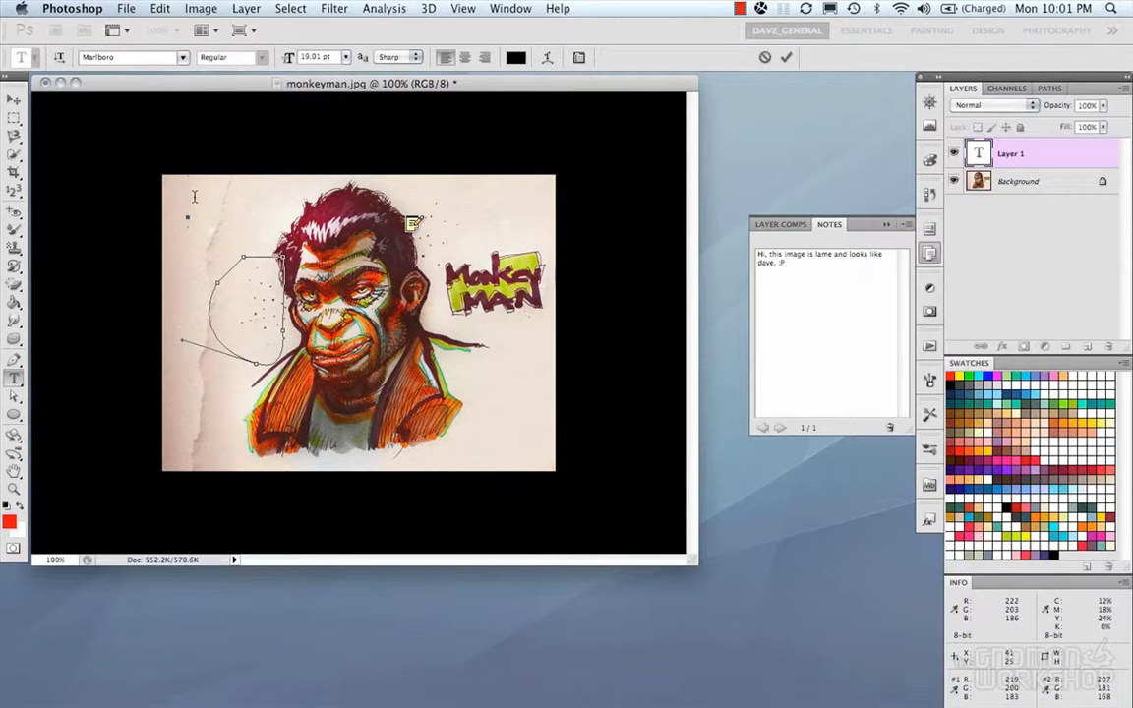
{"action": "type", "text": "HT"}
{"action": "key", "text": "BackSpace"}
{"action": "type", "text": "I!"}
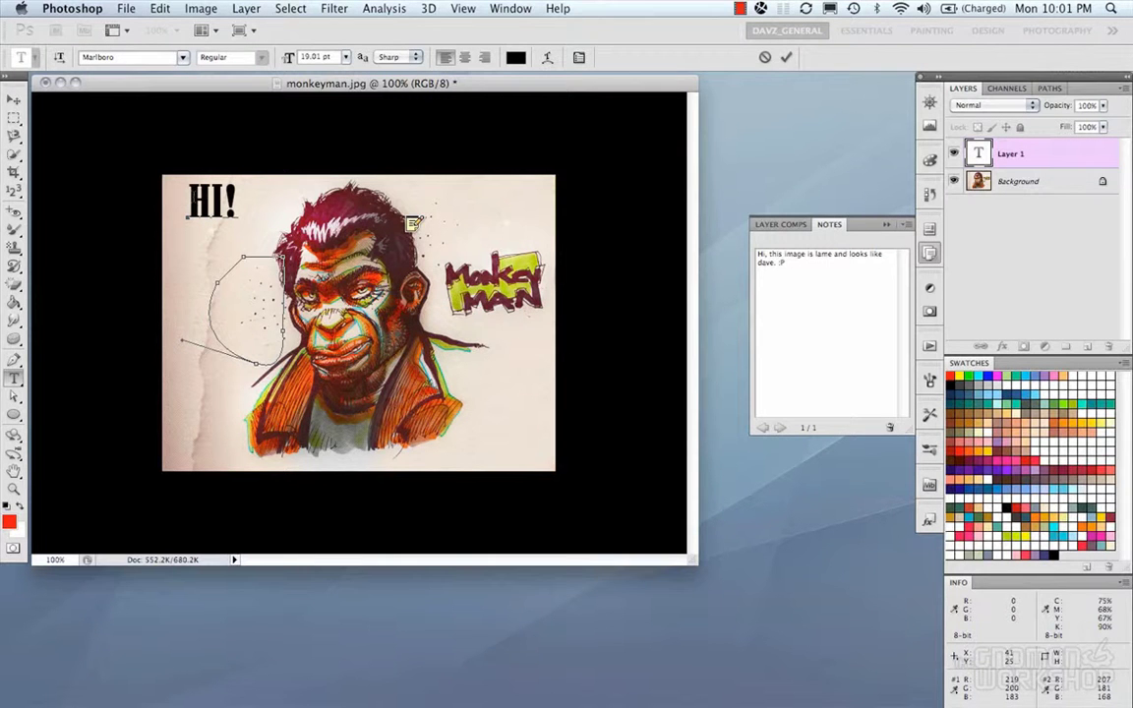
{"action": "left_click", "coordinate": [14, 117]}
{"action": "left_click_drag", "start_coordinate": [215, 211], "coordinate": [230, 233]}
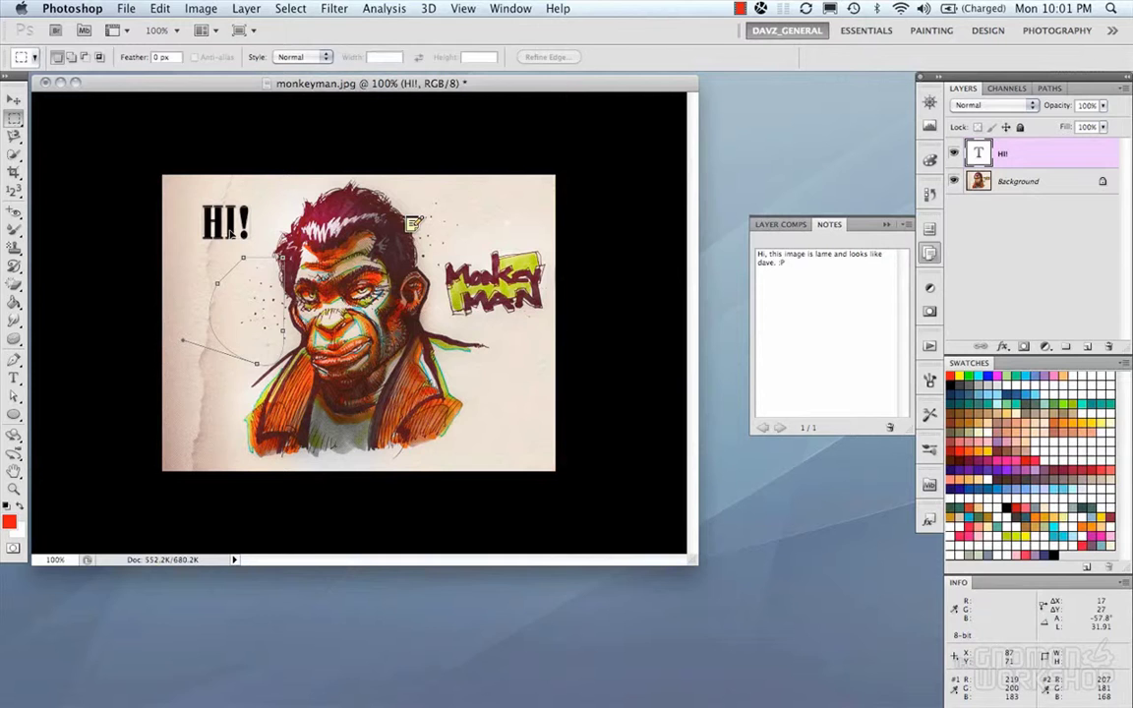
{"action": "left_click_drag", "start_coordinate": [16, 397], "coordinate": [43, 394]}
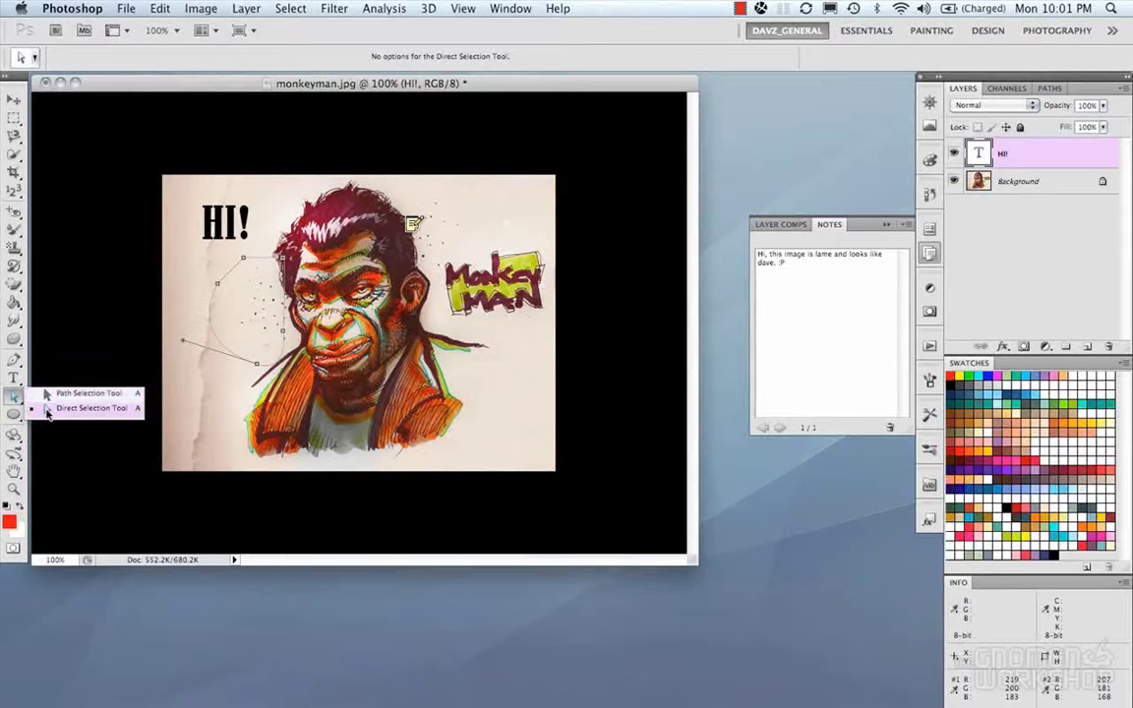
{"action": "left_click", "coordinate": [43, 408]}
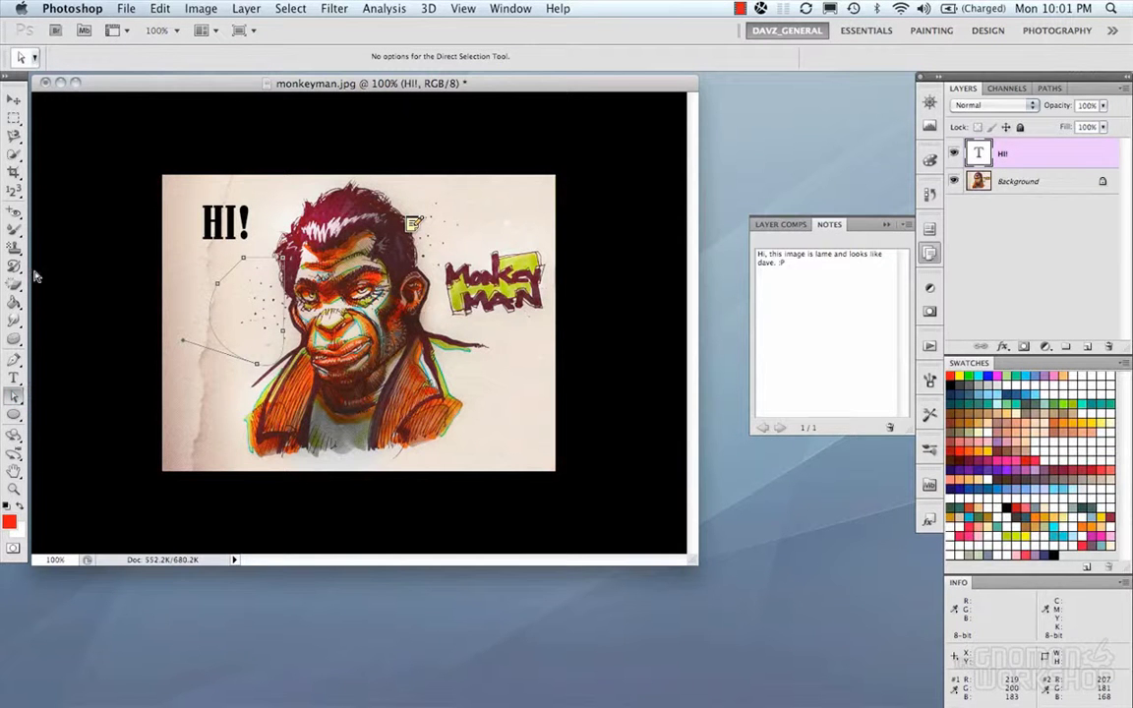
{"action": "left_click", "coordinate": [15, 360]}
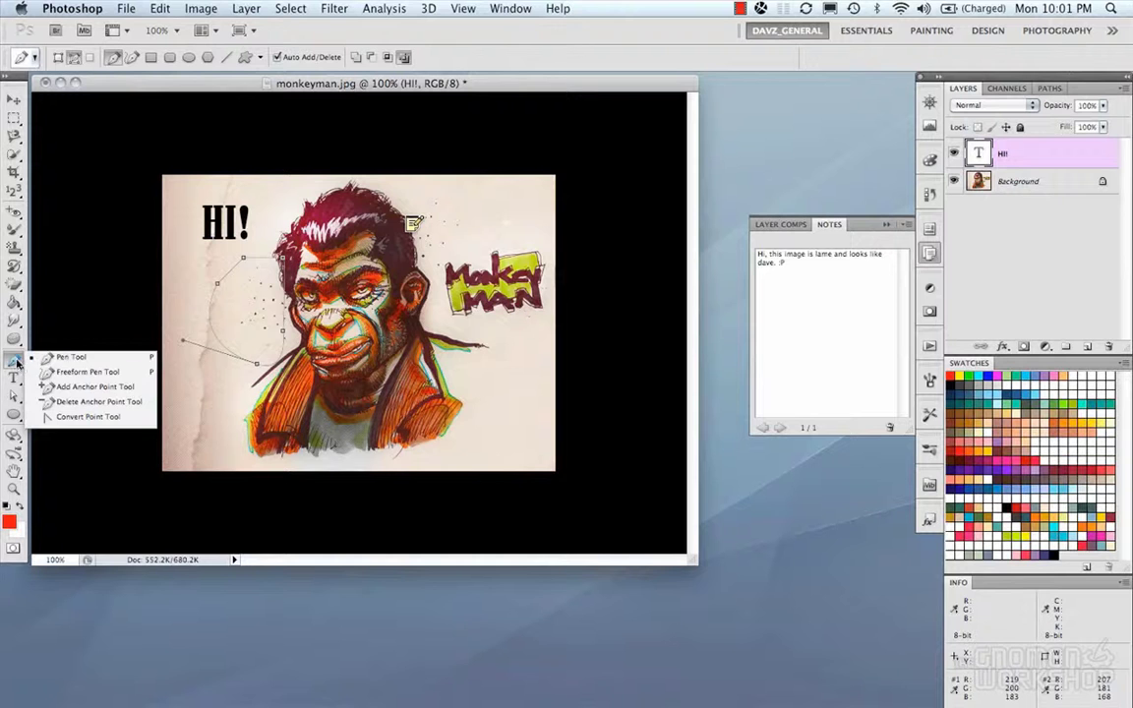
{"action": "left_click", "coordinate": [42, 354]}
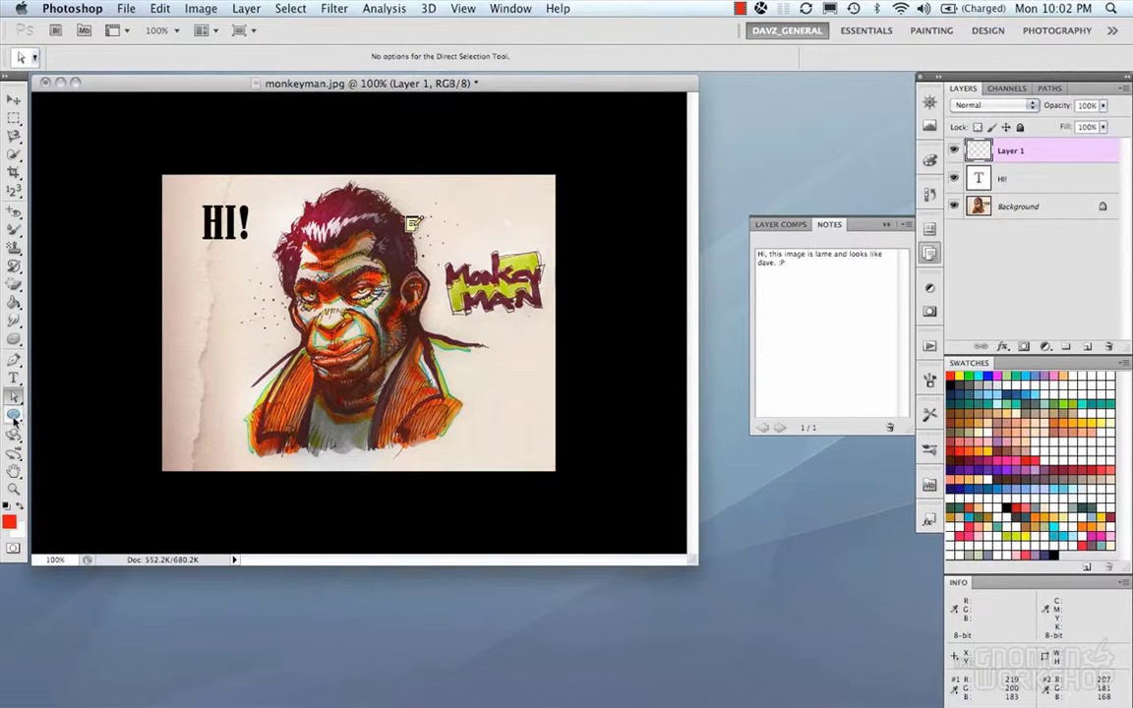
Step: Try drawing a red circle over the Monkey Man lettering with the Ellipse tool, and undo it
{"action": "left_click", "coordinate": [15, 416]}
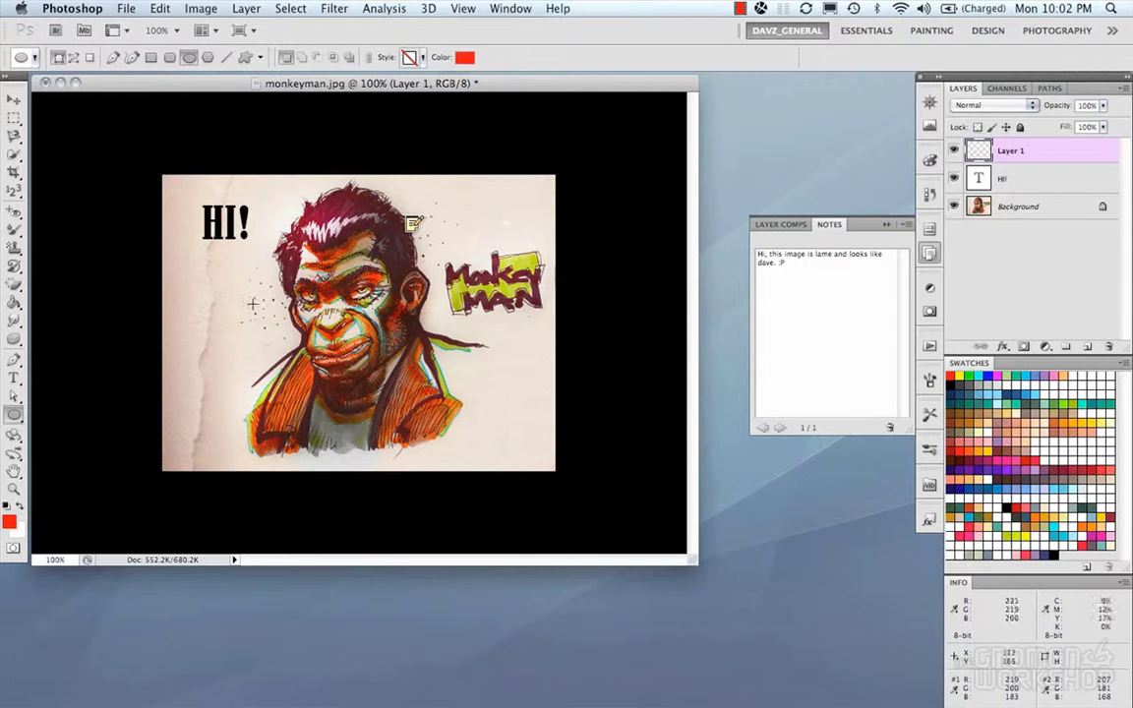
{"action": "left_click_drag", "start_coordinate": [226, 272], "coordinate": [333, 379]}
{"action": "key", "text": "super+z"}
{"action": "left_click_drag", "start_coordinate": [450, 237], "coordinate": [535, 322]}
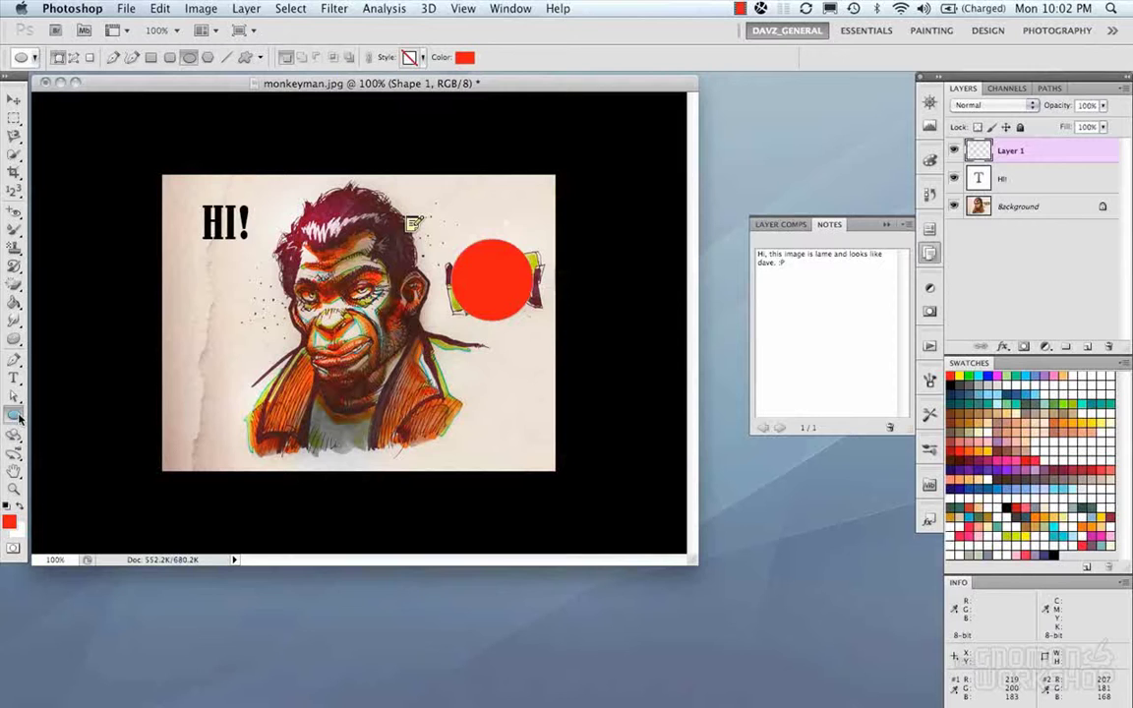
{"action": "key", "text": "super+z"}
{"action": "left_click", "coordinate": [15, 416]}
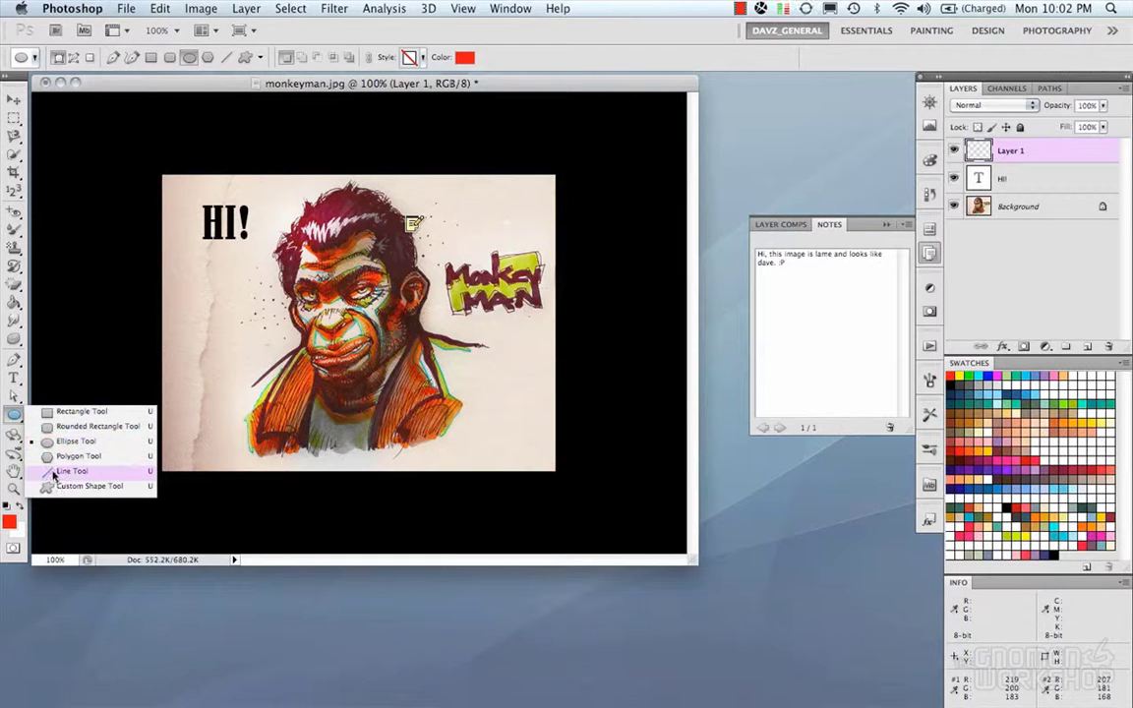
{"action": "left_click", "coordinate": [10, 415]}
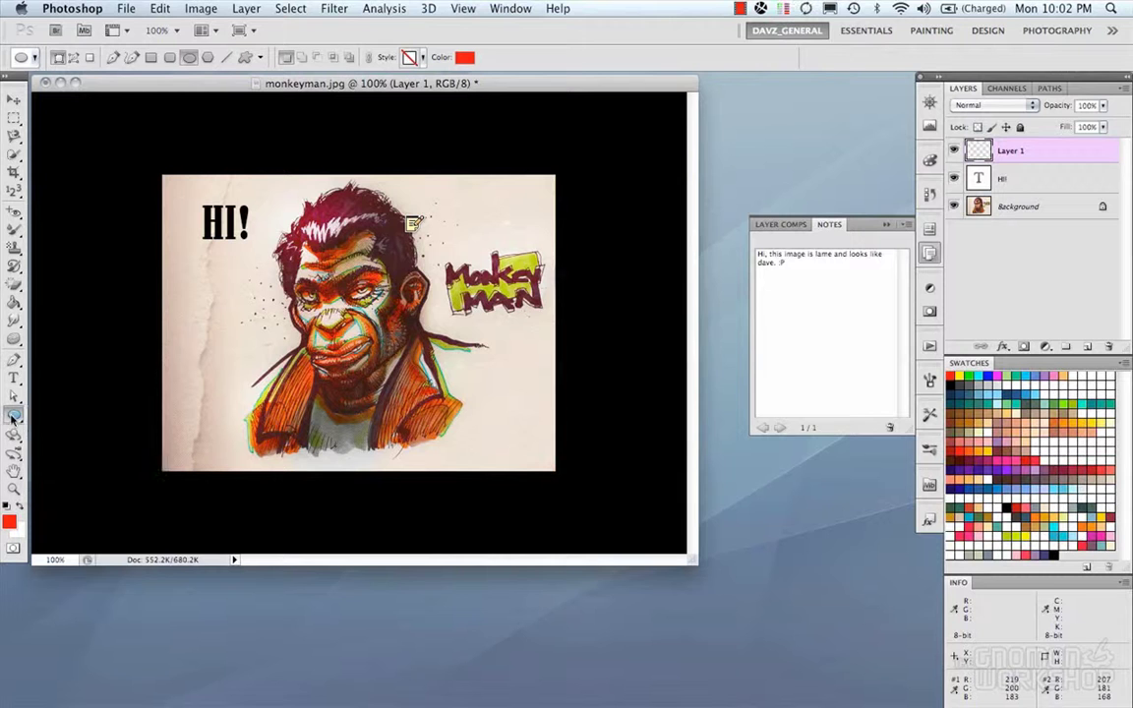
Step: Zoom in to 300% and pan across the enlarged face with the Hand tool
{"action": "left_click", "coordinate": [14, 470]}
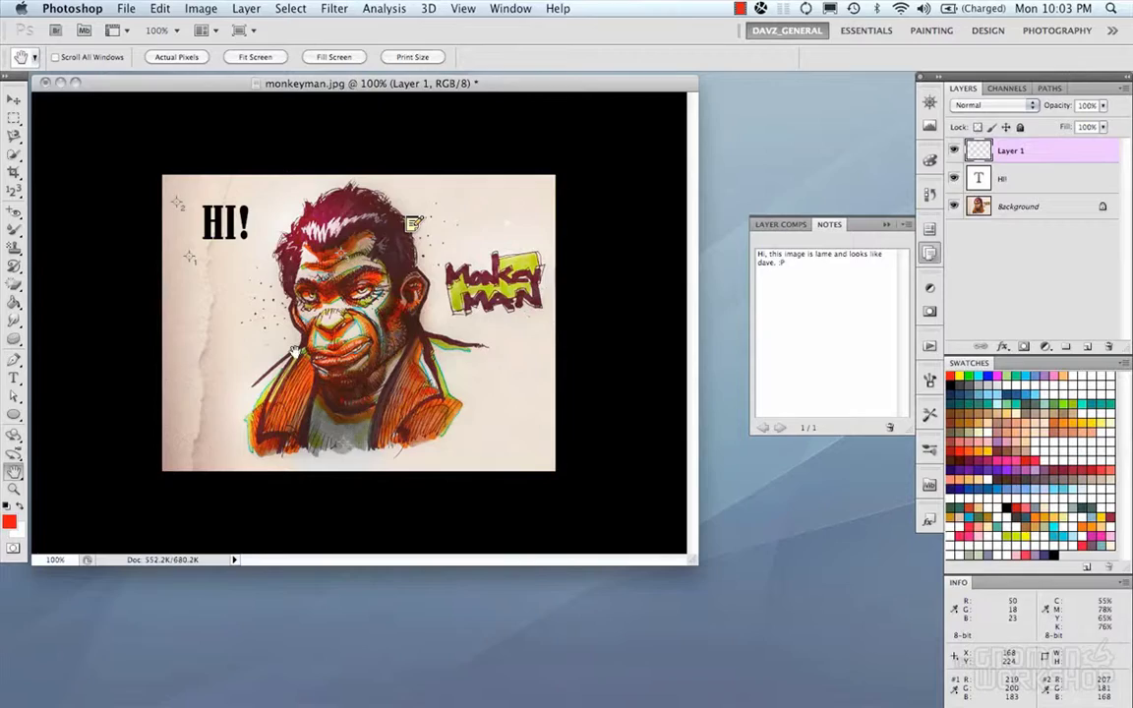
{"action": "key", "text": "super+plus"}
{"action": "key", "text": "super+plus"}
{"action": "left_click_drag", "start_coordinate": [284, 375], "coordinate": [335, 271]}
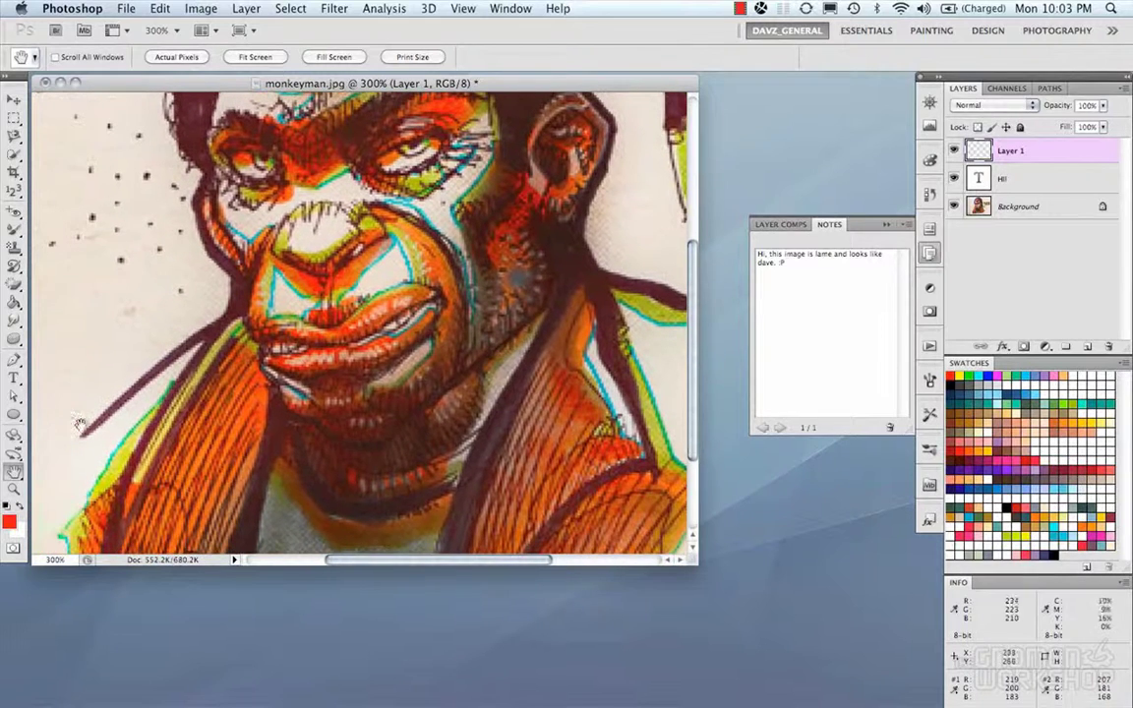
Step: Rotate the canvas to -30° with the Rotate View tool, and reset the view
{"action": "left_click", "coordinate": [14, 472]}
{"action": "left_click", "coordinate": [79, 484]}
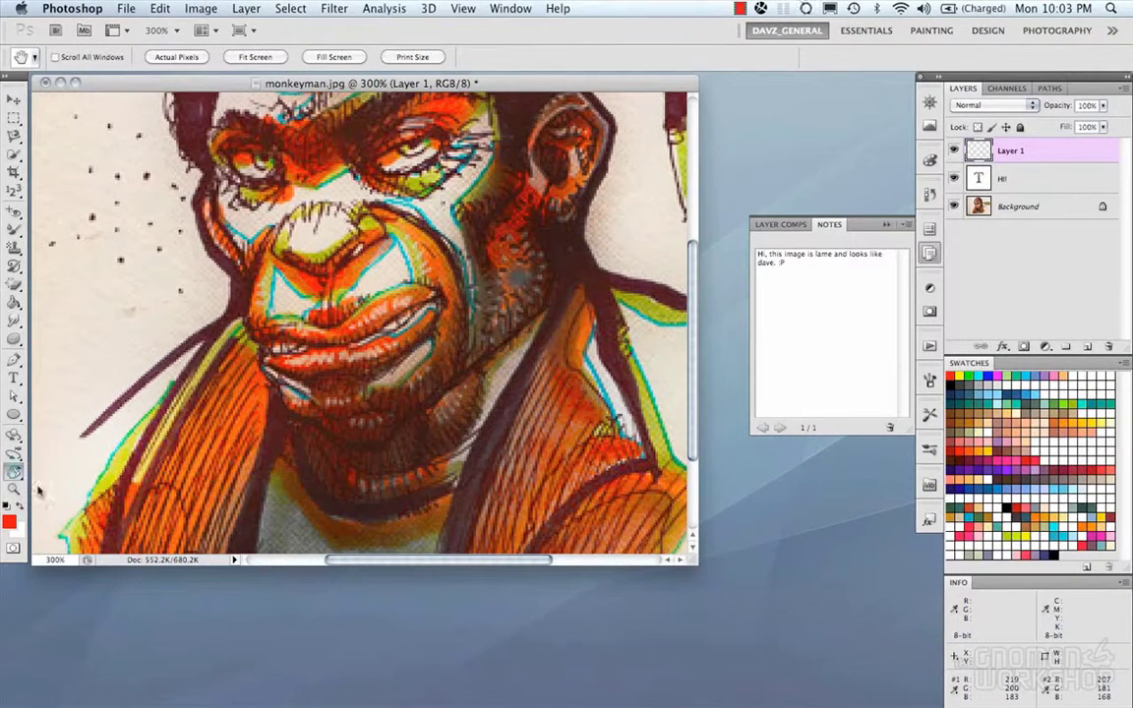
{"action": "mouse_move", "coordinate": [344, 324]}
{"action": "left_mouse_down"}
{"action": "mouse_move", "coordinate": [354, 339]}
{"action": "mouse_move", "coordinate": [337, 328]}
{"action": "left_mouse_up"}
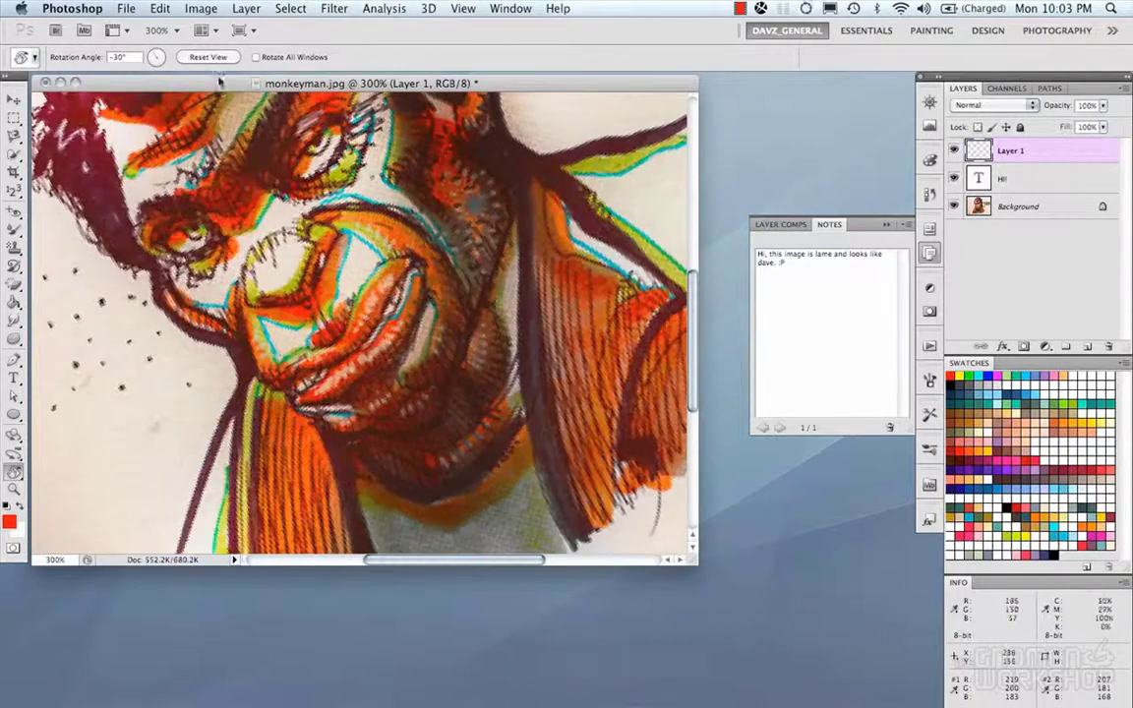
{"action": "left_click", "coordinate": [207, 56]}
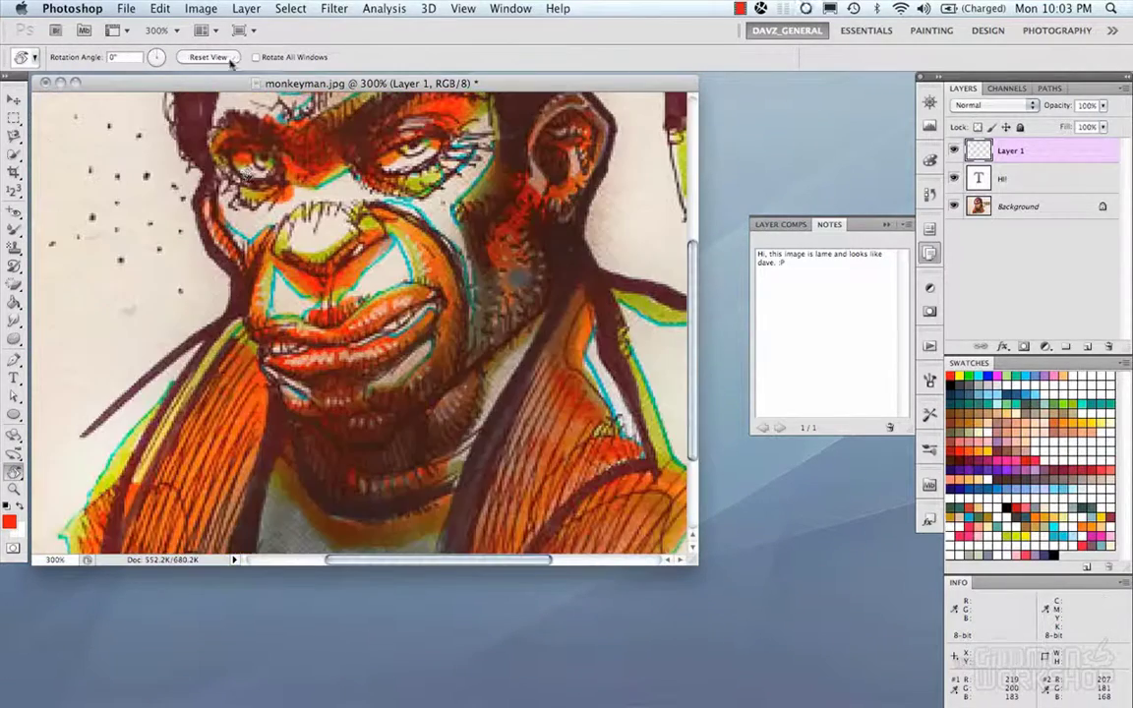
Step: Change the magnification with the Zoom tool, and fit the whole image in the window
{"action": "left_click", "coordinate": [13, 489]}
{"action": "left_click_drag", "start_coordinate": [413, 383], "coordinate": [238, 273]}
{"action": "key", "text": "super+0"}
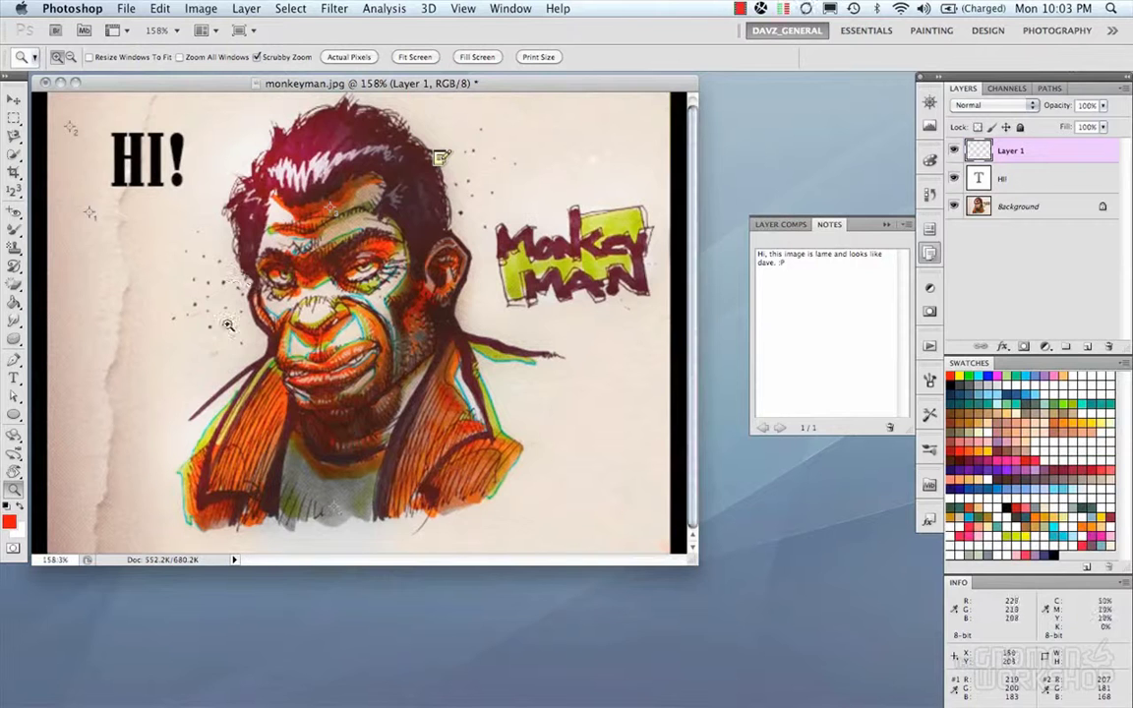
Step: Reset the colors to default black and white, and turn a painted Quick Mask over the HI! text and hair into a selection
{"action": "left_click", "coordinate": [15, 523]}
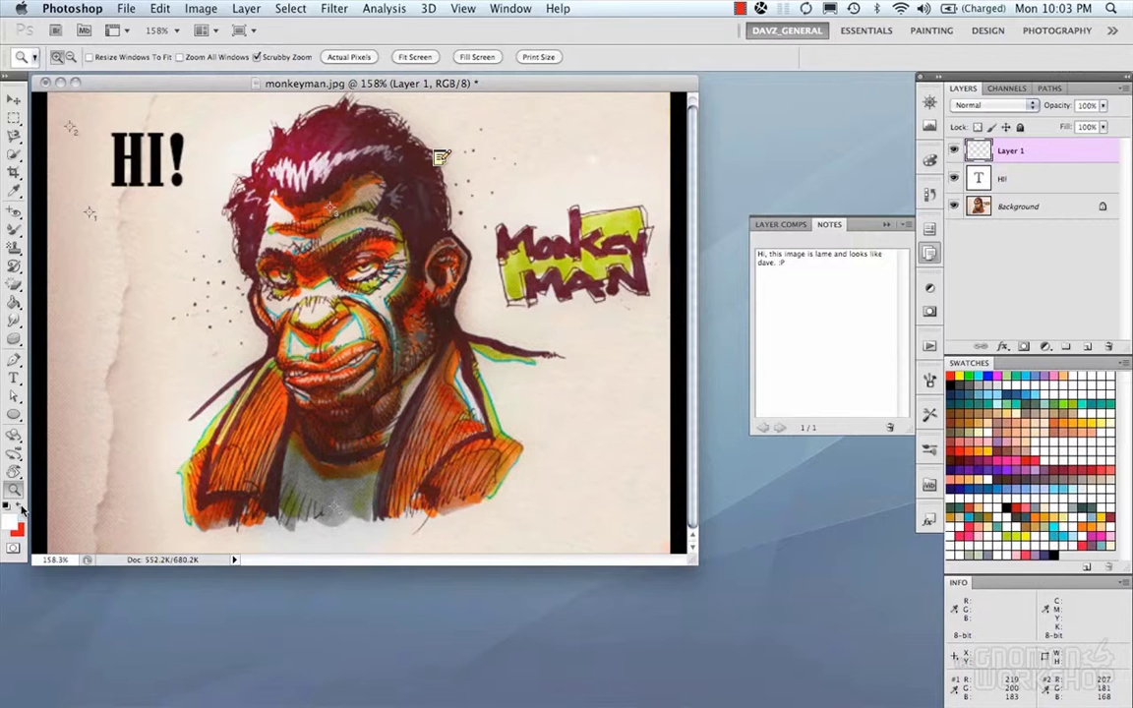
{"action": "left_click", "coordinate": [6, 506]}
{"action": "left_click", "coordinate": [14, 549]}
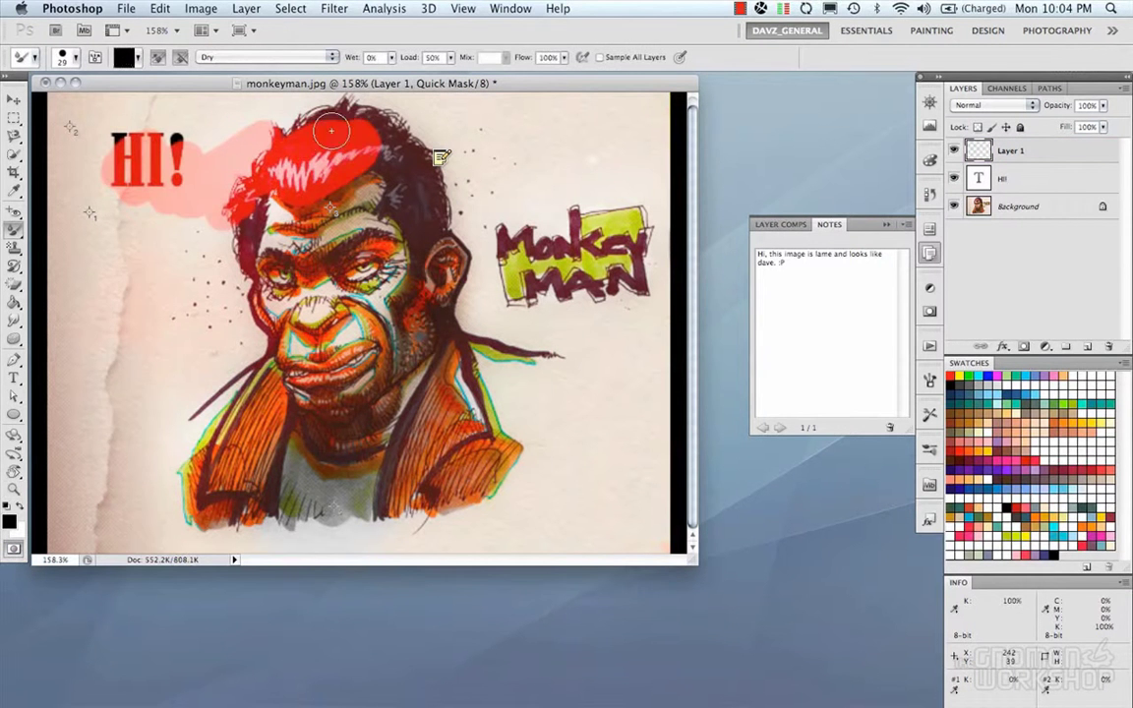
{"action": "mouse_move", "coordinate": [286, 113]}
{"action": "left_mouse_down"}
{"action": "mouse_move", "coordinate": [369, 143]}
{"action": "mouse_move", "coordinate": [423, 200]}
{"action": "left_mouse_up"}
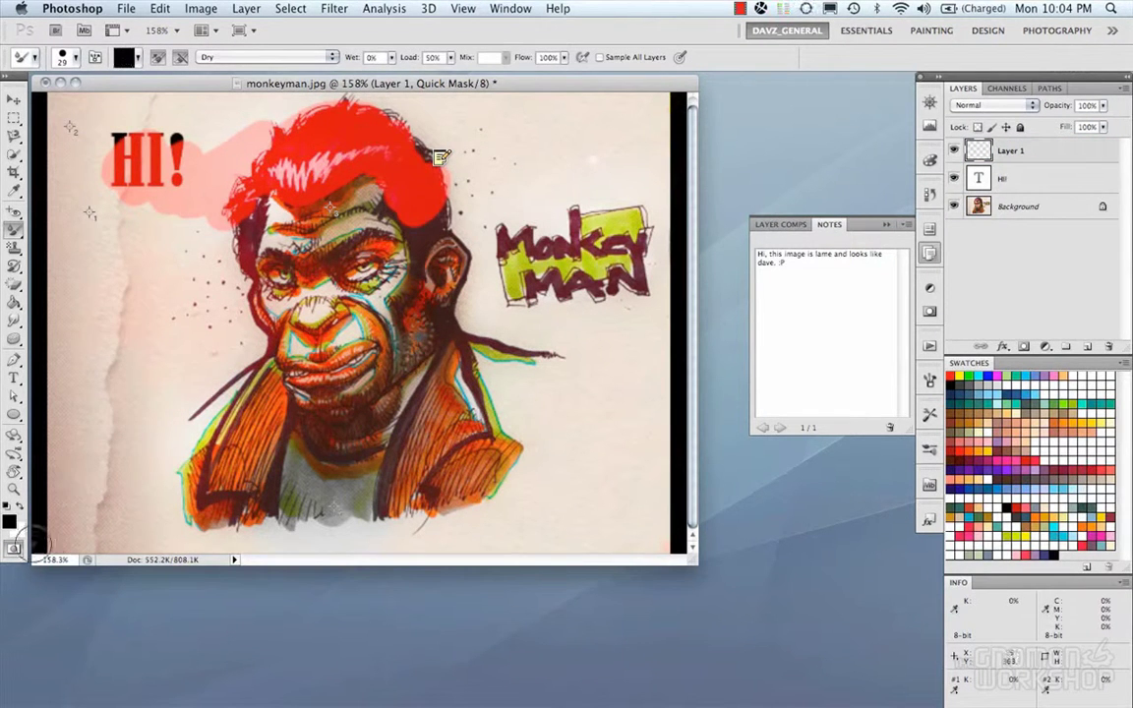
{"action": "left_click", "coordinate": [14, 549]}
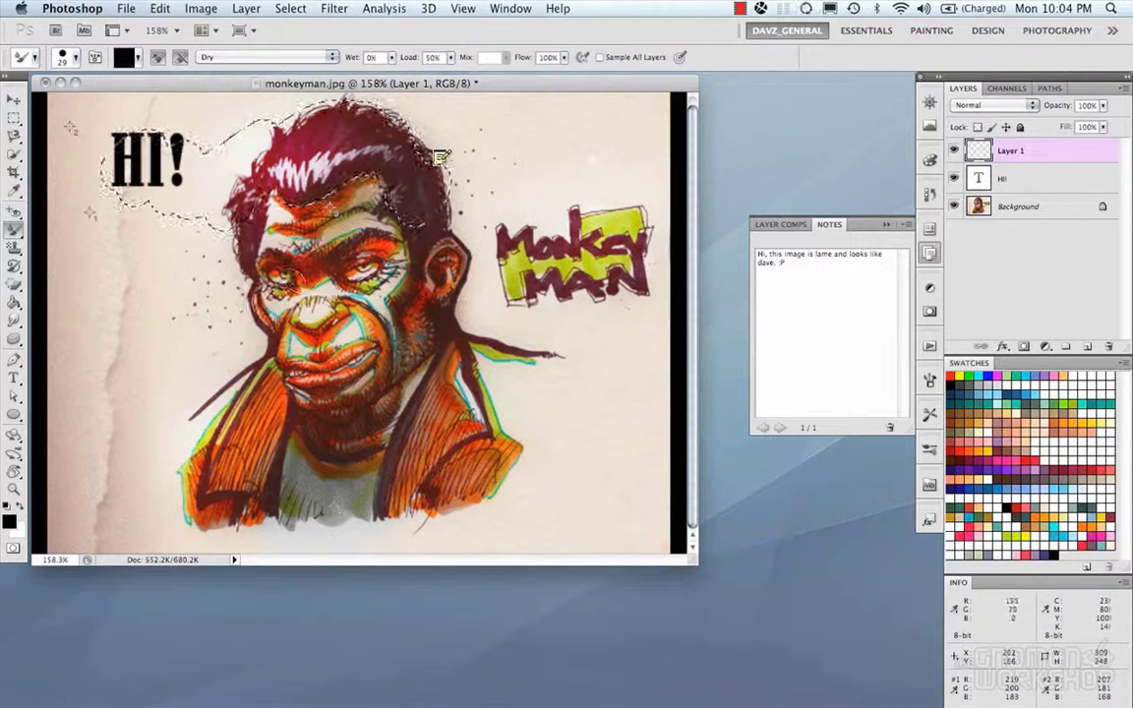
Step: Switch to a soft brush of size 100, and clear the selection around the text and hair
{"action": "right_click", "coordinate": [310, 212]}
{"action": "double_click", "coordinate": [449, 302]}
{"action": "left_click_drag", "start_coordinate": [224, 258], "coordinate": [236, 295]}
{"action": "key", "text": "super+d"}
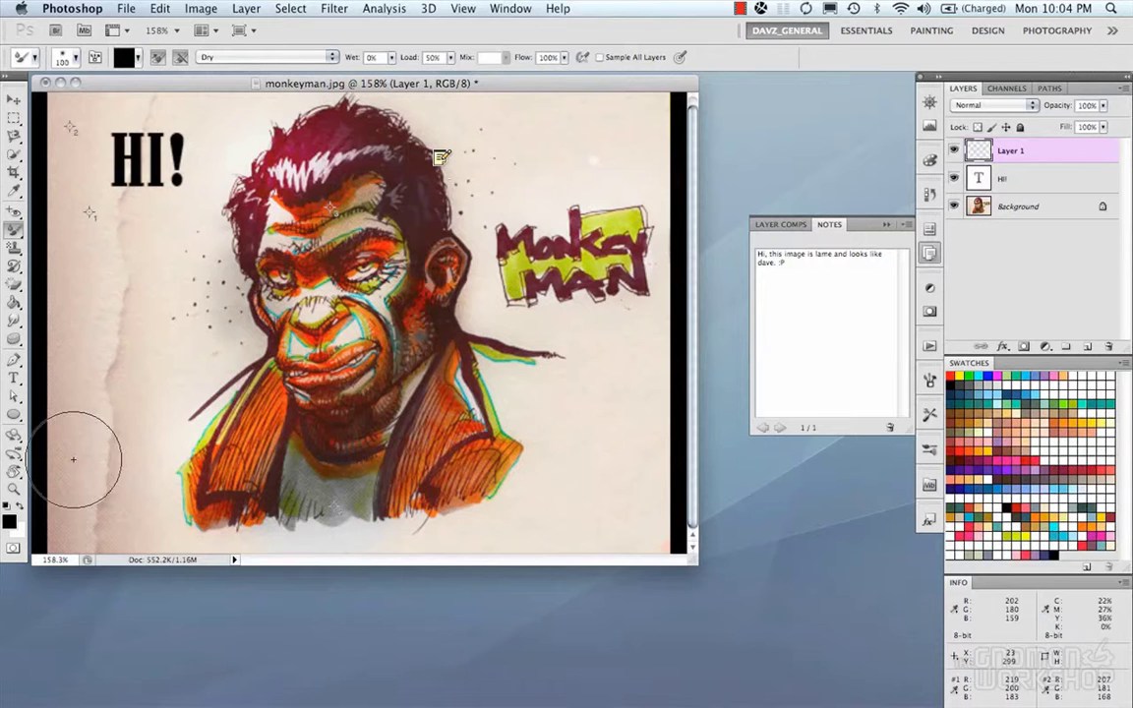
Step: Paint a soft Quick Mask over the nose, eye and cheek area, and convert it into a selection
{"action": "left_click", "coordinate": [14, 549]}
{"action": "left_click_drag", "start_coordinate": [270, 257], "coordinate": [232, 339]}
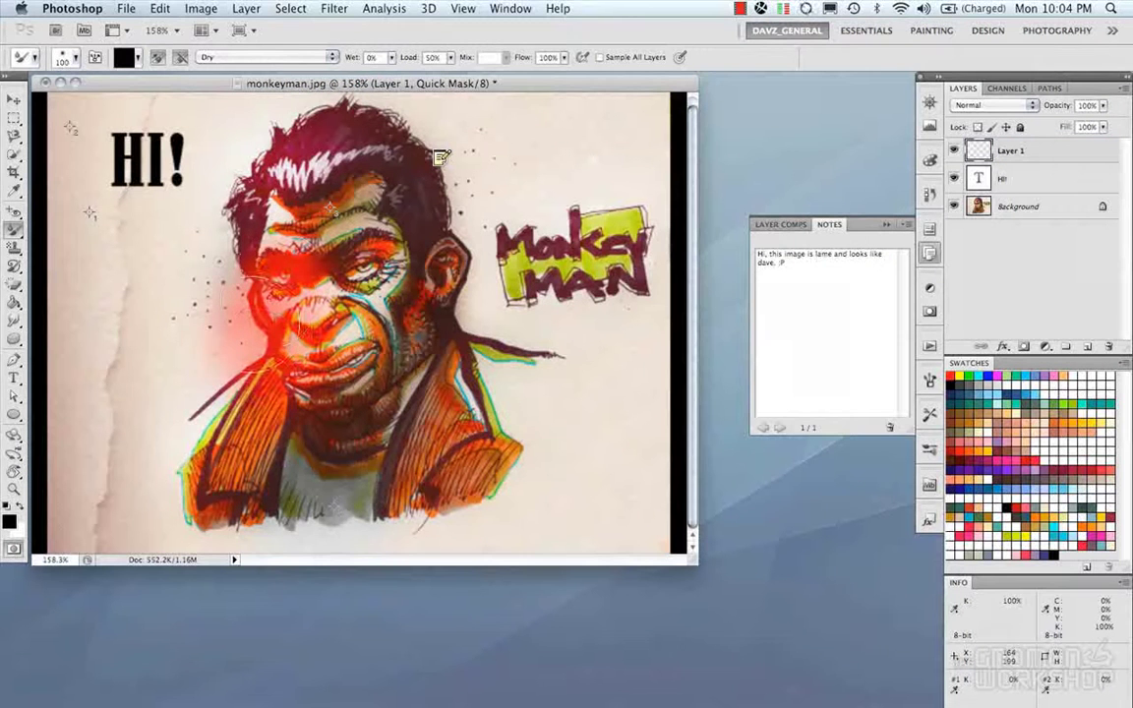
{"action": "left_click", "coordinate": [14, 549]}
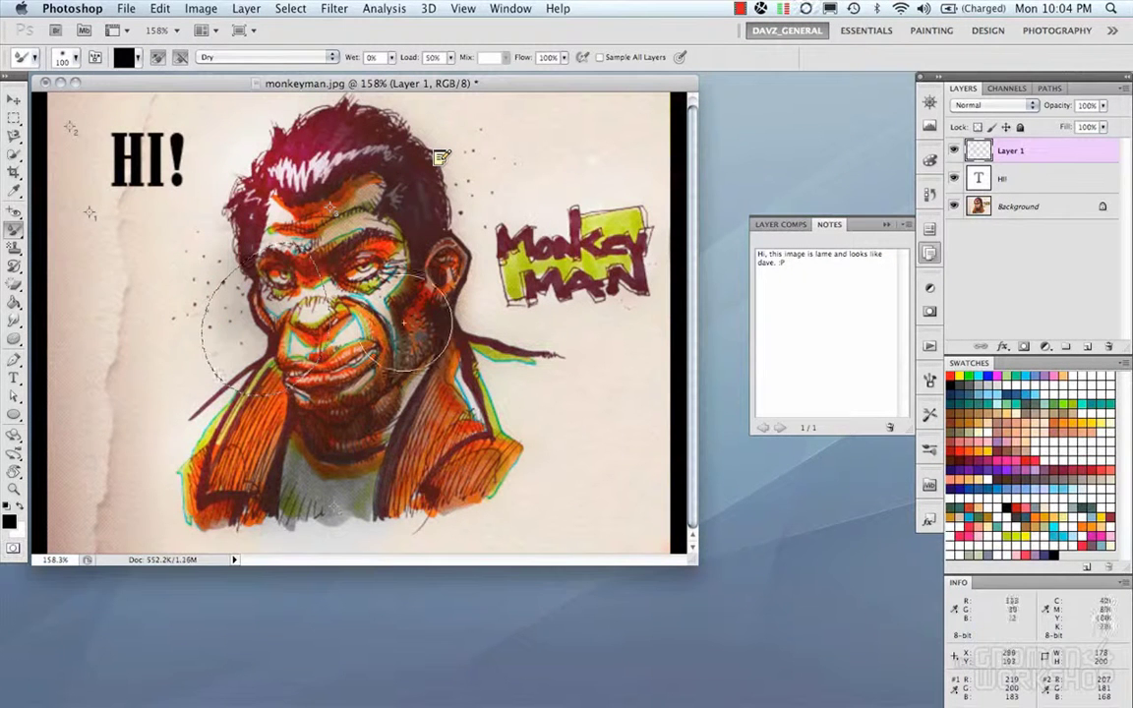
Step: Try a Levels adjustment on the selected area of Layer 1
{"action": "key", "text": "ctrl+l"}
{"action": "left_click_drag", "start_coordinate": [665, 346], "coordinate": [675, 345]}
{"action": "left_click", "coordinate": [922, 226]}
{"action": "key", "text": "b"}
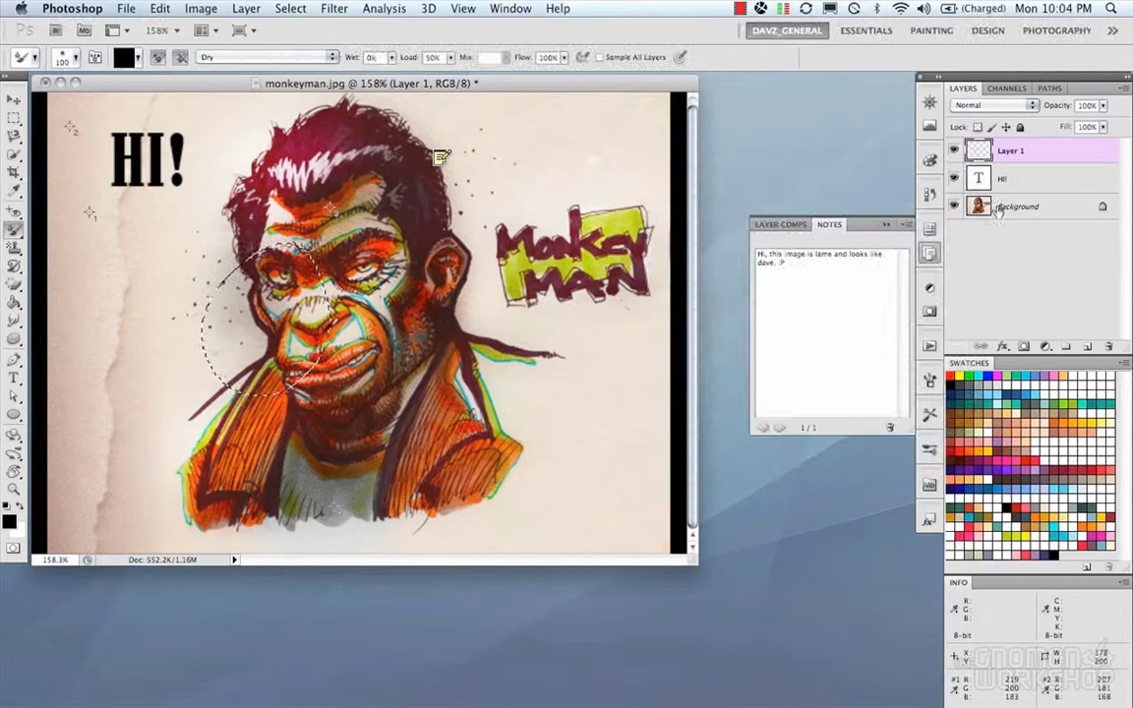
Step: Try a Levels adjustment on the selected area of the Background layer, and clear the selection
{"action": "left_click", "coordinate": [1013, 207]}
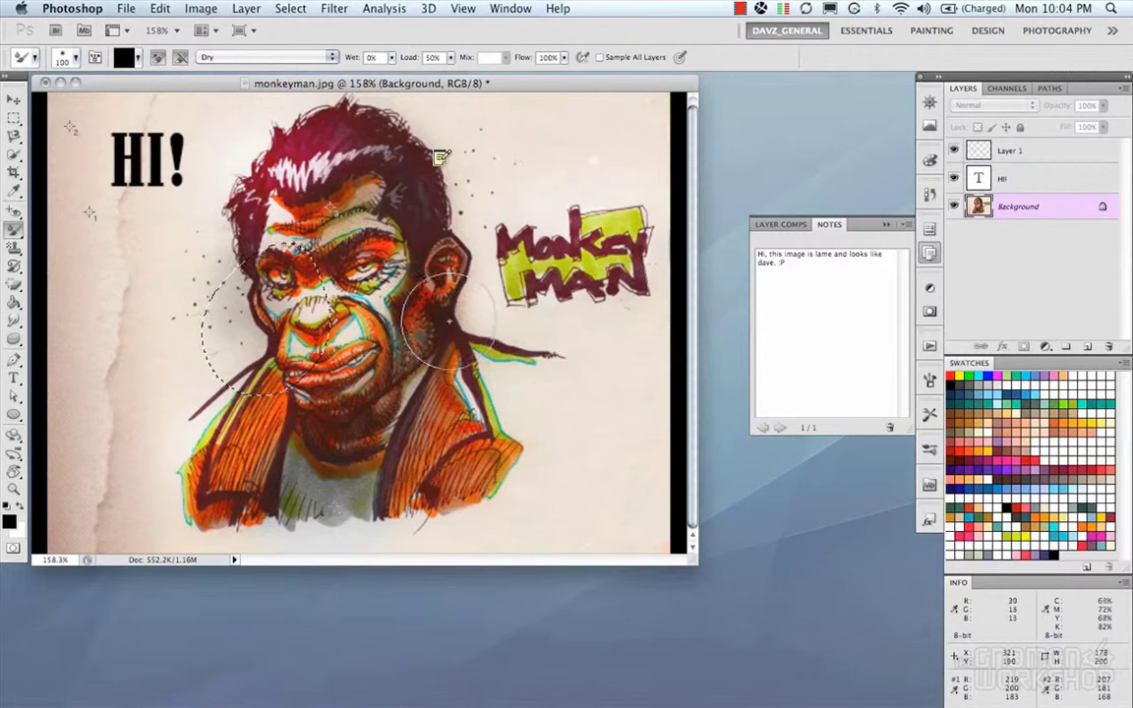
{"action": "key", "text": "ctrl+l"}
{"action": "mouse_move", "coordinate": [769, 346]}
{"action": "left_mouse_down"}
{"action": "mouse_move", "coordinate": [805, 346]}
{"action": "mouse_move", "coordinate": [754, 346]}
{"action": "mouse_move", "coordinate": [768, 346]}
{"action": "left_mouse_up"}
{"action": "left_click", "coordinate": [913, 224]}
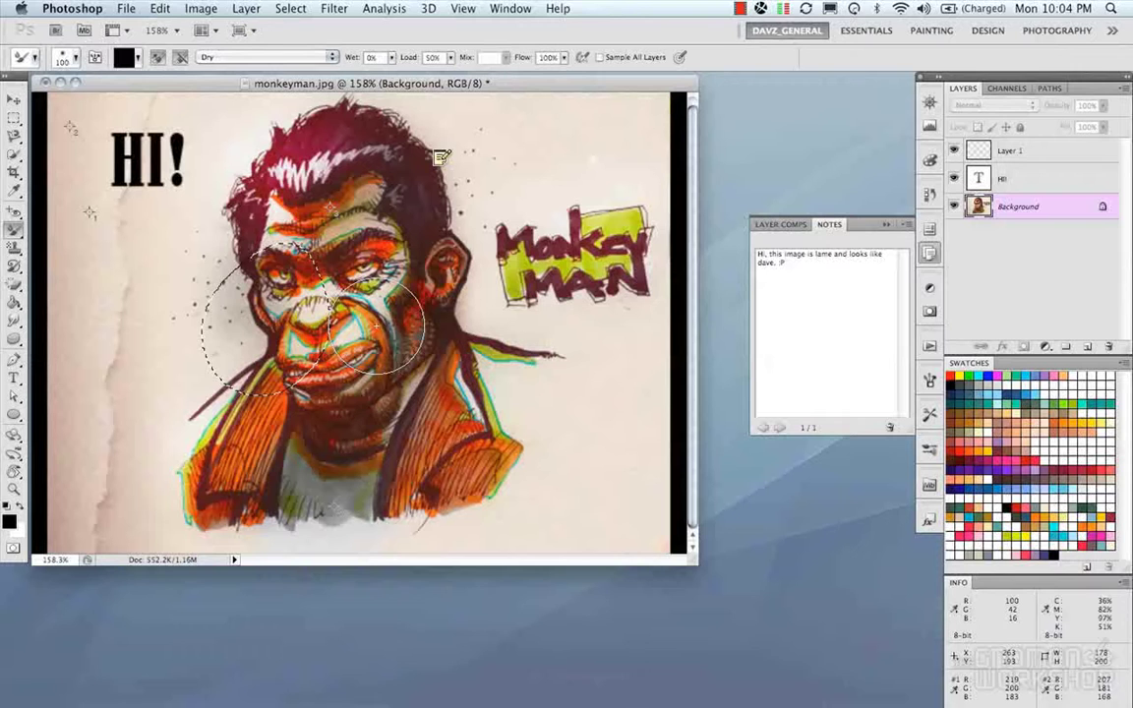
{"action": "key", "text": "super+d"}
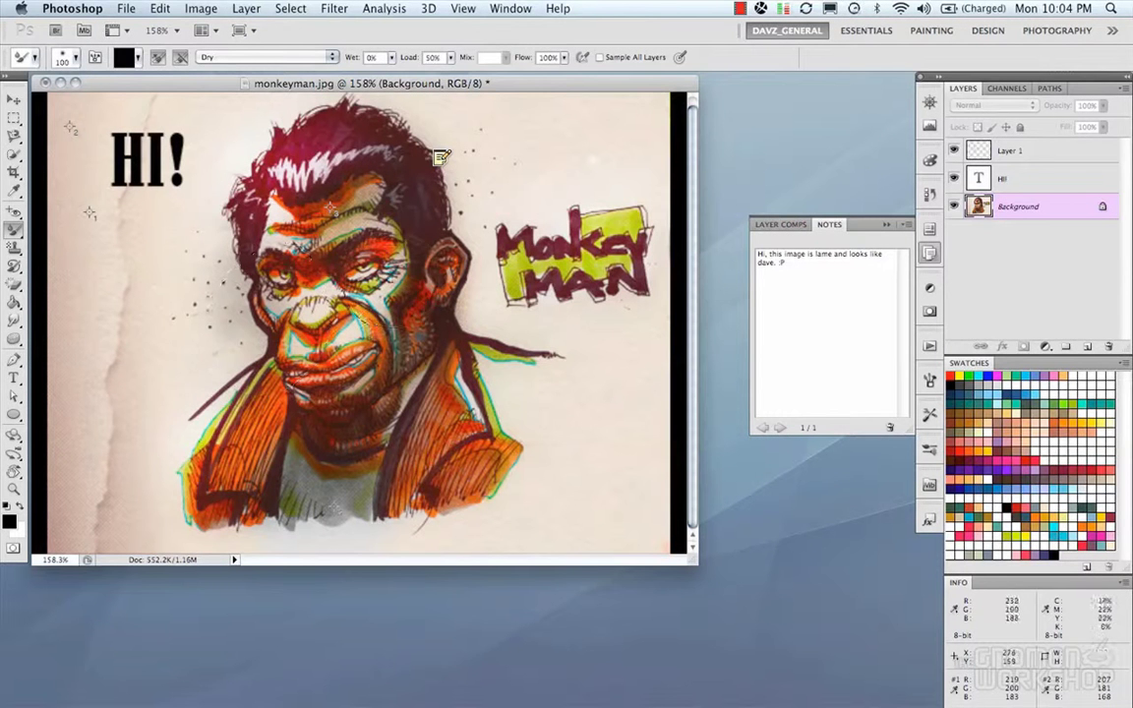
Step: Activate the Rectangular Marquee tool, and collapse the open notes
{"action": "key", "text": "m"}
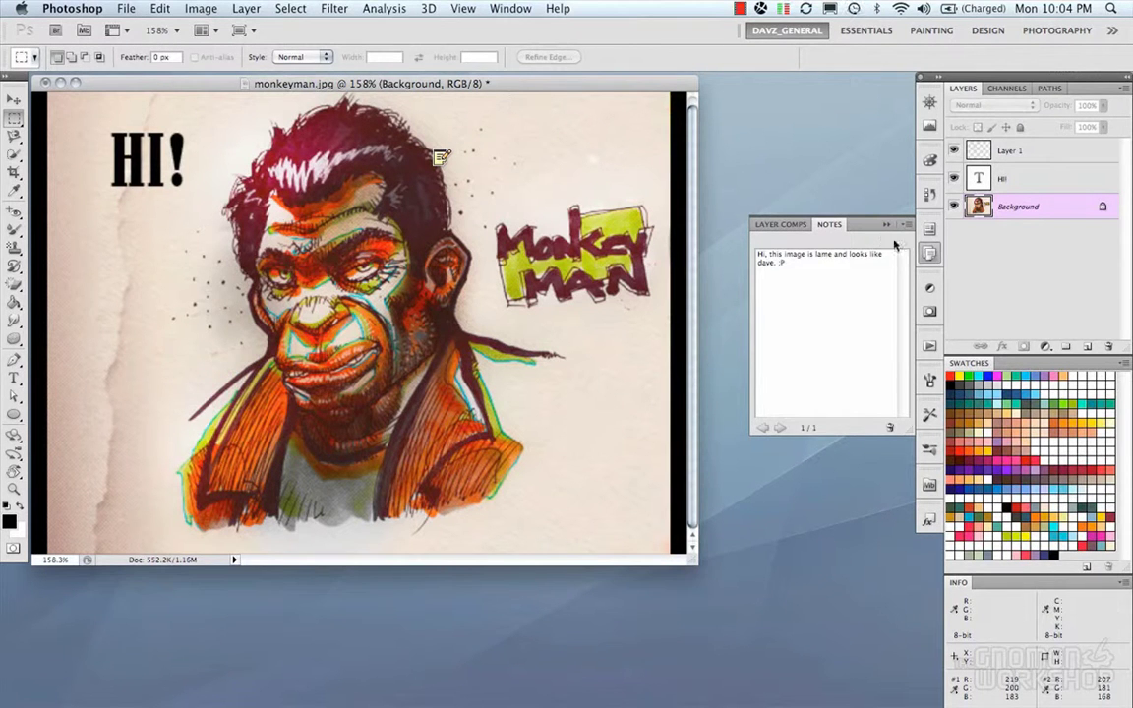
{"action": "left_click", "coordinate": [929, 254]}
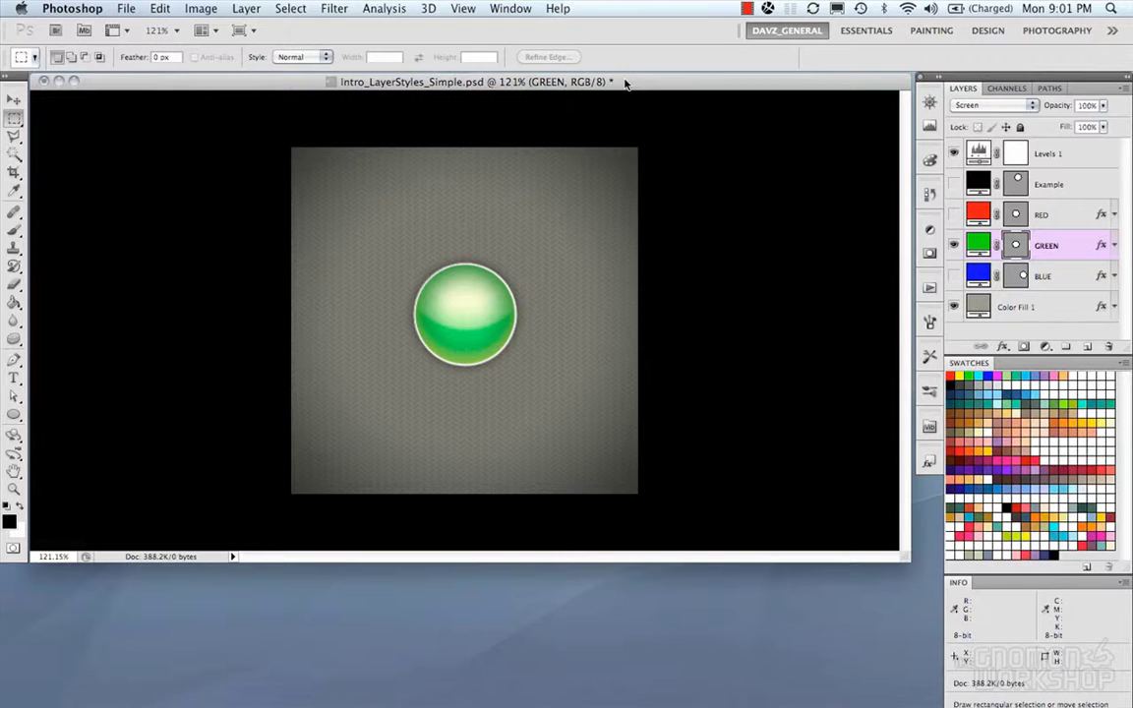
Step: Try moving the green sphere diagonally downward with the Move tool, and undo the move
{"action": "left_click", "coordinate": [13, 102]}
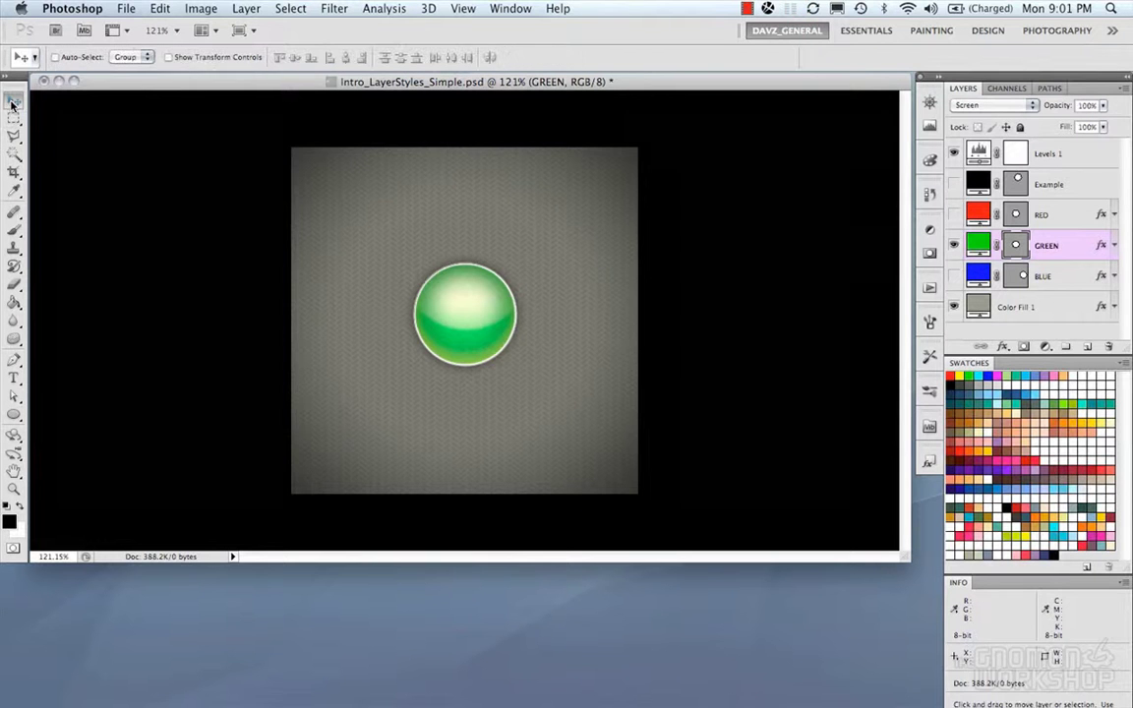
{"action": "left_click_drag", "start_coordinate": [455, 324], "coordinate": [513, 349]}
{"action": "key", "text": "super+z"}
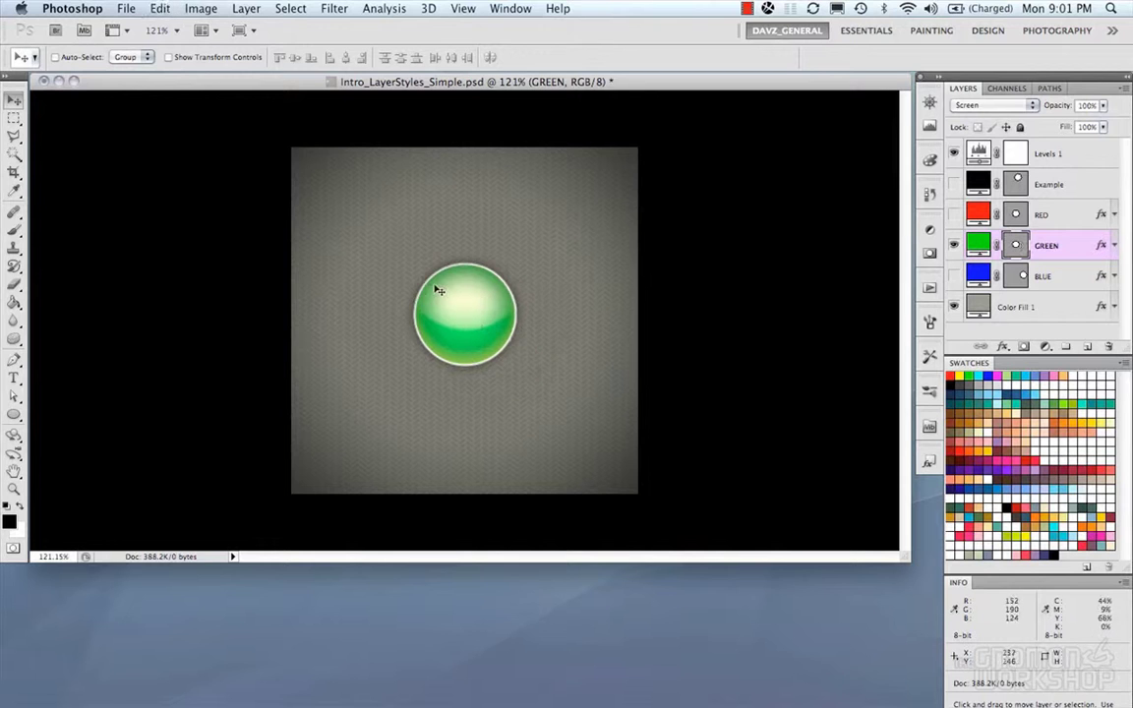
Step: Shift the green sphere by temporarily accessing the Move tool from the Rectangular Marquee tool, and undo the shift
{"action": "left_click", "coordinate": [14, 117]}
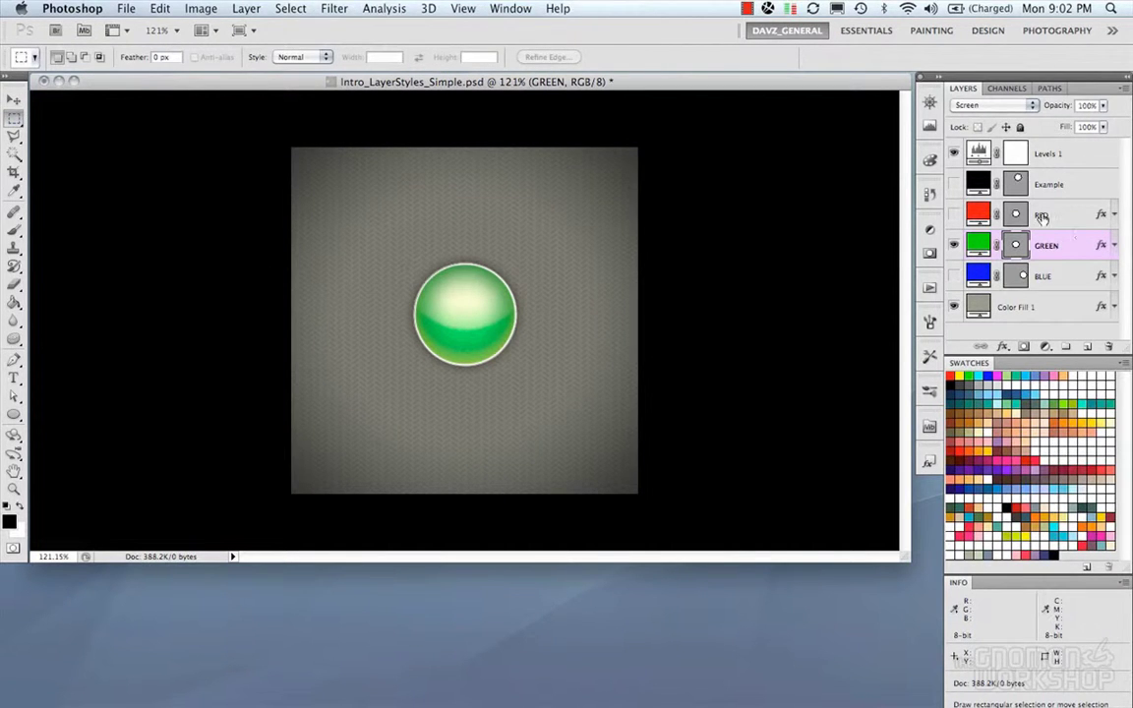
{"action": "left_click_drag", "start_coordinate": [471, 296], "coordinate": [445, 313]}
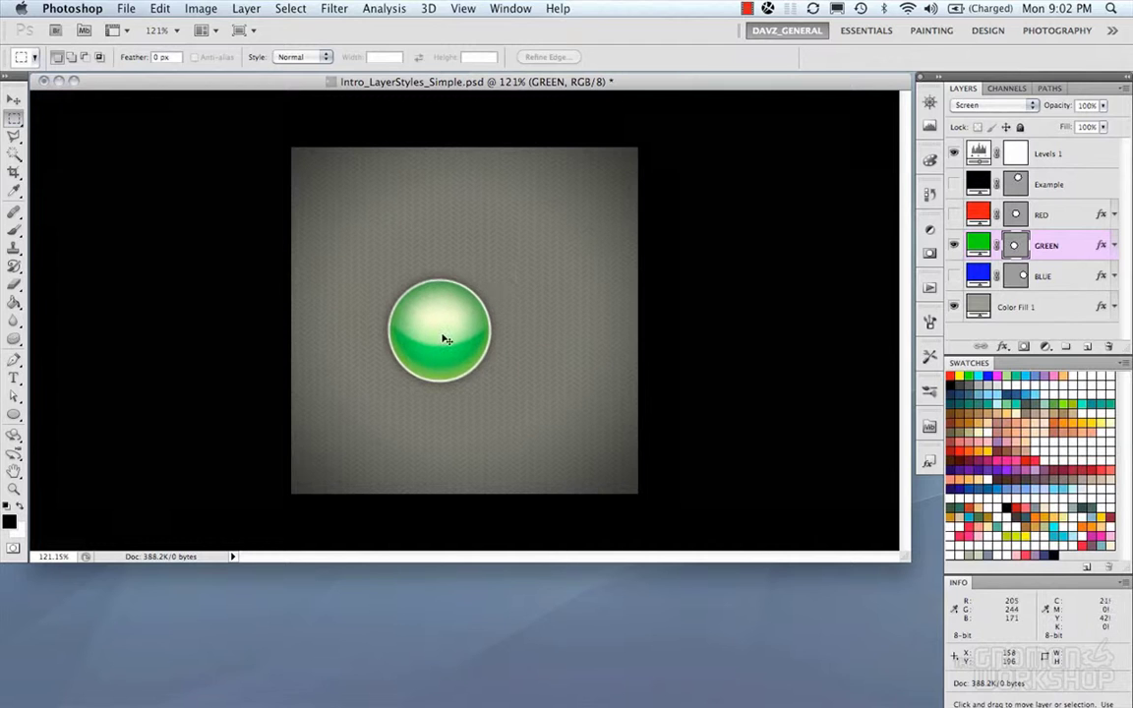
{"action": "key", "text": "super+z"}
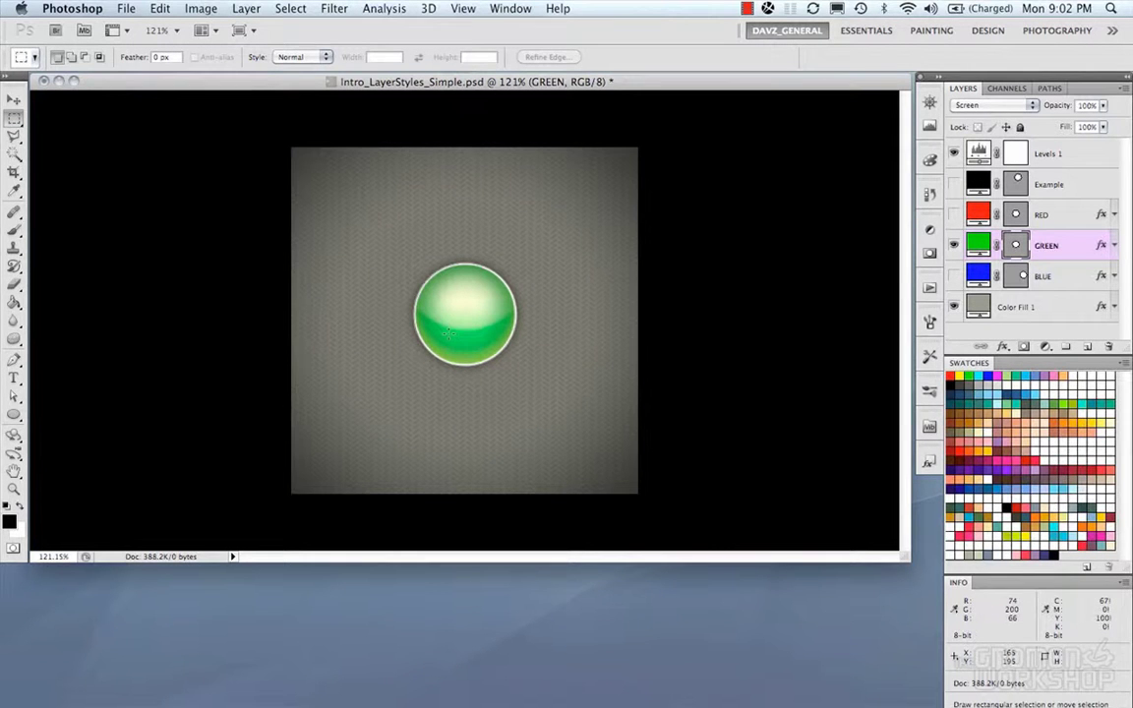
Step: Try nudging the green sphere with temporary Move access from the Polygonal Lasso tool, and return to the Rectangular Marquee tool
{"action": "key", "text": "v"}
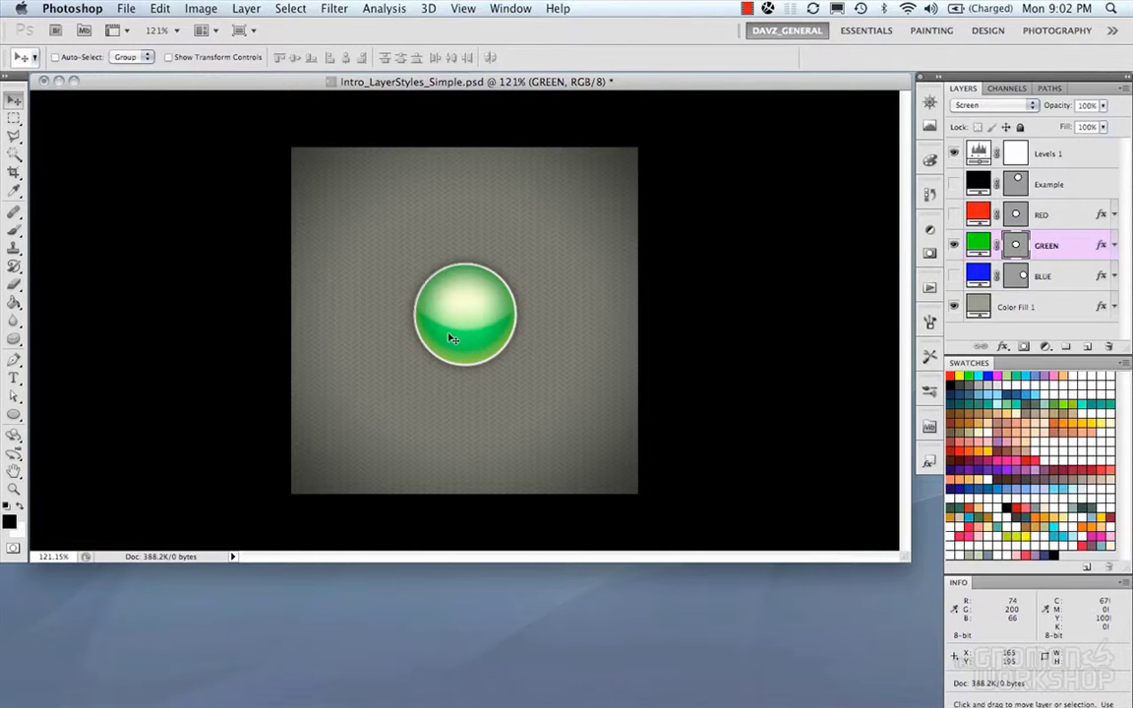
{"action": "key", "text": "l"}
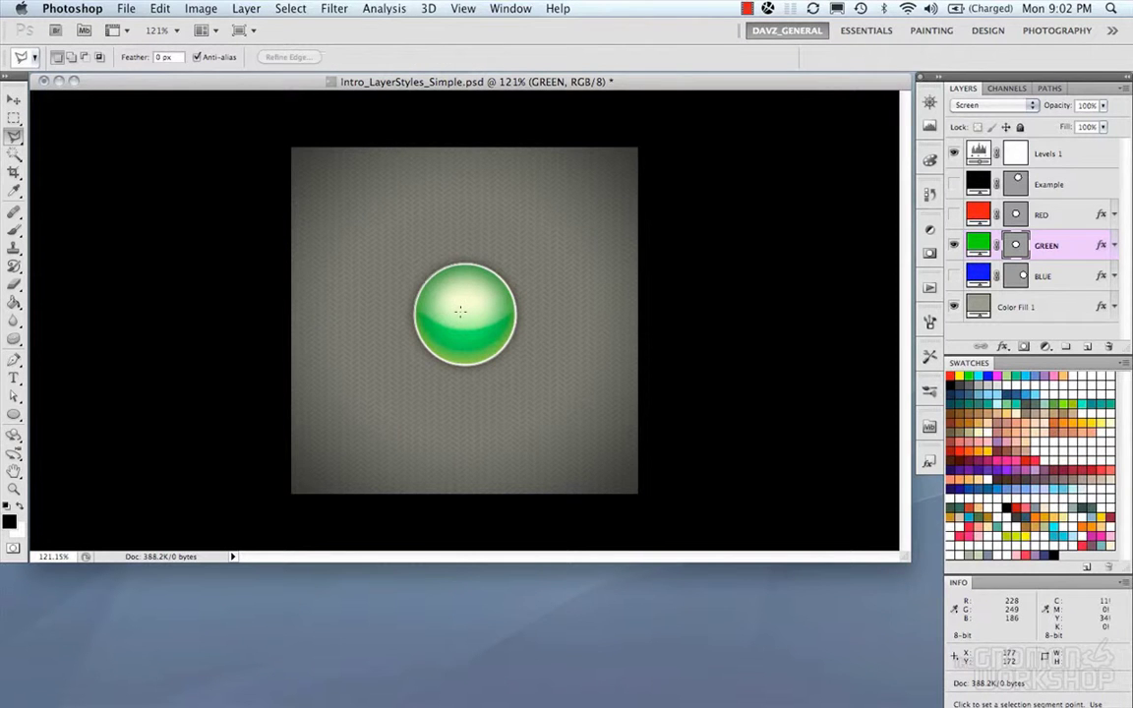
{"action": "mouse_move", "coordinate": [467, 316]}
{"action": "left_mouse_down"}
{"action": "mouse_move", "coordinate": [568, 330]}
{"action": "mouse_move", "coordinate": [468, 331]}
{"action": "mouse_move", "coordinate": [457, 320]}
{"action": "left_mouse_up"}
{"action": "key", "text": "m"}
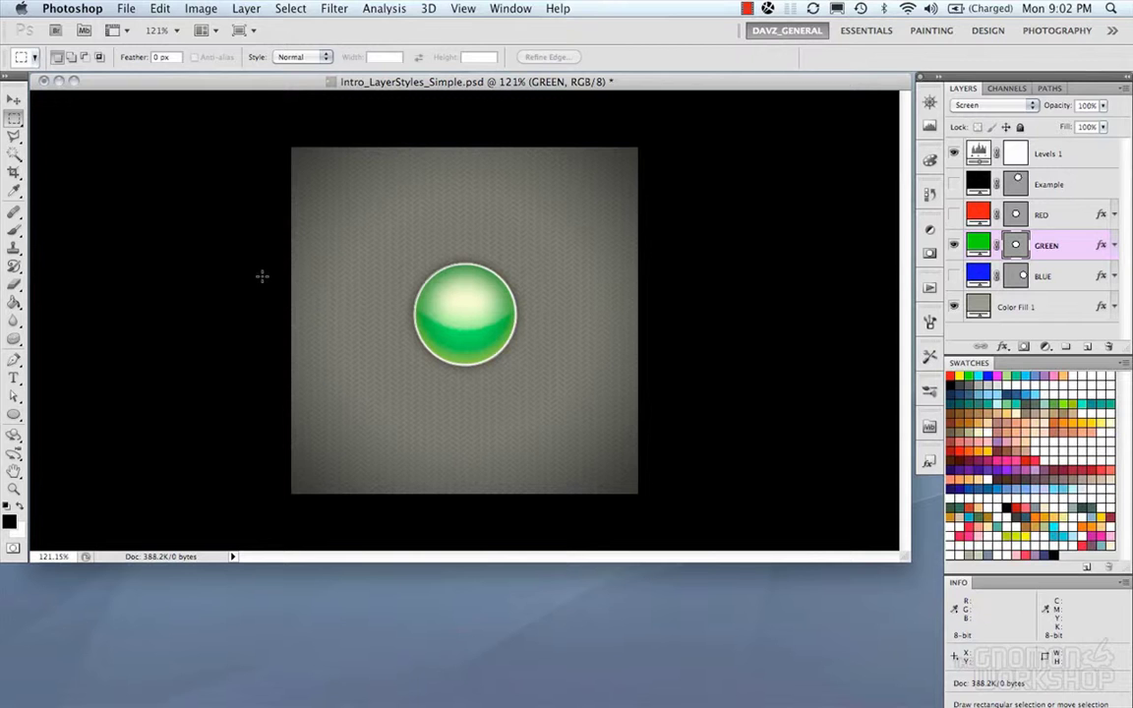
Step: Check which layers lie under the green sphere, and show the BLUE and RED layers
{"action": "right_click", "coordinate": [465, 315]}
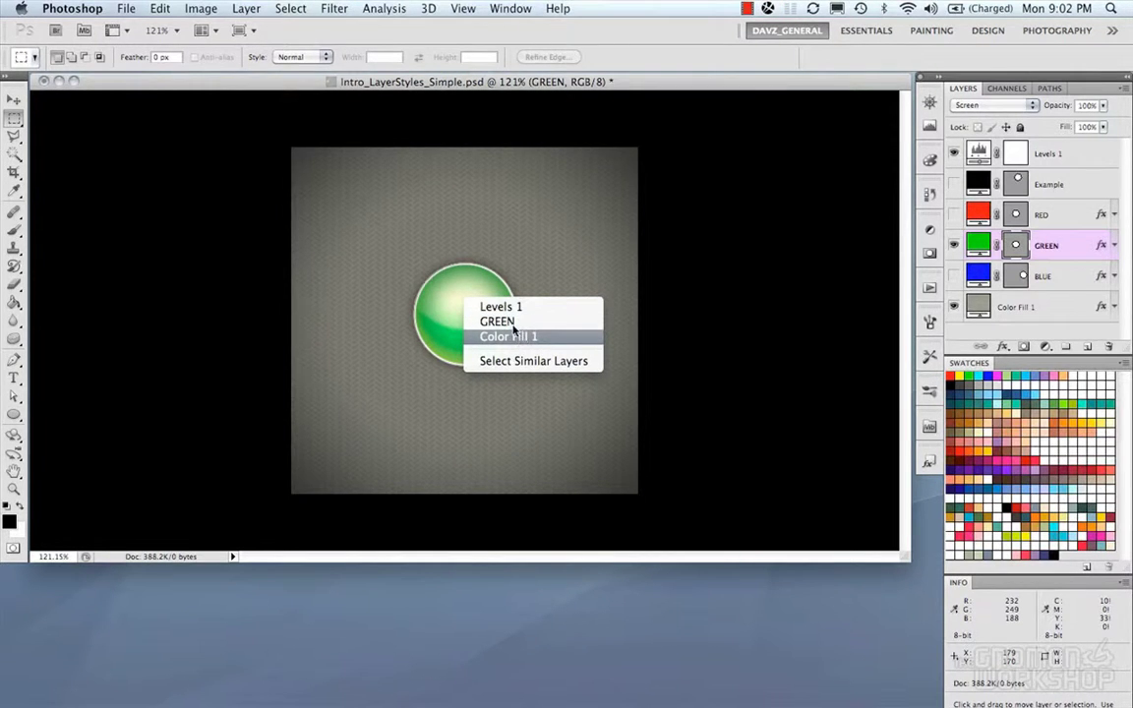
{"action": "left_click", "coordinate": [453, 289]}
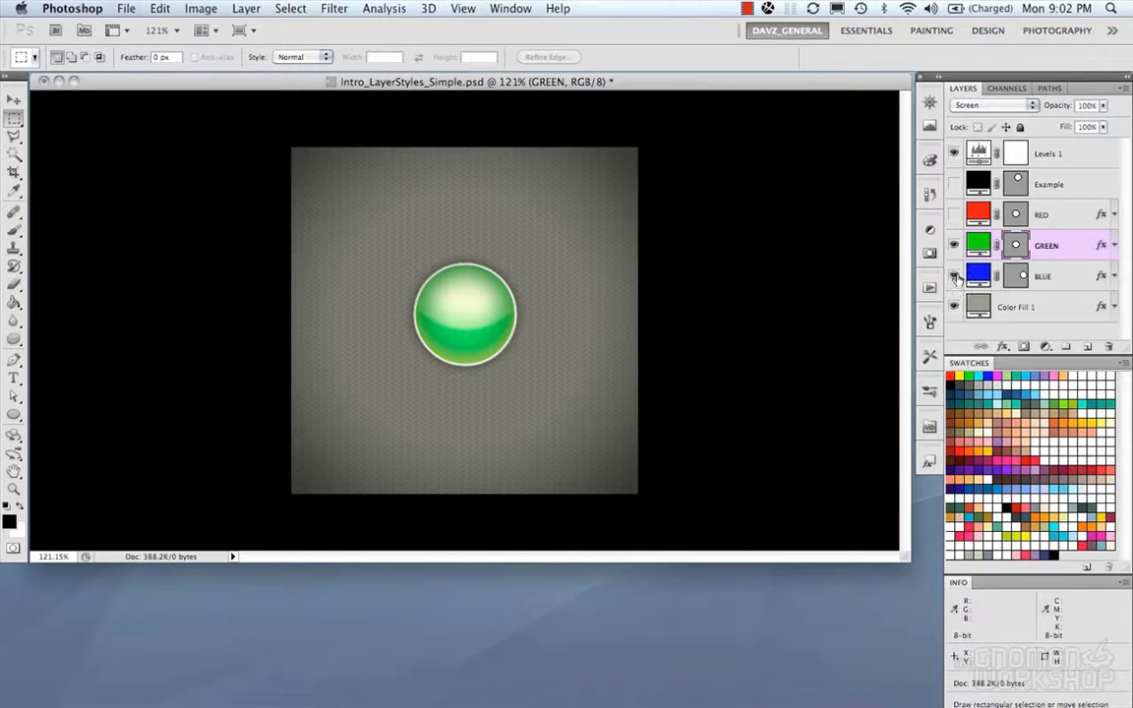
{"action": "left_click", "coordinate": [954, 276]}
{"action": "left_click", "coordinate": [954, 215]}
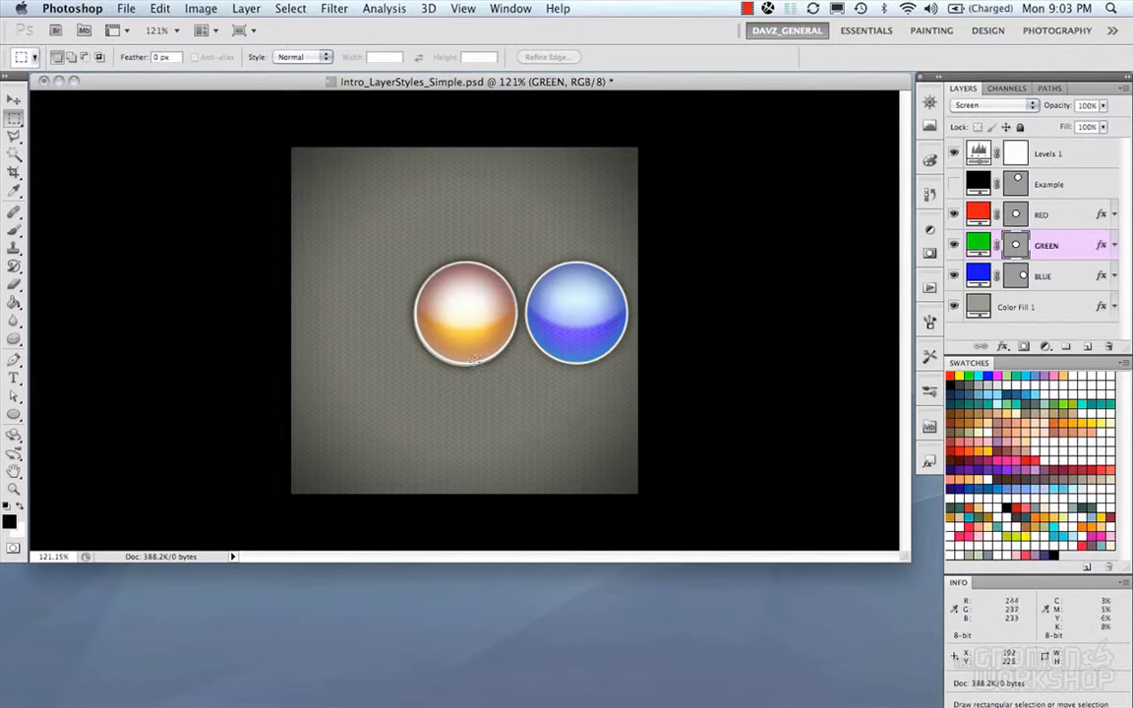
Step: Select the RED layer from the overlapping spheres on the canvas and move it horizontally to the left of the green sphere
{"action": "right_click", "coordinate": [465, 300], "text": "super"}
{"action": "left_click", "coordinate": [469, 318]}
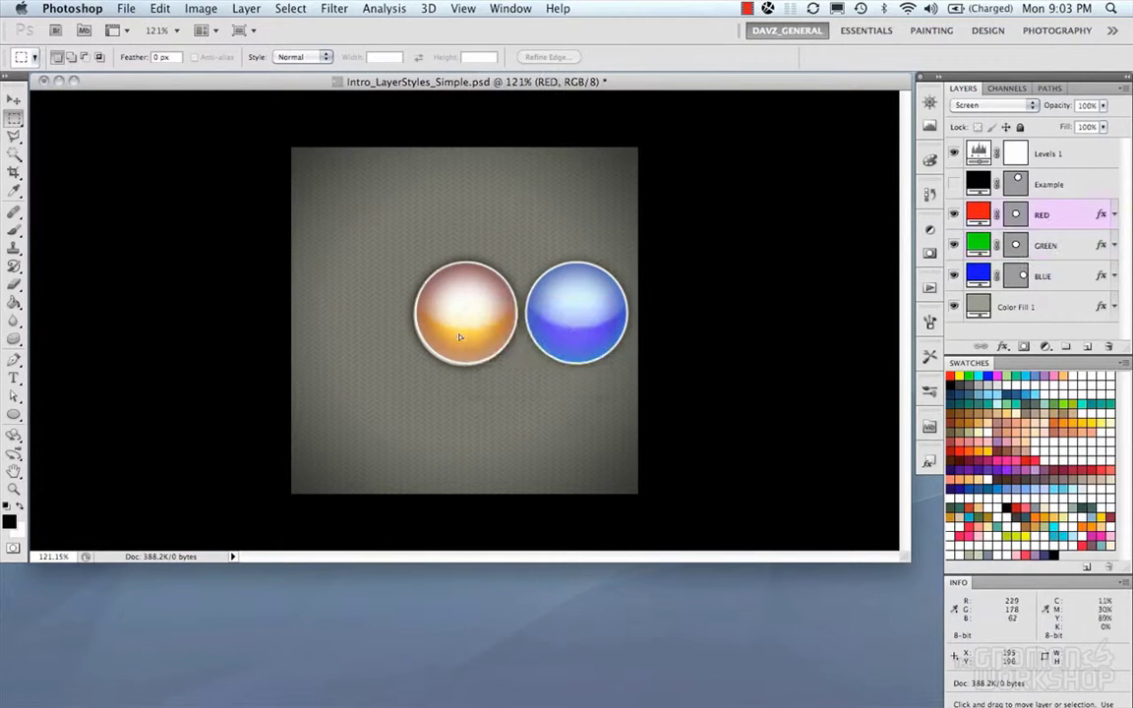
{"action": "left_click_drag", "start_coordinate": [458, 338], "coordinate": [343, 338]}
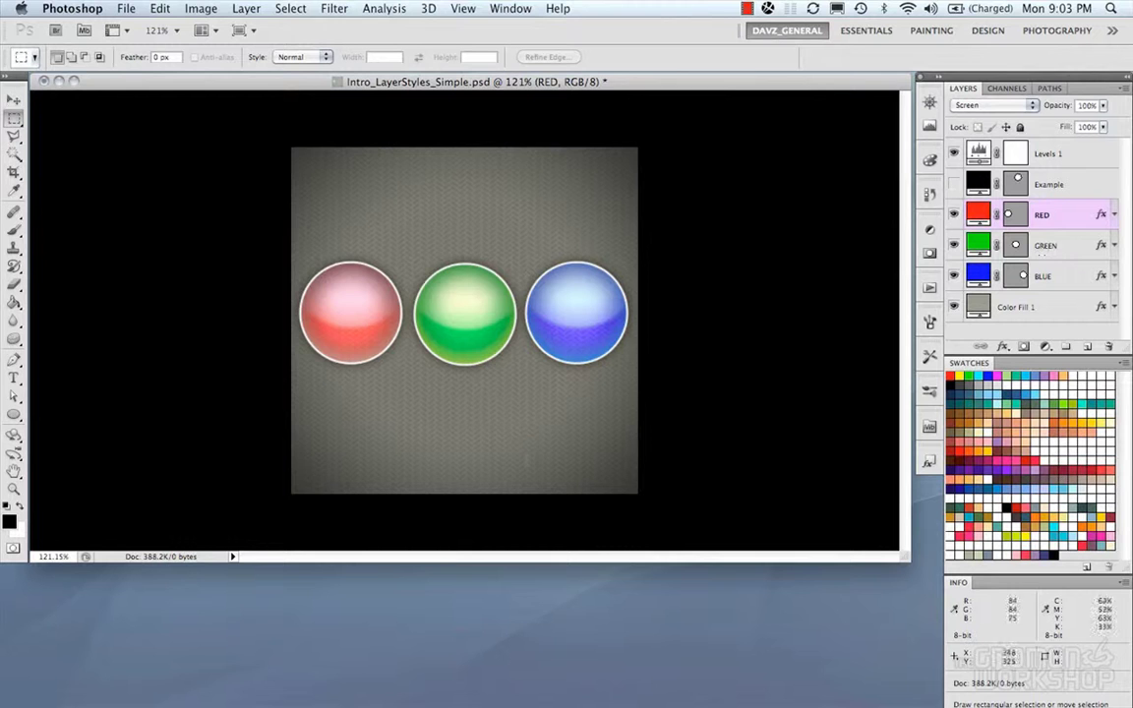
Step: Select the BLUE and GREEN layers in turn from their spheres on the canvas, try moving each sphere upward, and undo each move
{"action": "right_click", "coordinate": [547, 327]}
{"action": "left_click", "coordinate": [577, 344]}
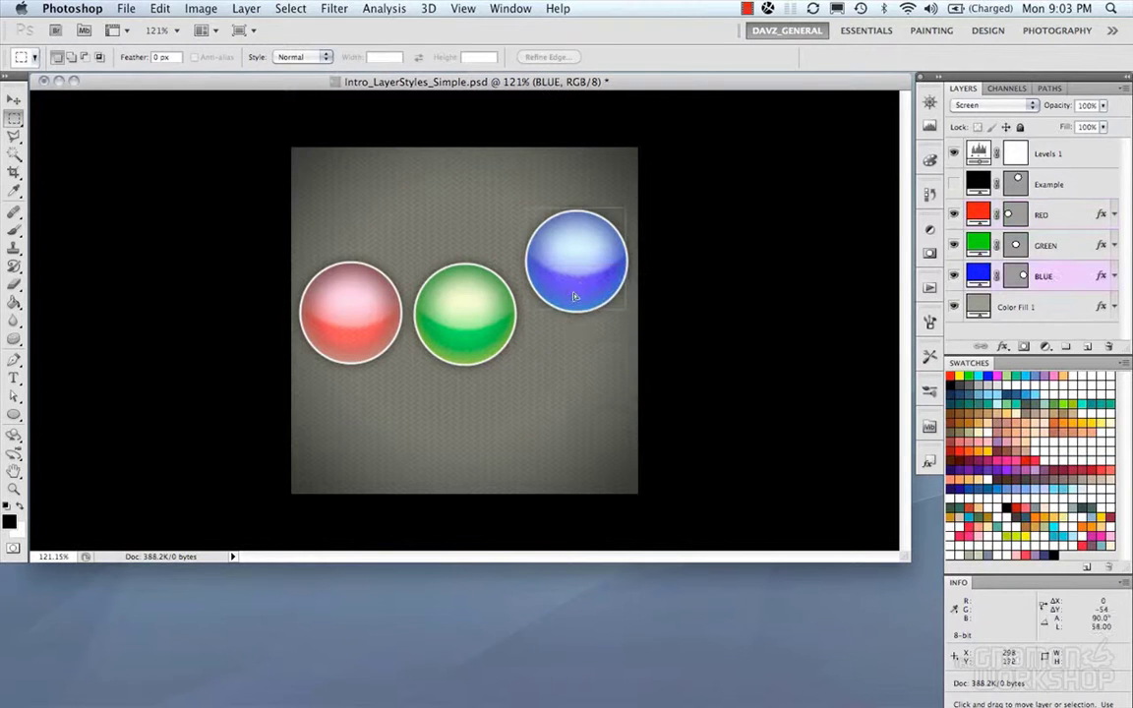
{"action": "right_click", "coordinate": [474, 312]}
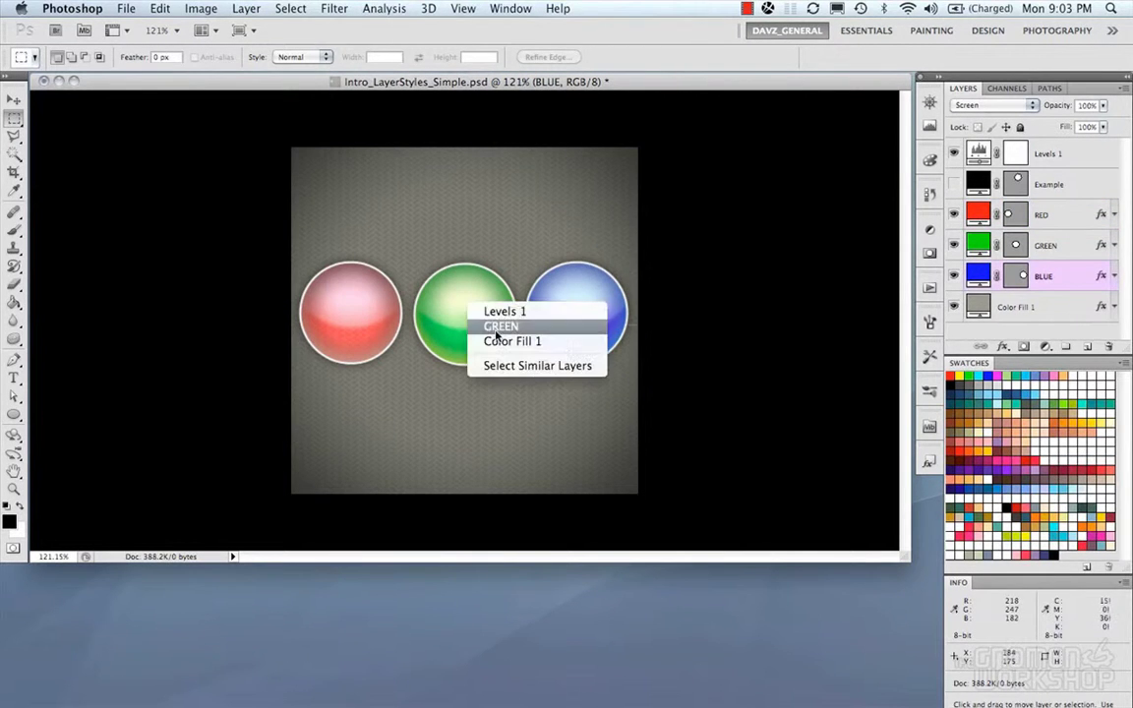
{"action": "left_click", "coordinate": [486, 322]}
{"action": "left_click_drag", "start_coordinate": [485, 333], "coordinate": [485, 287]}
{"action": "key", "text": "super+z"}
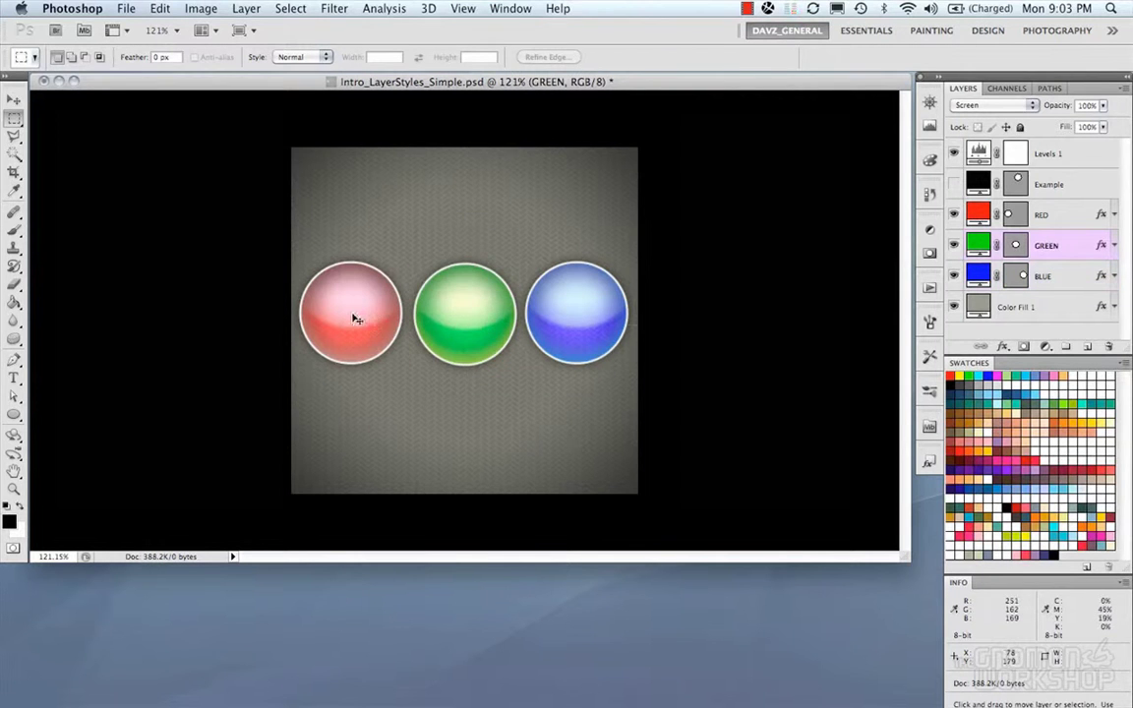
Step: Select the RED layer and the BLUE layer in turn by picking each from its sphere on the canvas
{"action": "right_click", "coordinate": [352, 312], "text": "super"}
{"action": "left_click", "coordinate": [368, 329]}
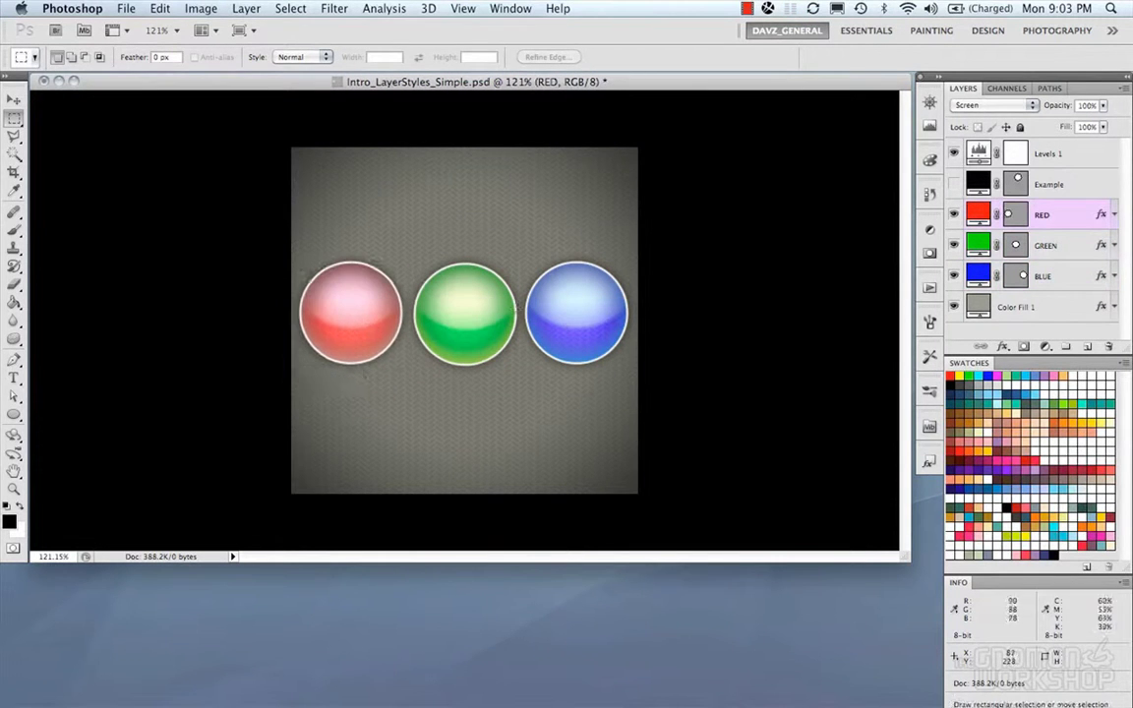
{"action": "right_click", "coordinate": [581, 326]}
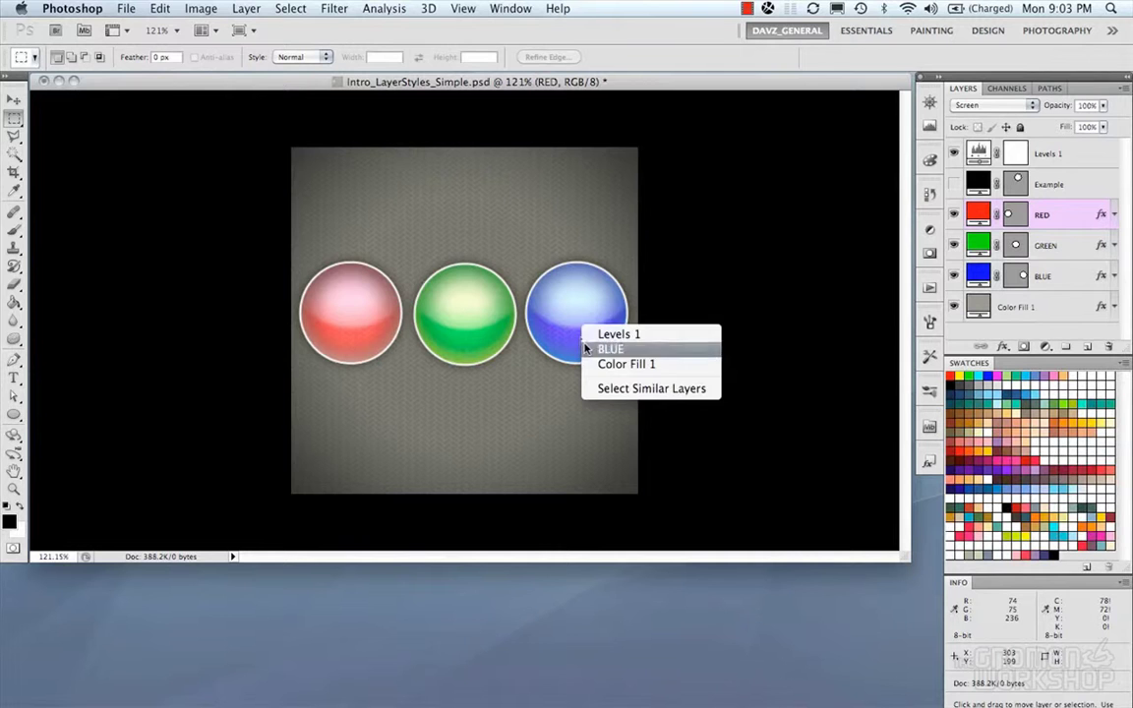
{"action": "left_click", "coordinate": [590, 346]}
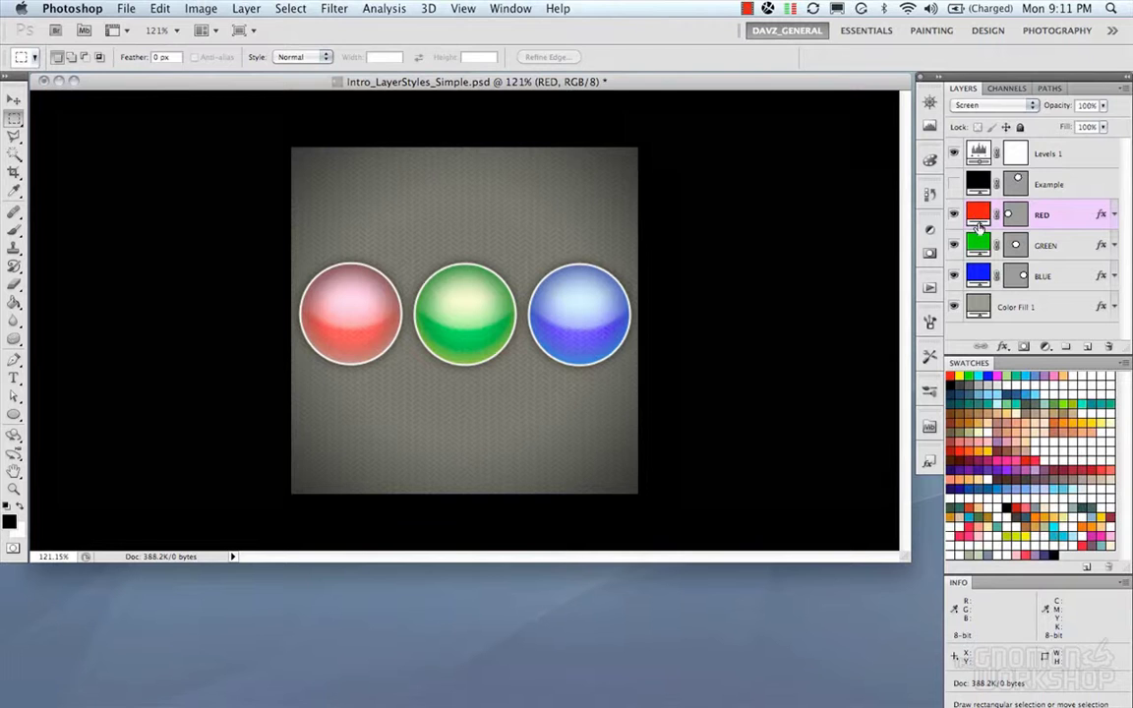
Step: Select the GREEN layer, nudge its sphere up and down in small increments with temporary Move access, and undo the nudges
{"action": "left_click", "coordinate": [983, 246]}
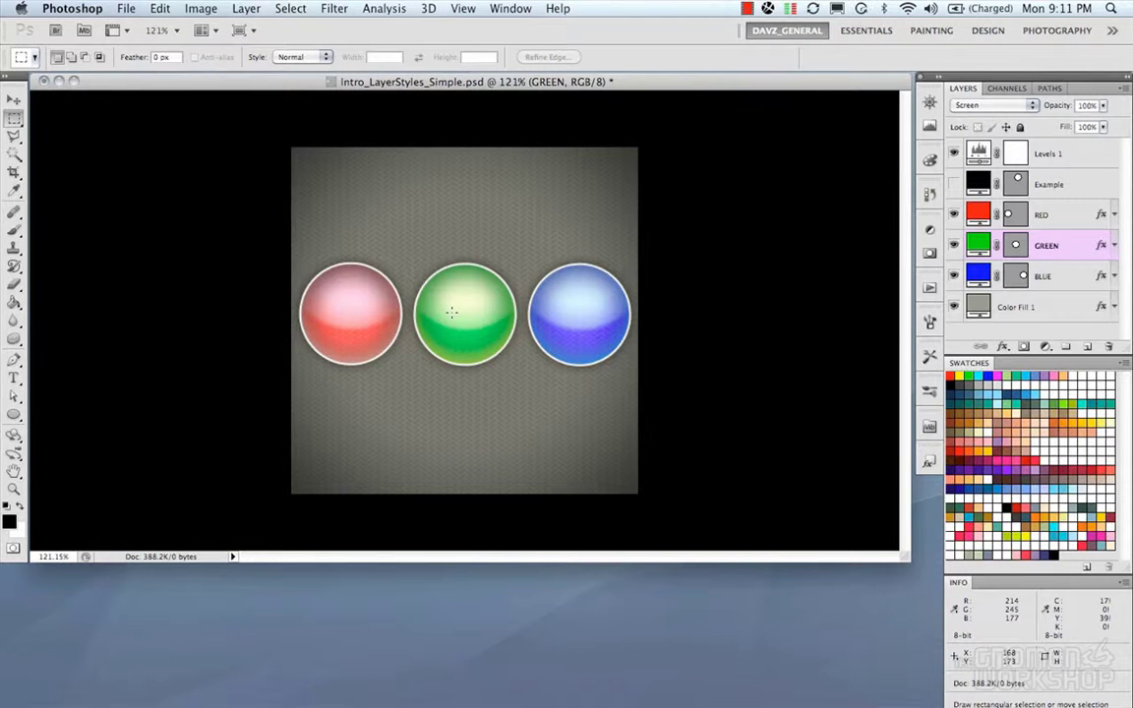
{"action": "key", "text": "ctrl+Up"}
{"action": "key", "text": "ctrl+Up"}
{"action": "key", "text": "ctrl+Up"}
{"action": "key", "text": "ctrl+Up"}
{"action": "key", "text": "ctrl+Up"}
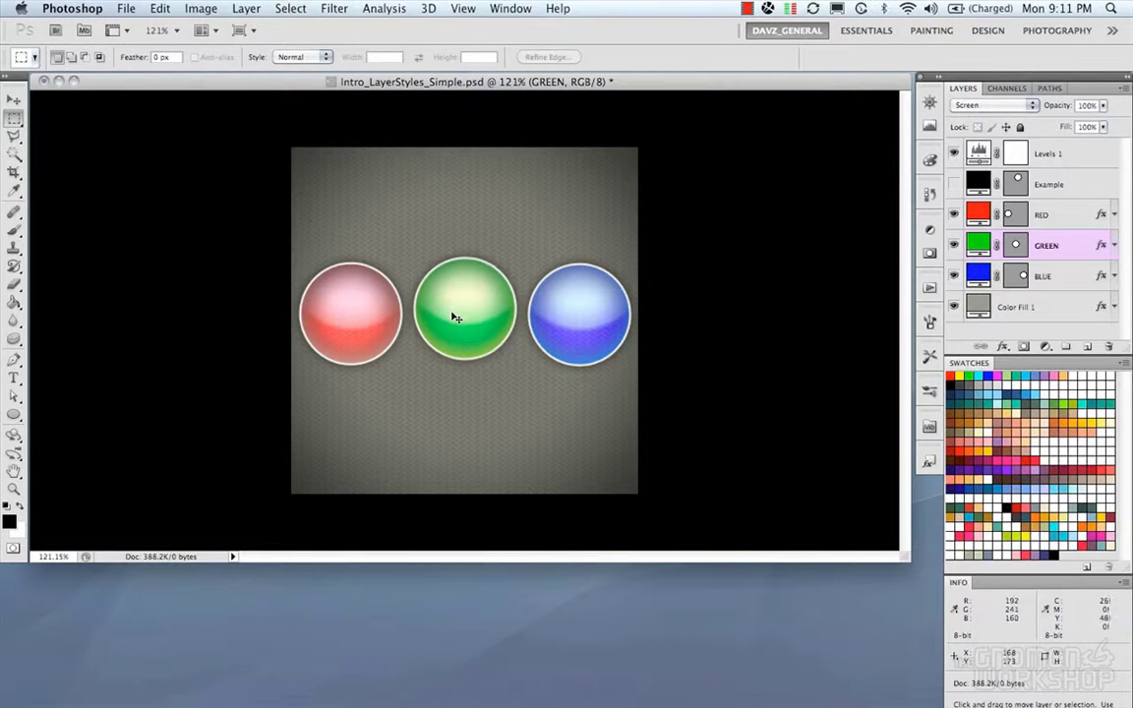
{"action": "key", "text": "super+Down"}
{"action": "key", "text": "super+Down"}
{"action": "key", "text": "super+Down"}
{"action": "key", "text": "super+Down"}
{"action": "key", "text": "super+Down"}
{"action": "key", "text": "super+Down"}
{"action": "key", "text": "super+Up"}
{"action": "key", "text": "super+Up"}
{"action": "key", "text": "super+Up"}
{"action": "key", "text": "super+Up"}
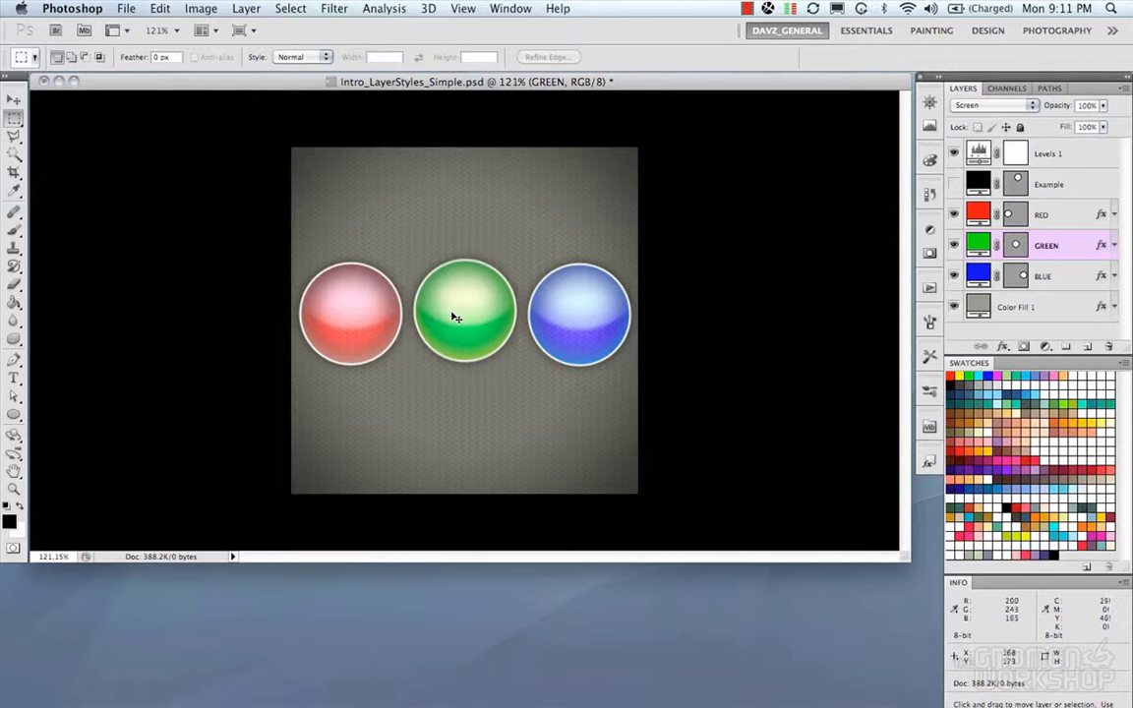
{"action": "key", "text": "ctrl+Up"}
{"action": "key", "text": "ctrl+Up"}
{"action": "key", "text": "ctrl+Up"}
{"action": "key", "text": "ctrl+Up"}
{"action": "key", "text": "ctrl+Up"}
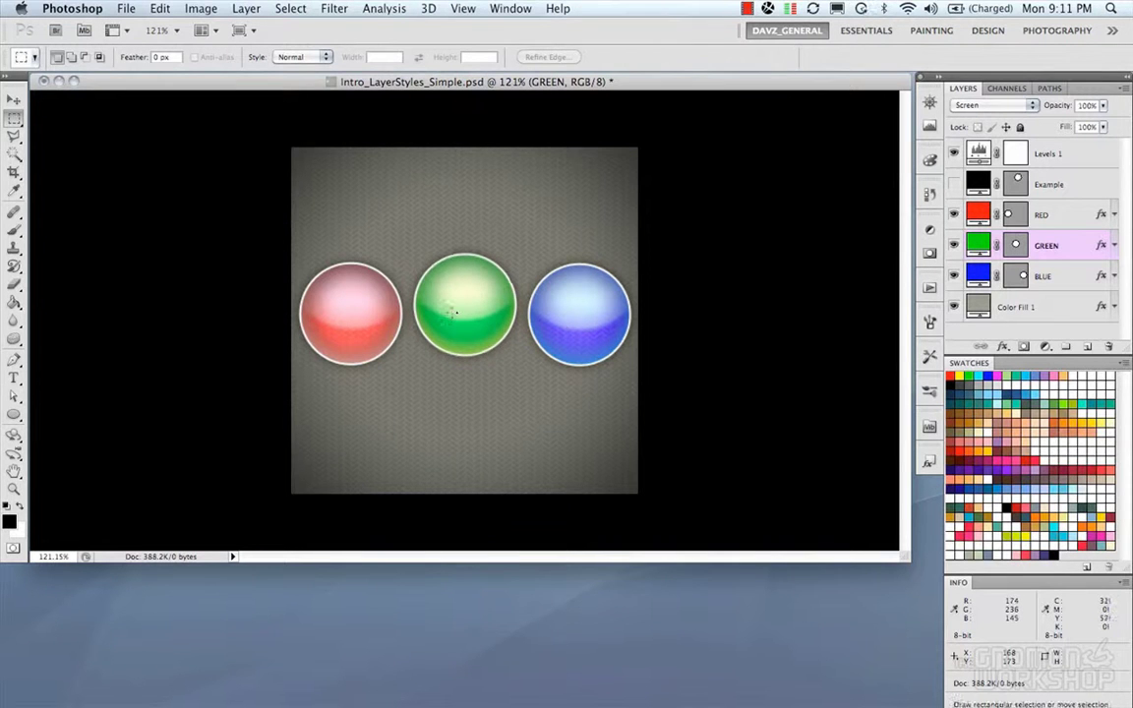
{"action": "key", "text": "super+z"}
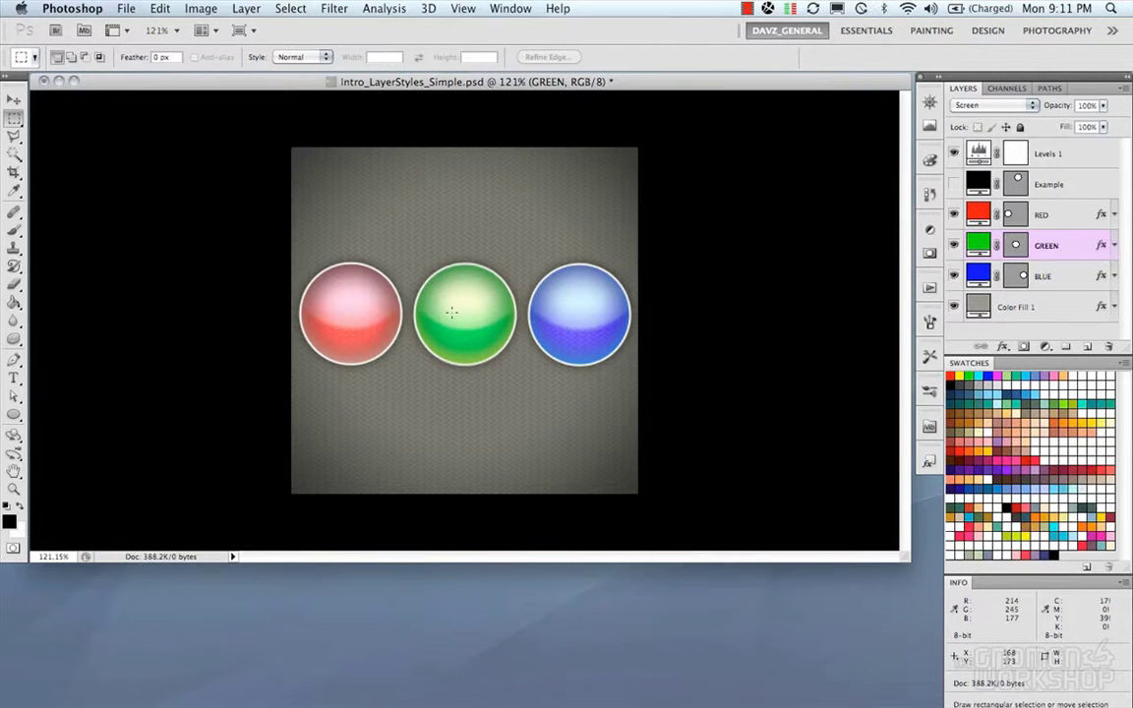
Step: Nudge the green sphere well above the red and blue spheres and back down level with them
{"action": "key", "text": "ctrl+Up"}
{"action": "key", "text": "ctrl+Up"}
{"action": "key", "text": "ctrl+Up"}
{"action": "key", "text": "ctrl+Up"}
{"action": "key", "text": "ctrl+Up"}
{"action": "key", "text": "ctrl+Up"}
{"action": "key", "text": "ctrl+Up"}
{"action": "key", "text": "ctrl+Up"}
{"action": "key", "text": "ctrl+Up"}
{"action": "key", "text": "ctrl+Up"}
{"action": "key", "text": "ctrl+Up"}
{"action": "key", "text": "ctrl+Up"}
{"action": "key", "text": "ctrl+Up"}
{"action": "key", "text": "ctrl+Up"}
{"action": "key", "text": "ctrl+Up"}
{"action": "key", "text": "ctrl+Up"}
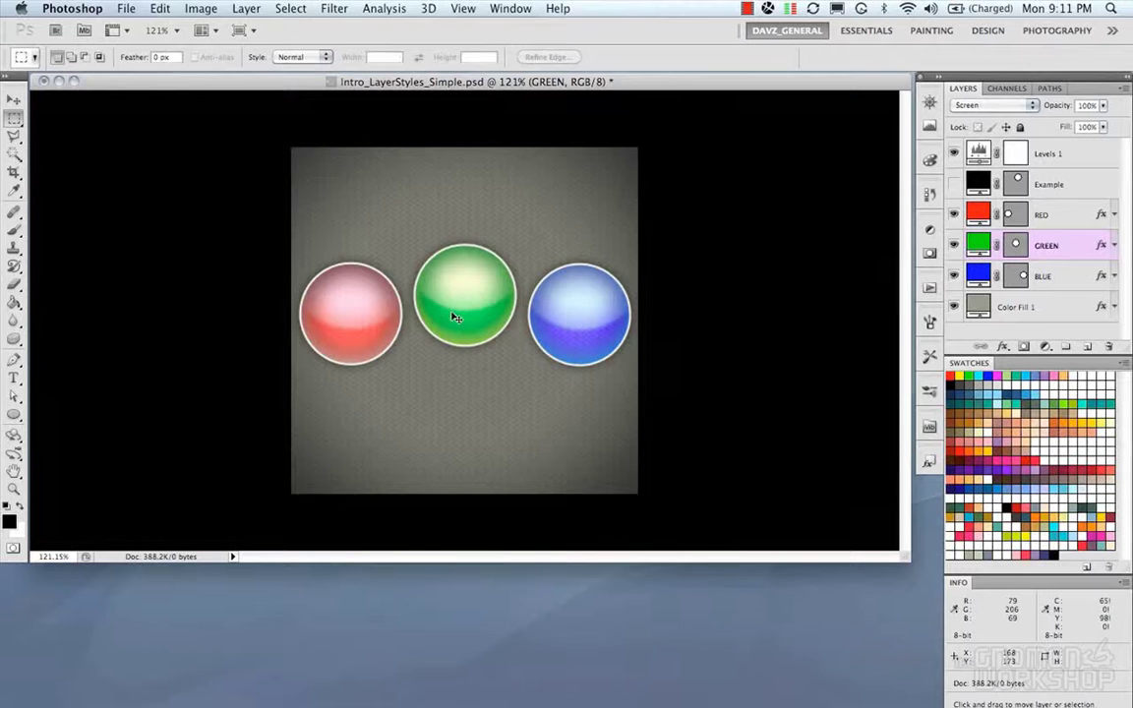
{"action": "key", "text": "ctrl+Up"}
{"action": "key", "text": "ctrl+Up"}
{"action": "key", "text": "ctrl+Up"}
{"action": "key", "text": "ctrl+Up"}
{"action": "key", "text": "ctrl+Up"}
{"action": "key", "text": "ctrl+Up"}
{"action": "key", "text": "ctrl+Up"}
{"action": "key", "text": "ctrl+Up"}
{"action": "key", "text": "ctrl+Up"}
{"action": "key", "text": "ctrl+Up"}
{"action": "key", "text": "ctrl+Up"}
{"action": "key", "text": "ctrl+Up"}
{"action": "key", "text": "ctrl+Up"}
{"action": "key", "text": "ctrl+Up"}
{"action": "key", "text": "ctrl+Up"}
{"action": "key", "text": "ctrl+Up"}
{"action": "key", "text": "ctrl+Up"}
{"action": "key", "text": "ctrl+Up"}
{"action": "key", "text": "ctrl+Up"}
{"action": "key", "text": "ctrl+Up"}
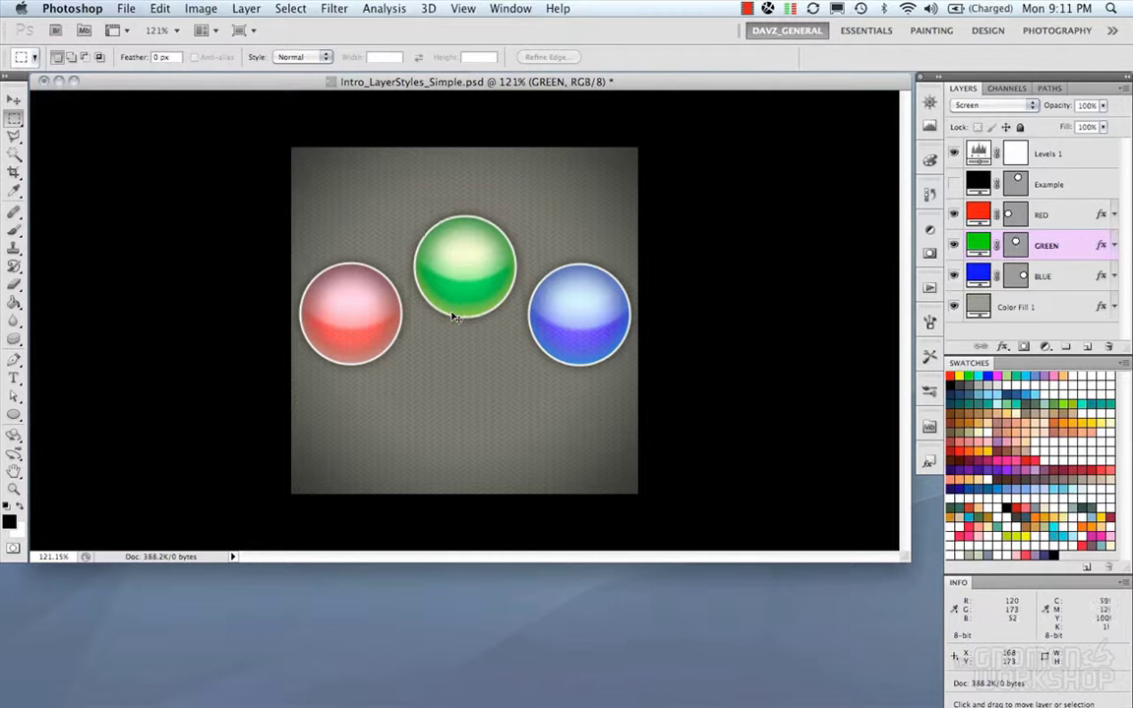
{"action": "key", "text": "ctrl+Down"}
{"action": "key", "text": "ctrl+Down"}
{"action": "key", "text": "ctrl+Down"}
{"action": "key", "text": "ctrl+Down"}
{"action": "key", "text": "ctrl+Down"}
{"action": "key", "text": "ctrl+Down"}
{"action": "key", "text": "ctrl+Down"}
{"action": "key", "text": "ctrl+Down"}
{"action": "key", "text": "ctrl+Down"}
{"action": "key", "text": "ctrl+Down"}
{"action": "key", "text": "ctrl+Down"}
{"action": "key", "text": "ctrl+Down"}
{"action": "key", "text": "ctrl+Down"}
{"action": "key", "text": "ctrl+Down"}
{"action": "key", "text": "ctrl+Down"}
{"action": "key", "text": "ctrl+Down"}
{"action": "key", "text": "ctrl+Down"}
{"action": "key", "text": "ctrl+Down"}
{"action": "key", "text": "ctrl+Down"}
{"action": "key", "text": "ctrl+Down"}
Step: Nudge the green sphere right until it overlaps the blue sphere, and back to midway between the red and blue spheres
{"action": "key", "text": "ctrl+Right"}
{"action": "key", "text": "ctrl+Right"}
{"action": "key", "text": "ctrl+Right"}
{"action": "key", "text": "ctrl+Right"}
{"action": "key", "text": "ctrl+Right"}
{"action": "key", "text": "ctrl+Right"}
{"action": "key", "text": "ctrl+Right"}
{"action": "key", "text": "ctrl+Right"}
{"action": "key", "text": "ctrl+Right"}
{"action": "key", "text": "ctrl+Right"}
{"action": "key", "text": "ctrl+Right"}
{"action": "key", "text": "ctrl+Right"}
{"action": "key", "text": "ctrl+Right"}
{"action": "key", "text": "ctrl+Right"}
{"action": "key", "text": "ctrl+Right"}
{"action": "key", "text": "ctrl+Right"}
{"action": "key", "text": "ctrl+Right"}
{"action": "key", "text": "ctrl+Right"}
{"action": "key", "text": "ctrl+Right"}
{"action": "key", "text": "ctrl+Right"}
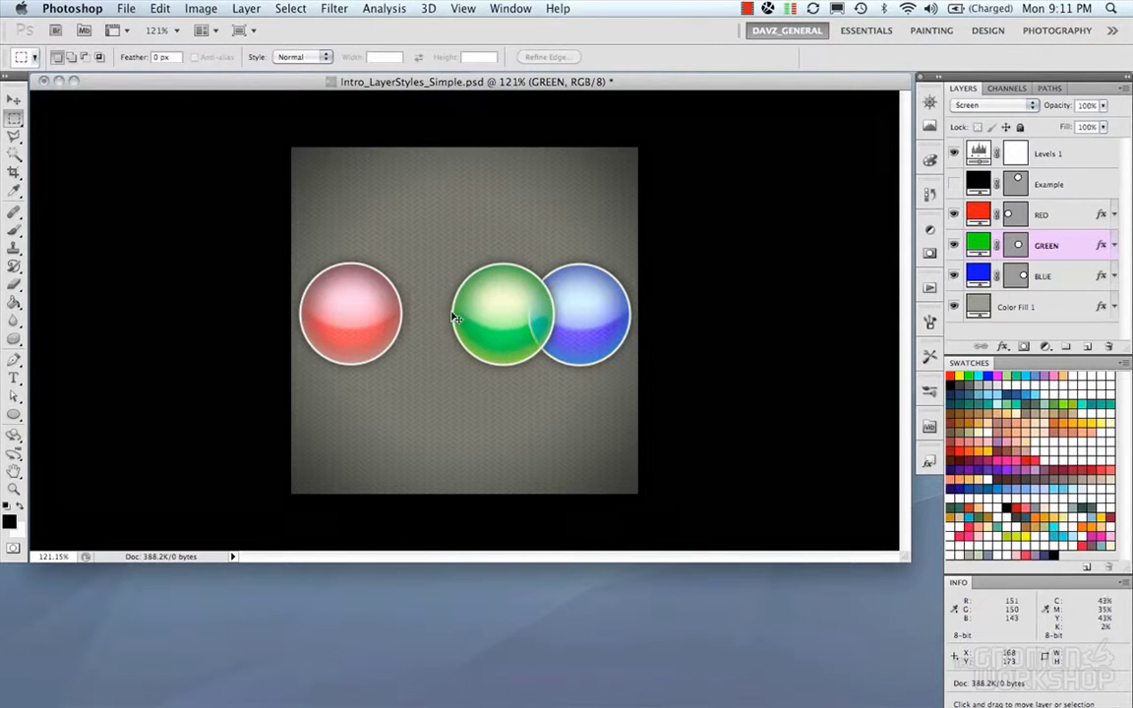
{"action": "key", "text": "ctrl+Left"}
{"action": "key", "text": "ctrl+Left"}
{"action": "key", "text": "ctrl+Left"}
{"action": "key", "text": "ctrl+Left"}
{"action": "key", "text": "ctrl+Left"}
{"action": "key", "text": "ctrl+Left"}
{"action": "key", "text": "ctrl+Left"}
{"action": "key", "text": "ctrl+Left"}
{"action": "key", "text": "ctrl+Left"}
{"action": "key", "text": "ctrl+Left"}
{"action": "key", "text": "ctrl+Left"}
{"action": "key", "text": "ctrl+Left"}
{"action": "key", "text": "ctrl+Left"}
{"action": "key", "text": "ctrl+Left"}
{"action": "key", "text": "ctrl+Left"}
{"action": "key", "text": "ctrl+Left"}
{"action": "key", "text": "ctrl+Left"}
{"action": "key", "text": "ctrl+Left"}
{"action": "key", "text": "ctrl+Left"}
{"action": "key", "text": "ctrl+Left"}
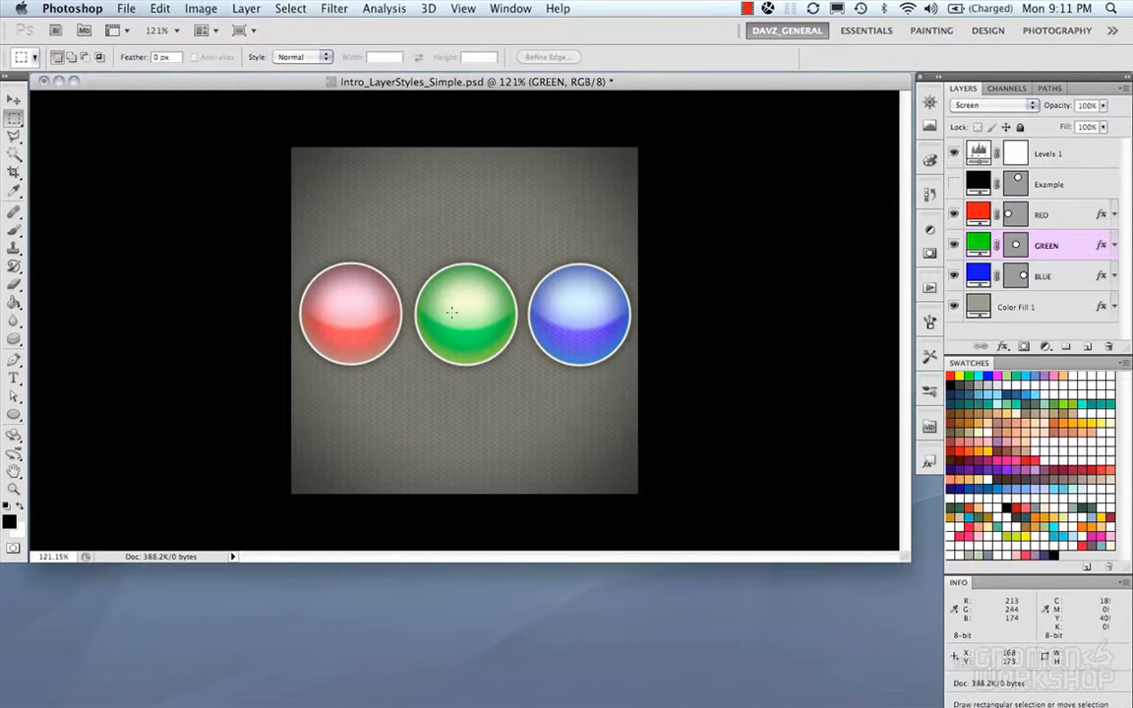
Step: Open the GREEN layer's Layer Properties and Blending Options from its sphere on the canvas, cancelling each without changes
{"action": "right_click", "coordinate": [452, 313]}
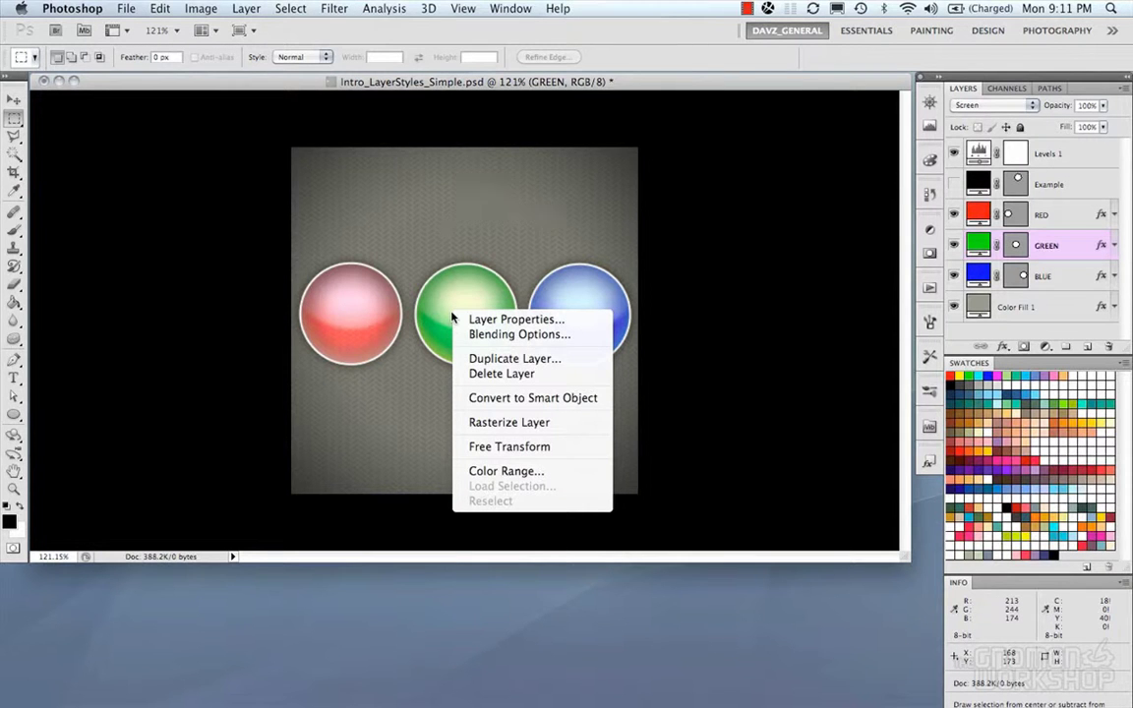
{"action": "left_click", "coordinate": [472, 318]}
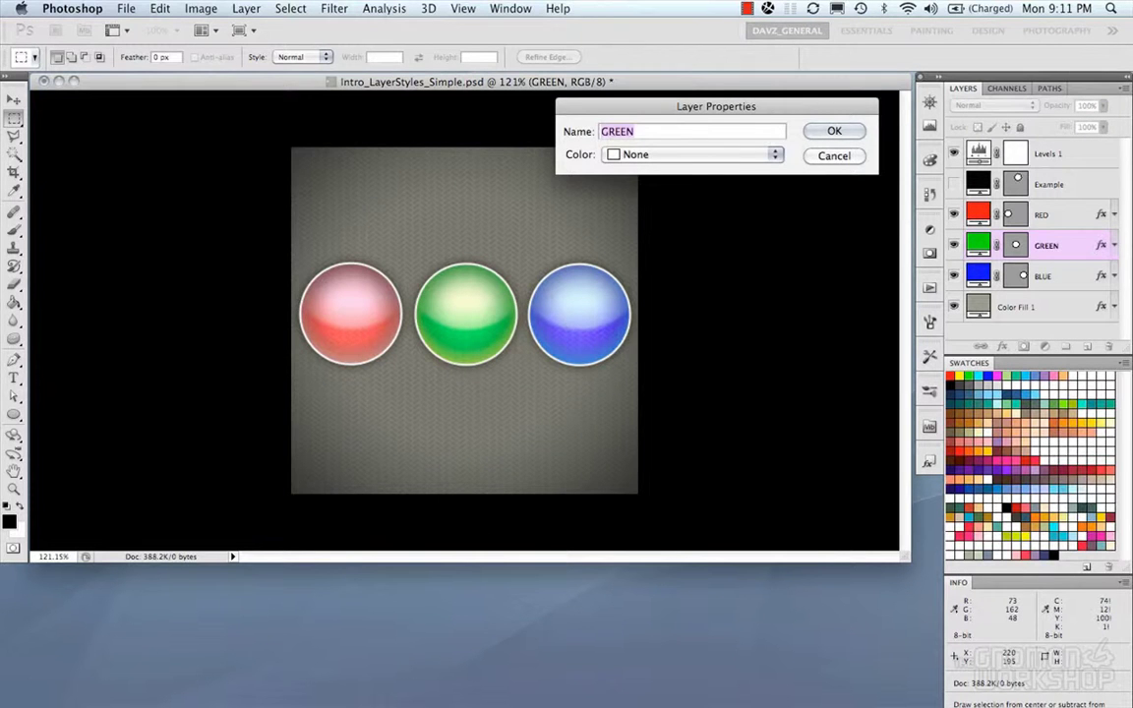
{"action": "key", "text": "Escape"}
{"action": "right_click", "coordinate": [472, 314]}
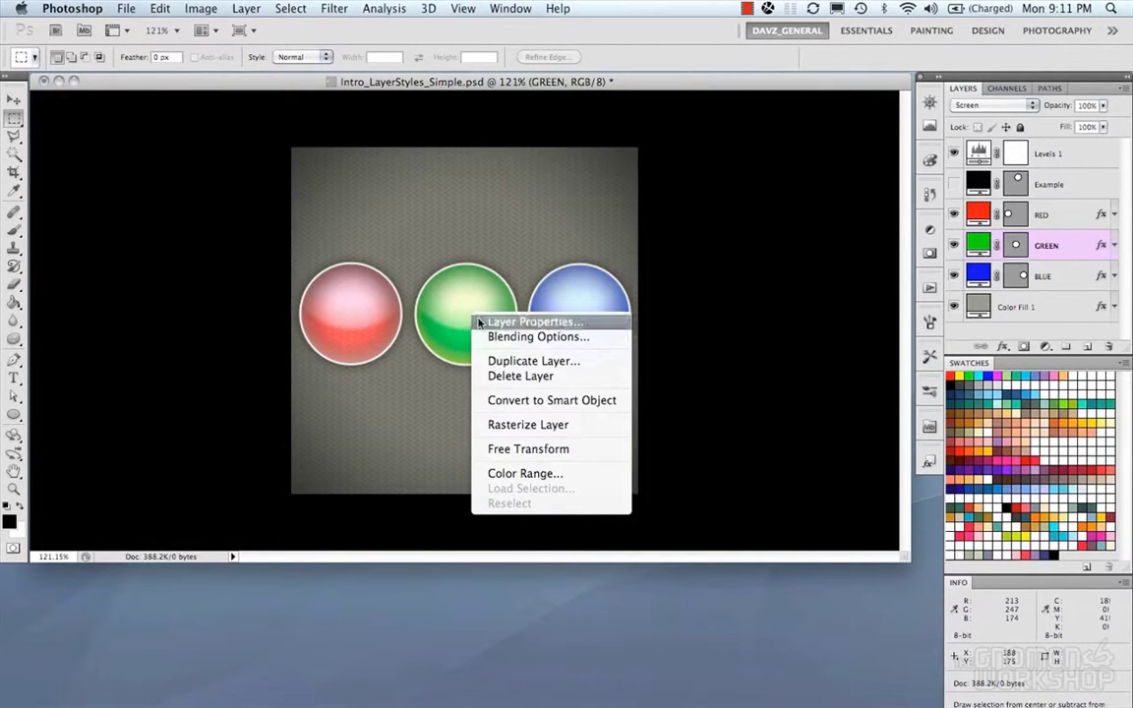
{"action": "left_click", "coordinate": [483, 335]}
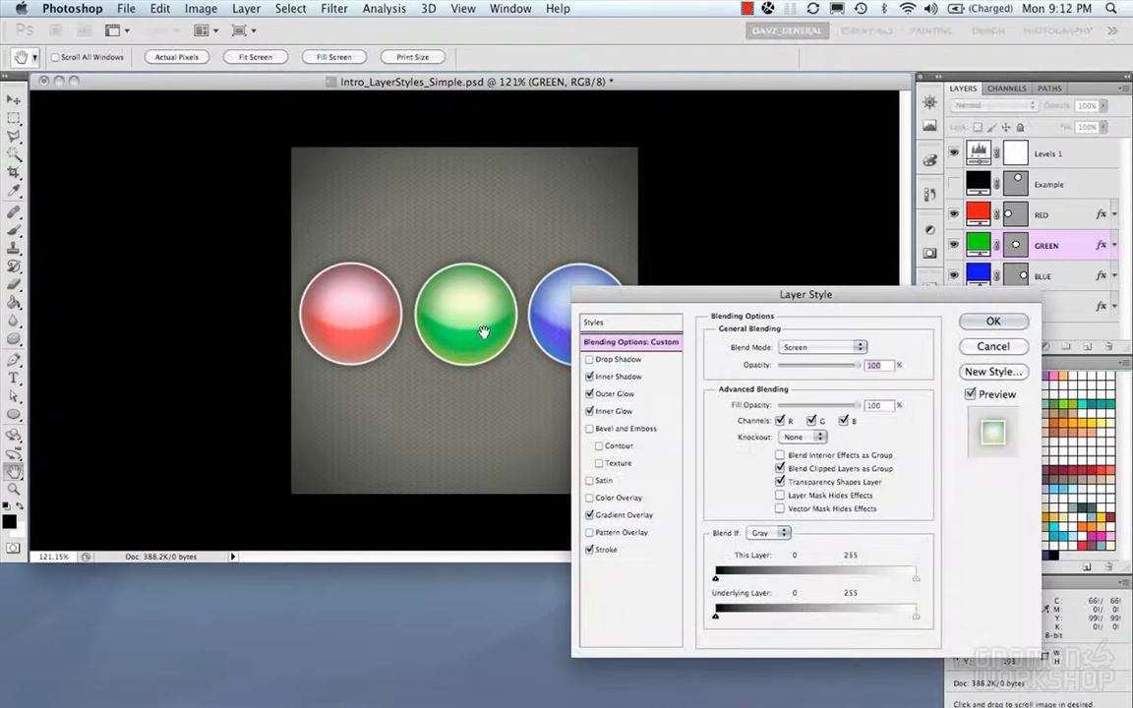
{"action": "key", "text": "Escape"}
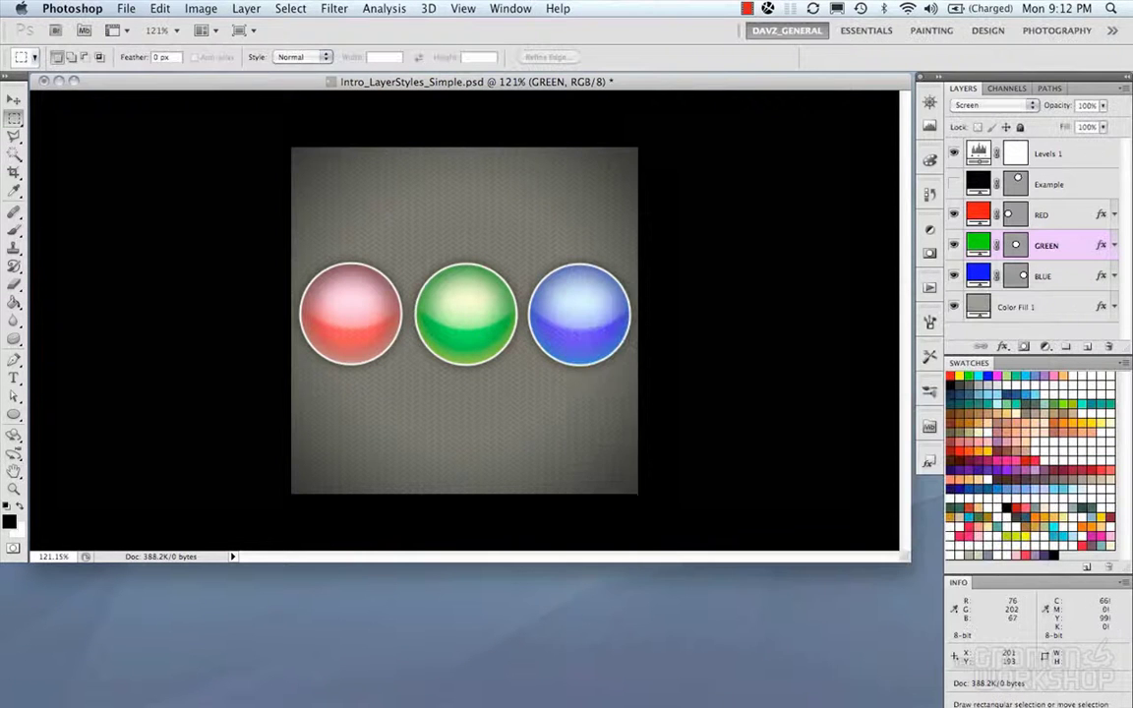
Step: Compare the commands offered for the GREEN layer on the canvas with those offered for its entry in the layer list
{"action": "right_click", "coordinate": [483, 336]}
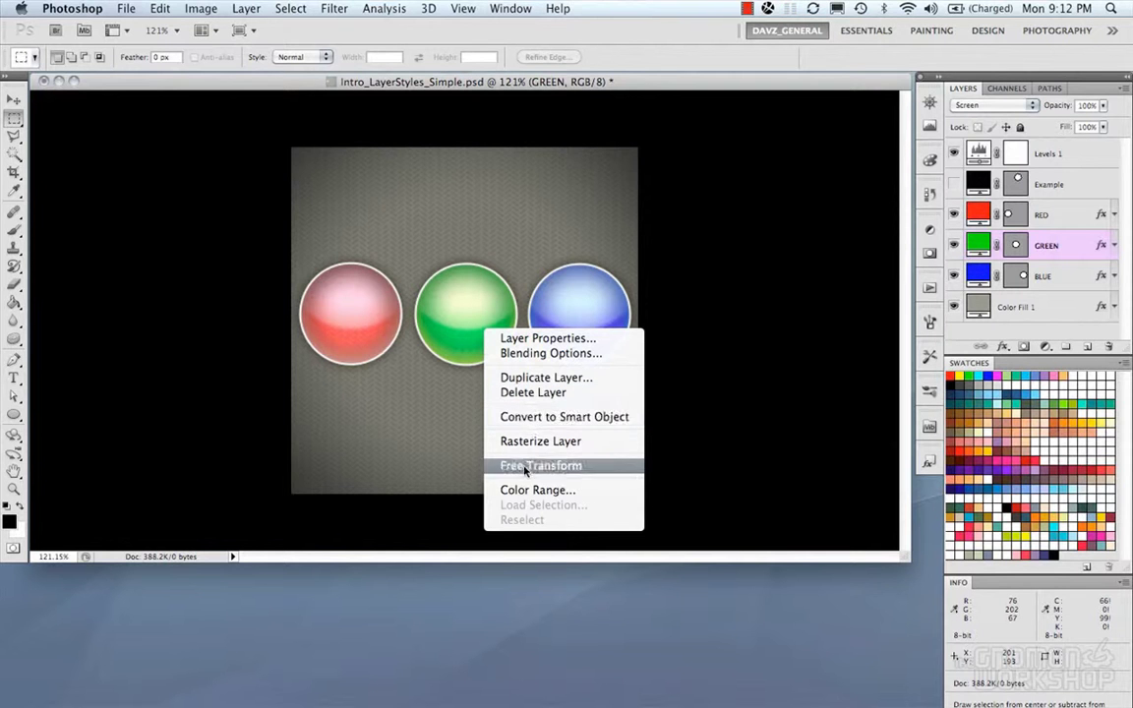
{"action": "left_click", "coordinate": [472, 317]}
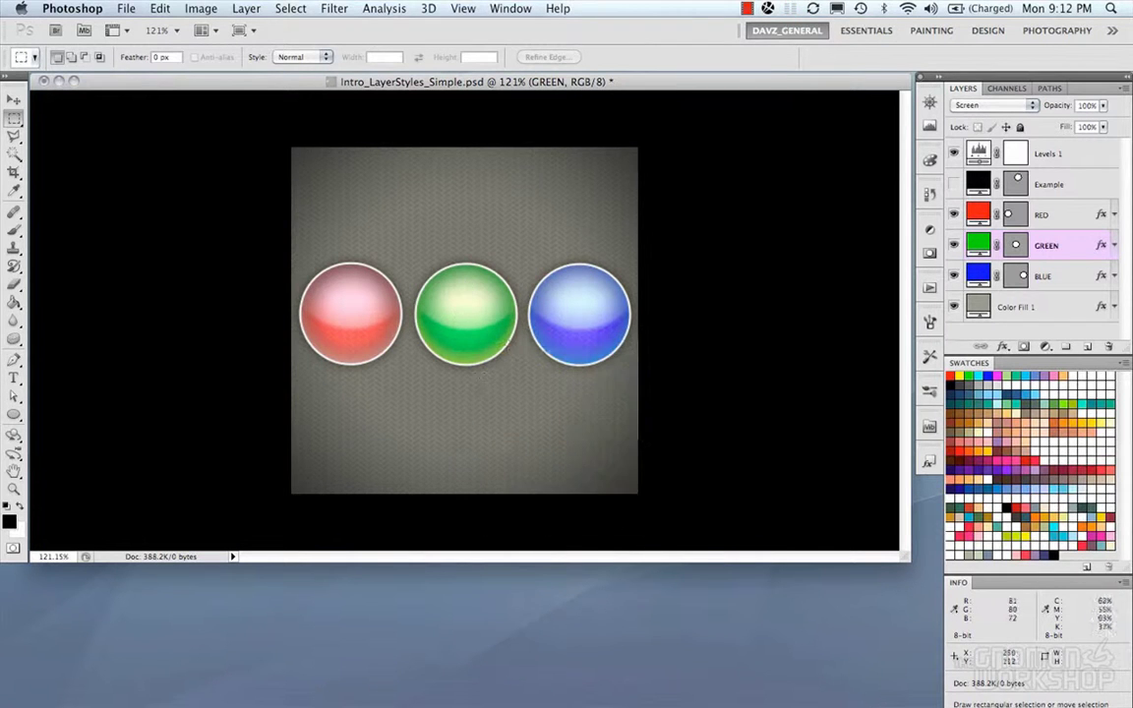
{"action": "right_click", "coordinate": [472, 307]}
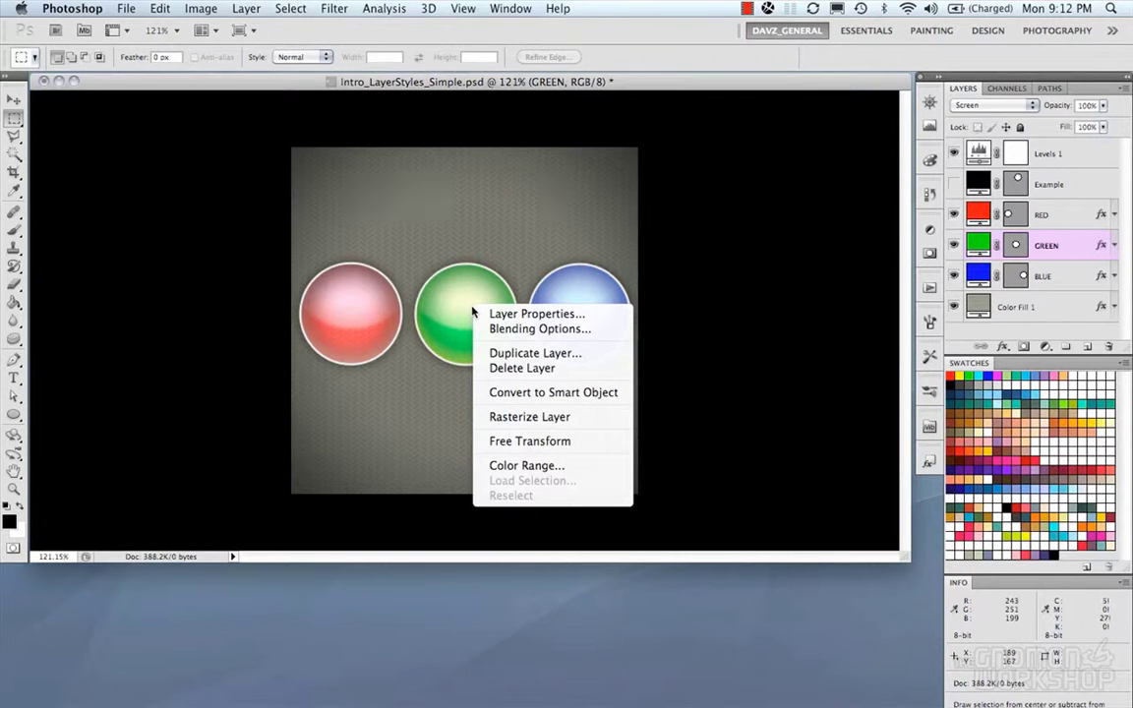
{"action": "left_click", "coordinate": [878, 123]}
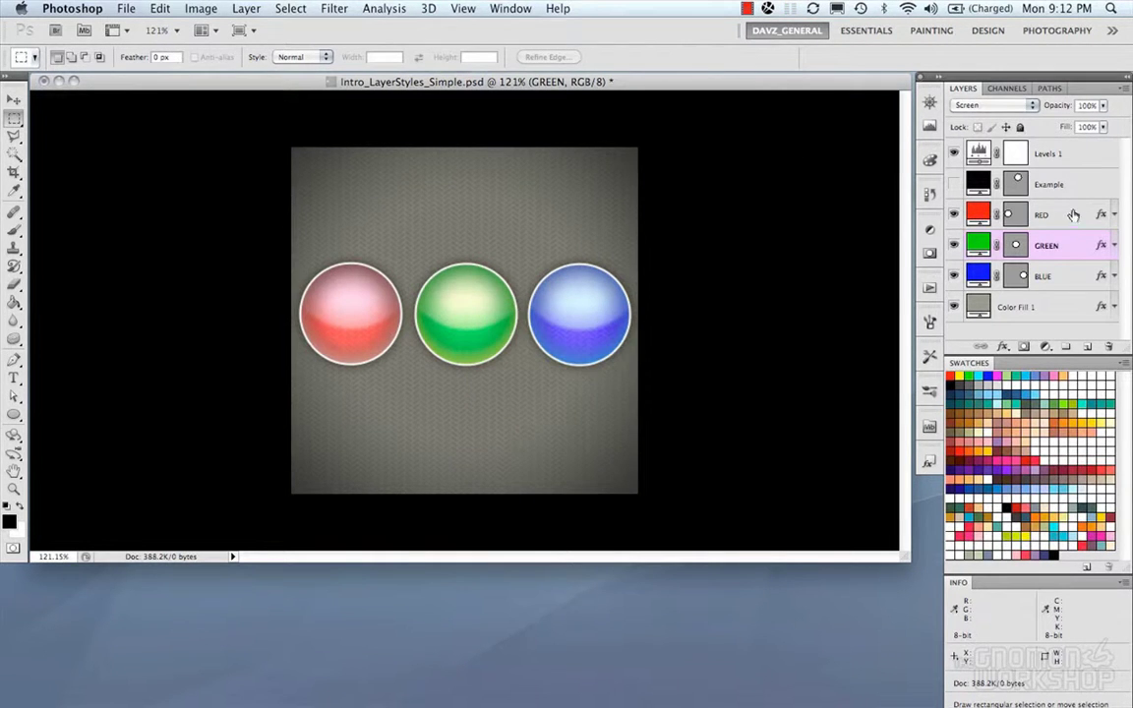
{"action": "right_click", "coordinate": [1077, 243]}
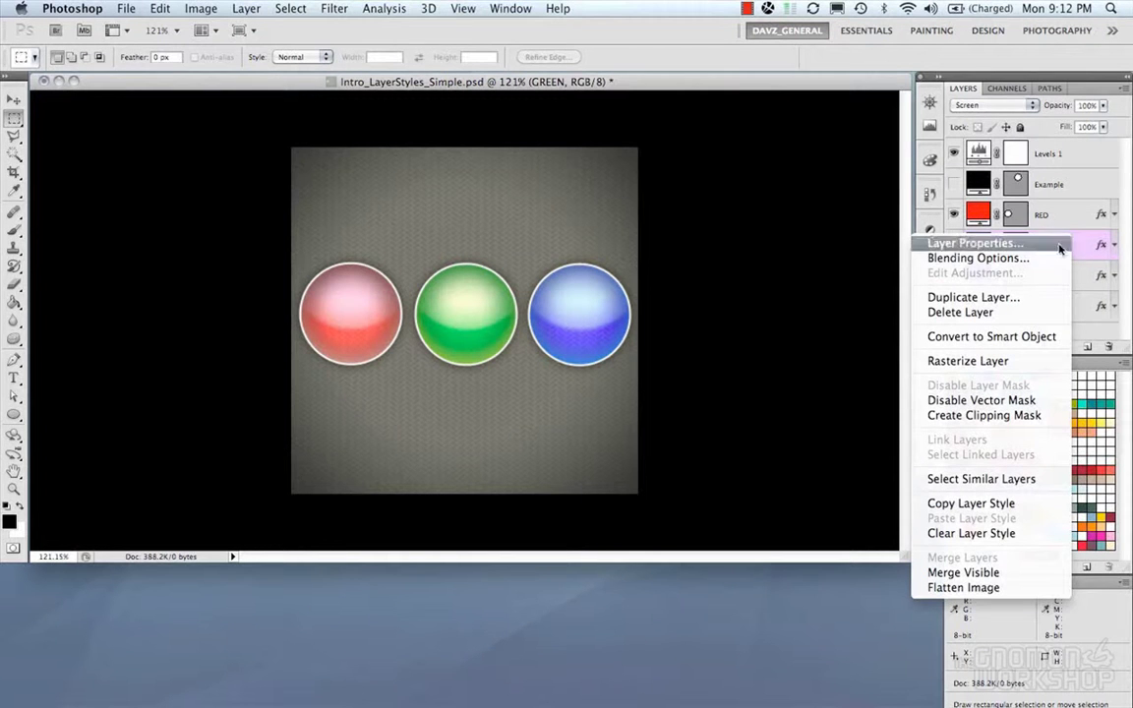
{"action": "left_click", "coordinate": [831, 282]}
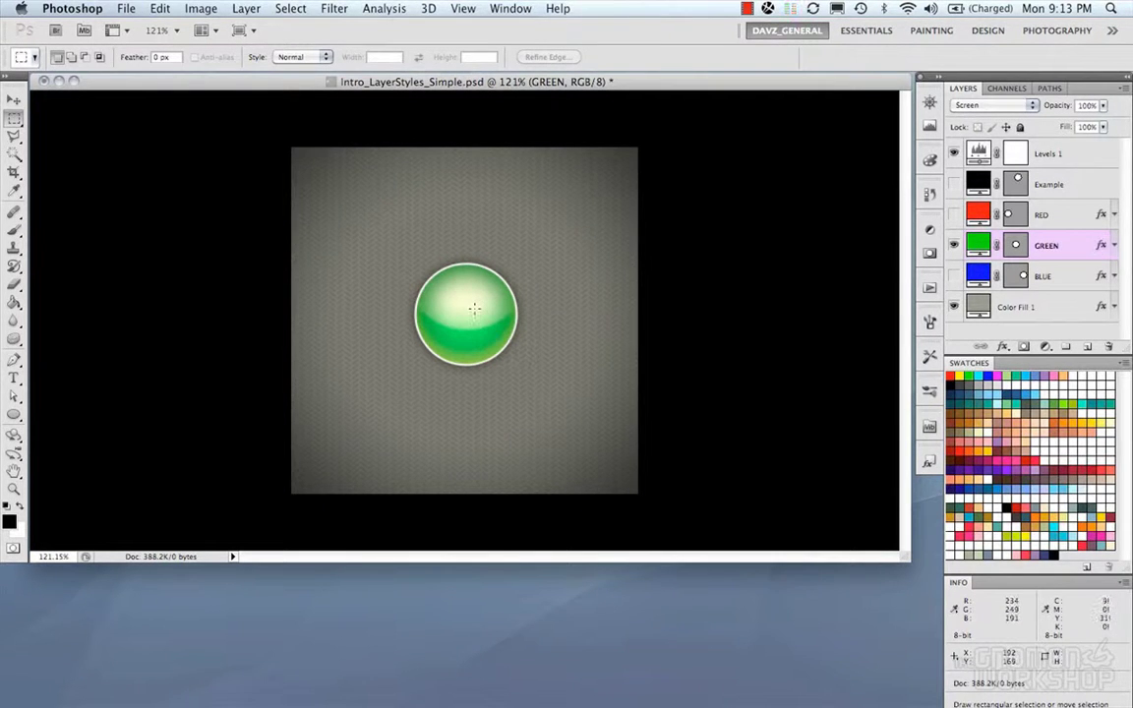
Step: Duplicate the green sphere toward the canvas's upper-right corner, try moving the copy directly above the original, and undo that move
{"action": "key", "text": "super"}
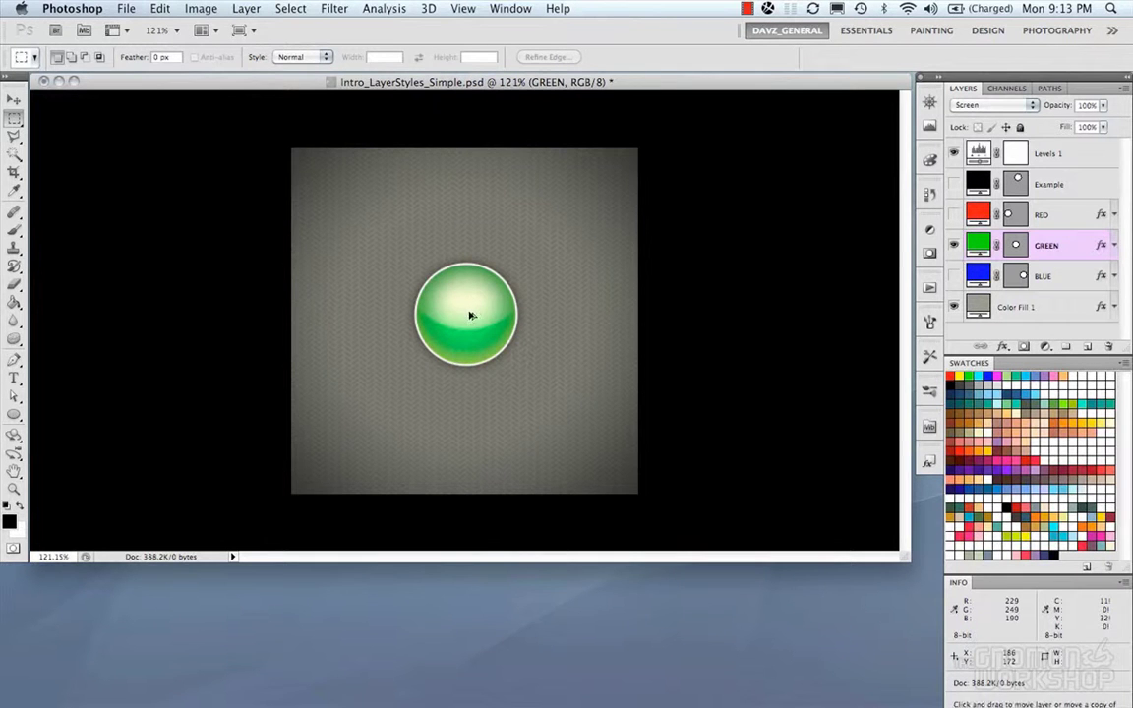
{"action": "left_click_drag", "start_coordinate": [472, 315], "coordinate": [587, 240]}
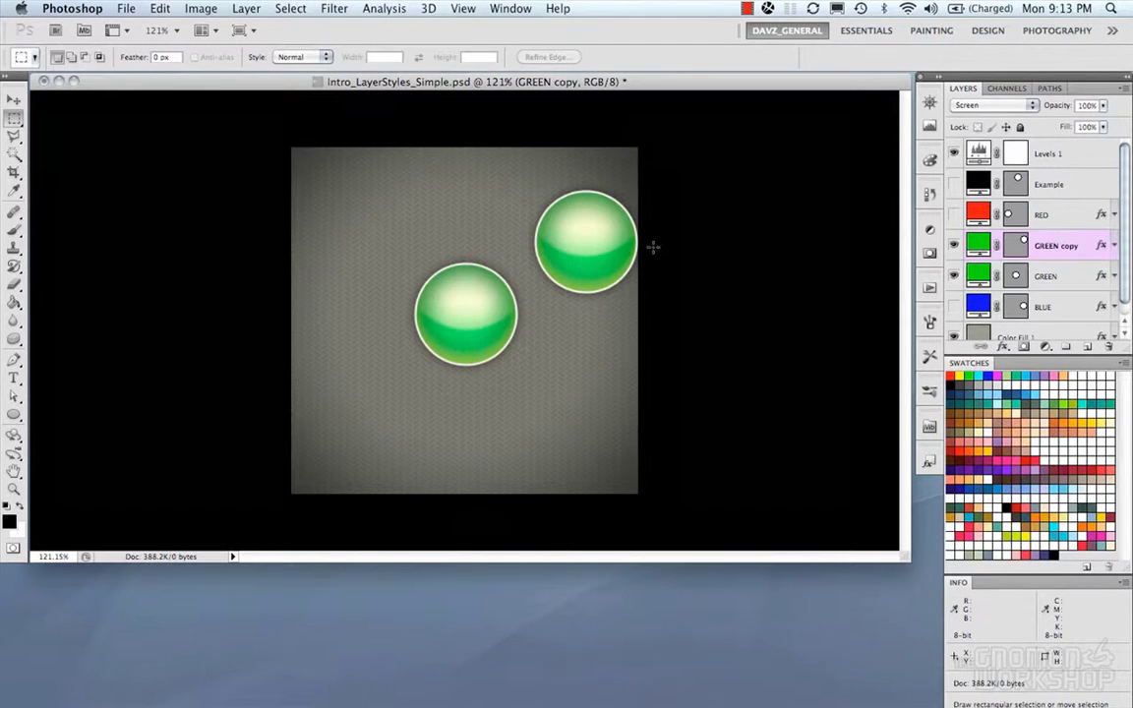
{"action": "left_click_drag", "start_coordinate": [607, 268], "coordinate": [519, 230]}
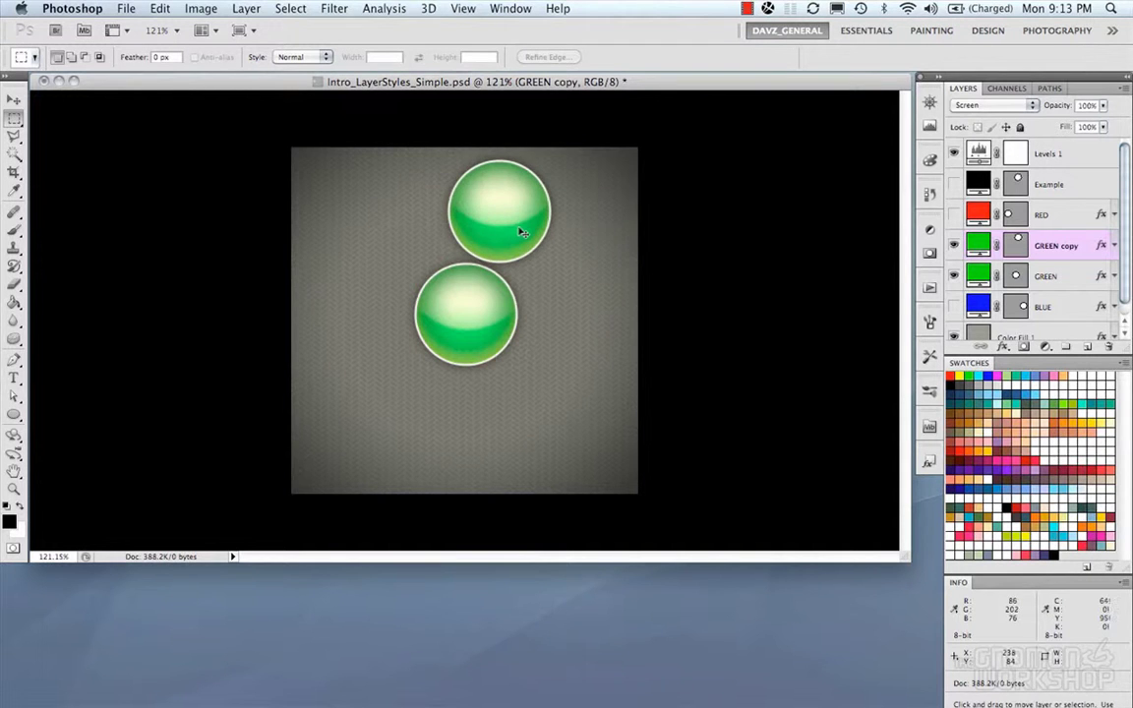
{"action": "key", "text": "super+z"}
{"action": "key", "text": "super+z"}
{"action": "key", "text": "super+z"}
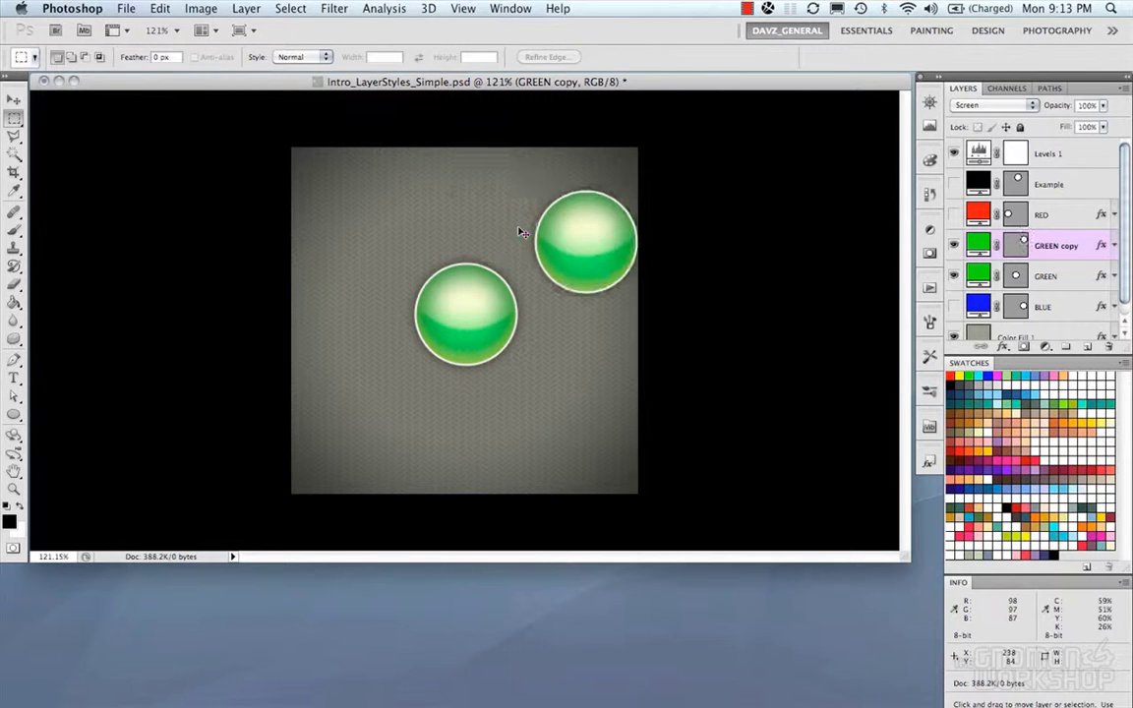
Step: Remove the green sphere's copy, then try moving the original up and to the left and undo that move
{"action": "key", "text": "super+alt+z"}
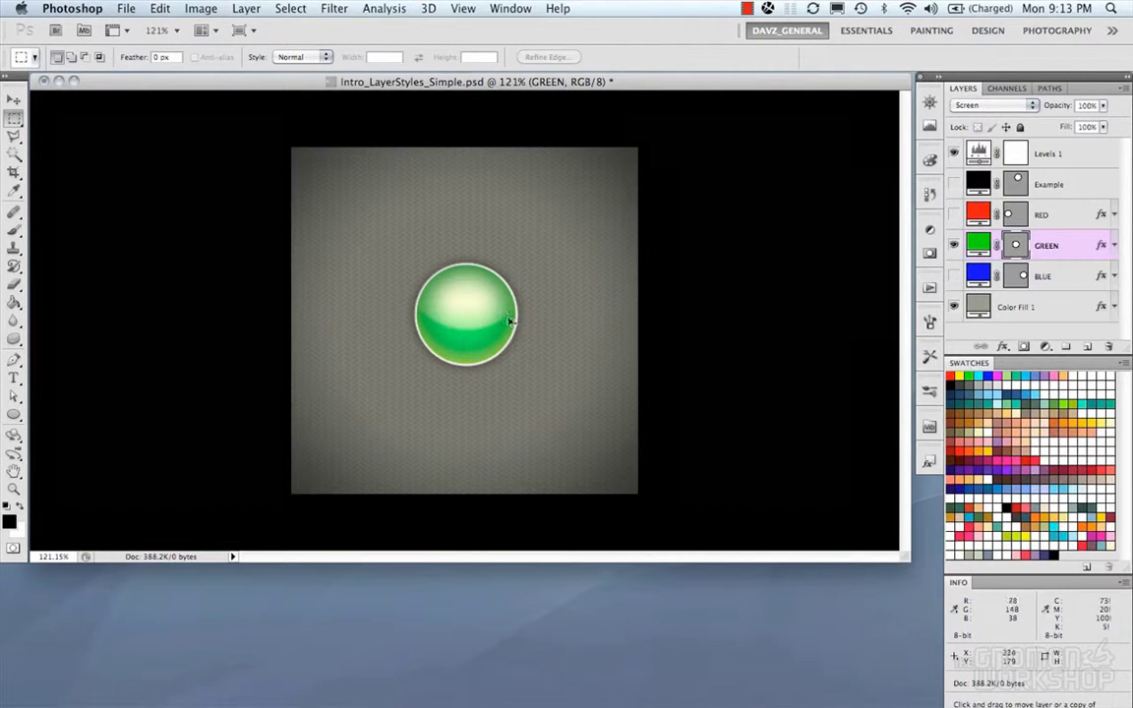
{"action": "mouse_move", "coordinate": [509, 322]}
{"action": "left_mouse_down"}
{"action": "mouse_move", "coordinate": [600, 325]}
{"action": "mouse_move", "coordinate": [475, 309]}
{"action": "mouse_move", "coordinate": [490, 263]}
{"action": "mouse_move", "coordinate": [492, 340]}
{"action": "mouse_move", "coordinate": [492, 261]}
{"action": "mouse_move", "coordinate": [495, 374]}
{"action": "left_mouse_up"}
{"action": "key", "text": "super+z"}
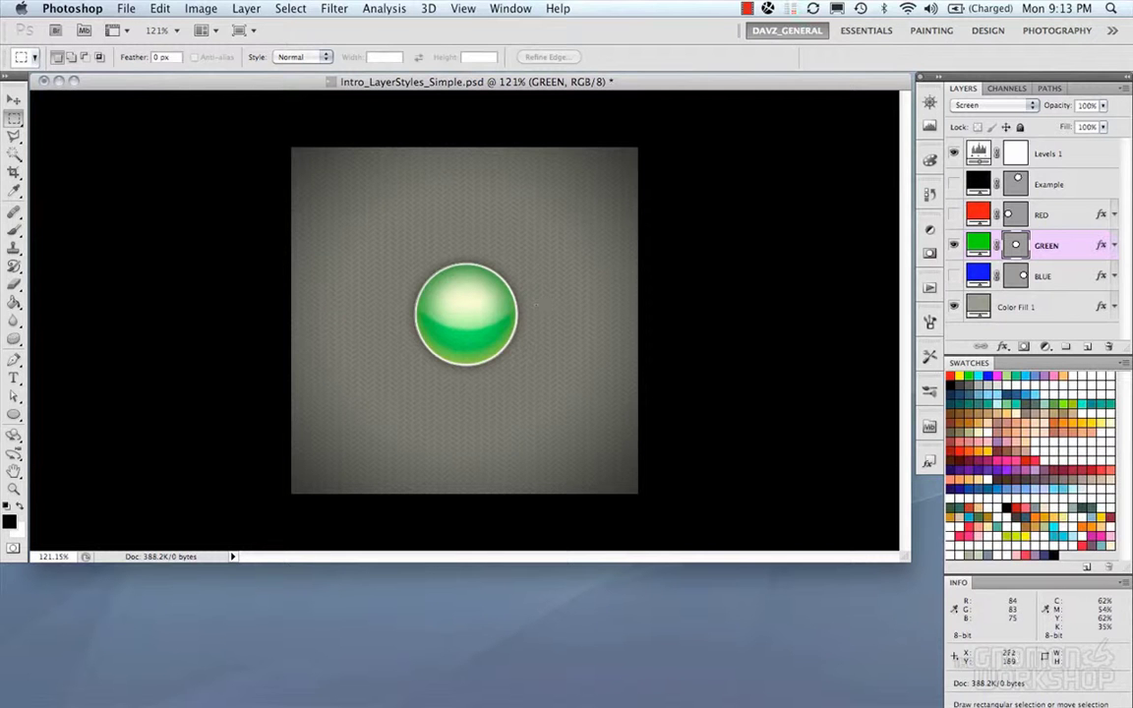
{"action": "left_click_drag", "start_coordinate": [462, 315], "coordinate": [463, 288]}
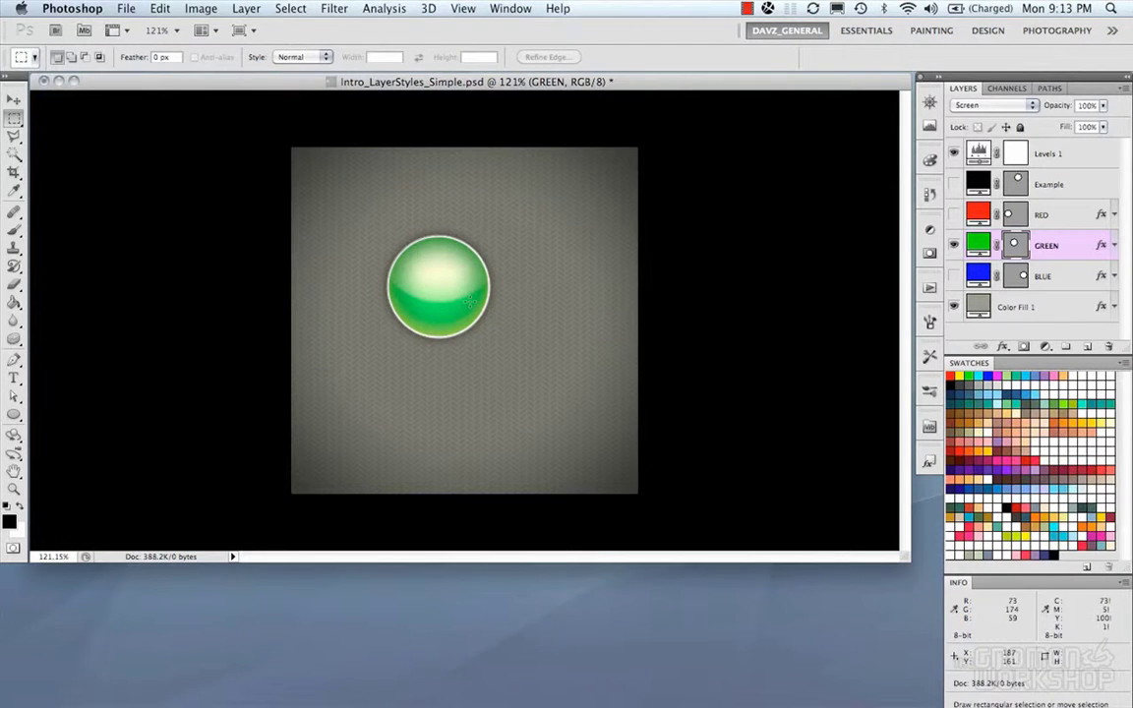
{"action": "key", "text": "super+z"}
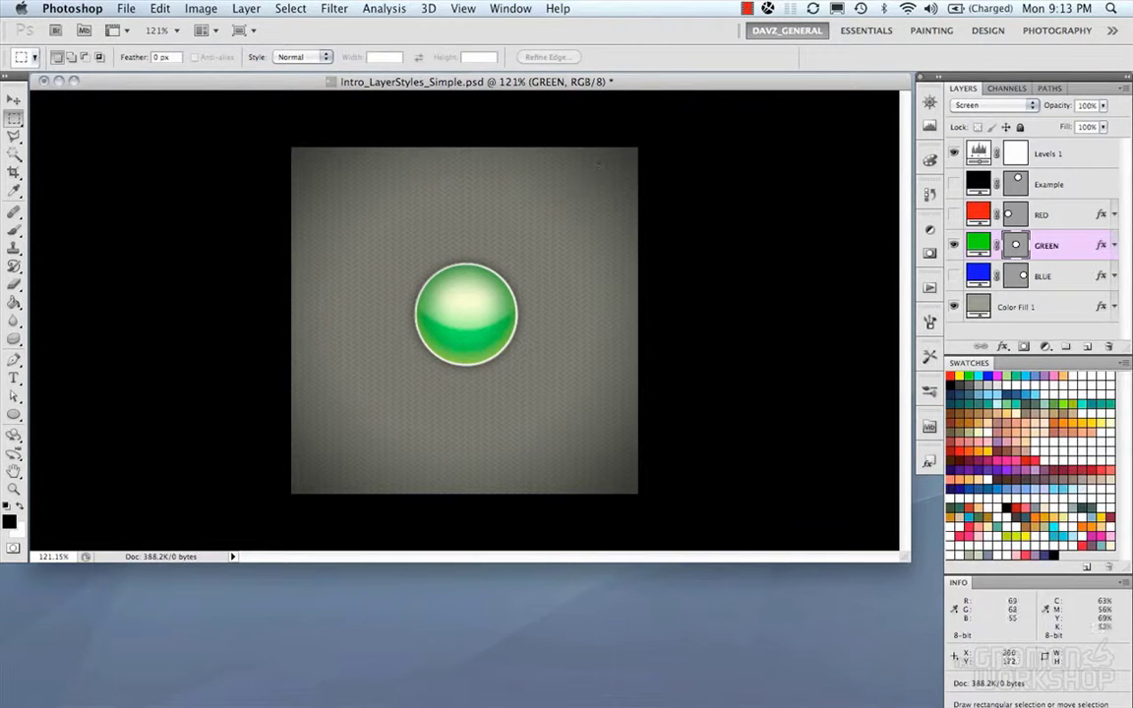
Step: Rasterize the GREEN layer and draw a rectangular selection about 160 by 176 pixels around its sphere
{"action": "key", "text": "alt"}
{"action": "right_click", "coordinate": [491, 302]}
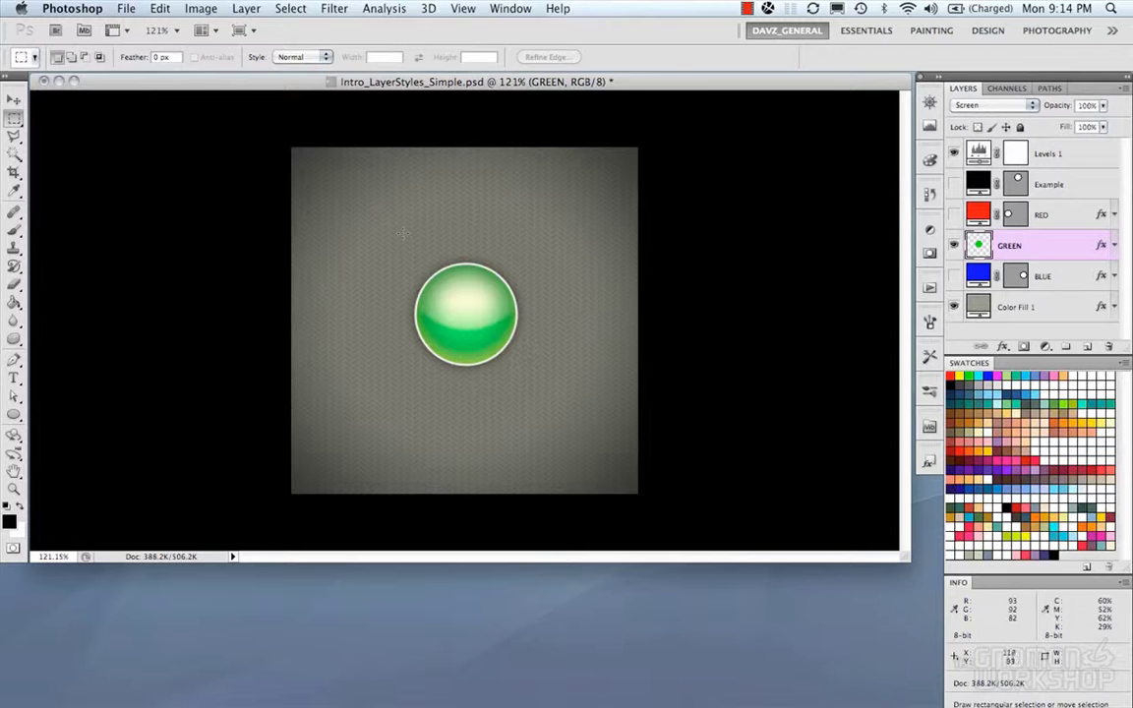
{"action": "left_click_drag", "start_coordinate": [395, 234], "coordinate": [547, 400]}
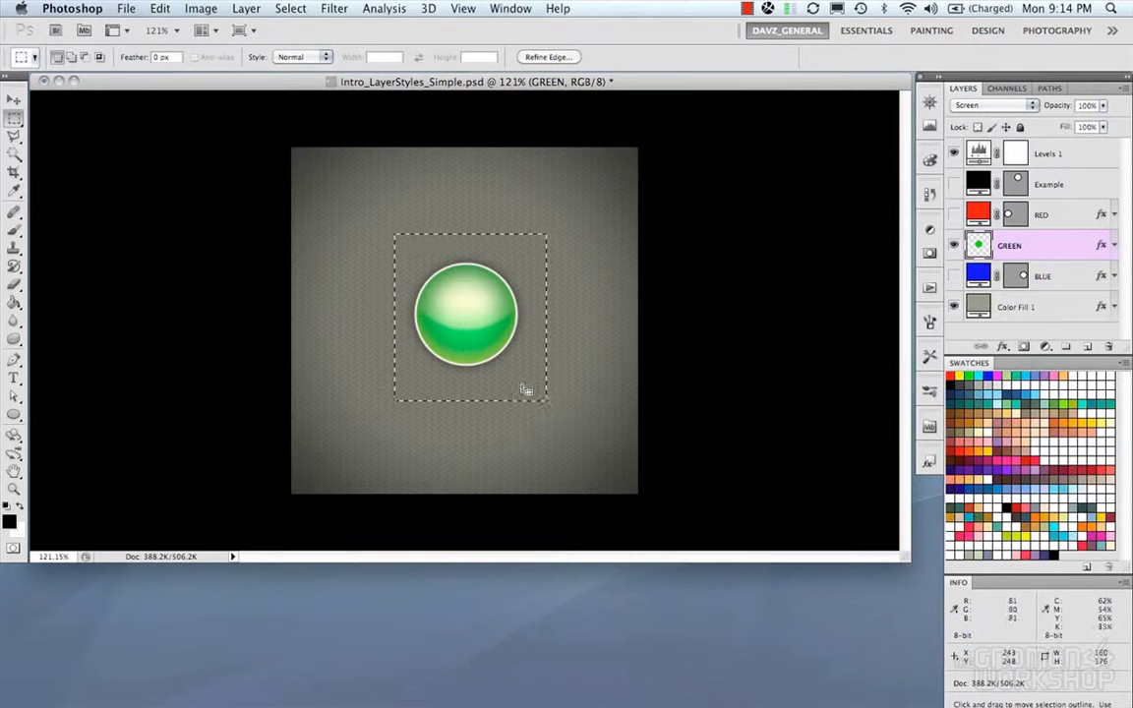
Step: Try duplicating the selected sphere straight right within the GREEN layer until it clears the original, then undo the duplication and deselect
{"action": "left_click_drag", "start_coordinate": [487, 332], "coordinate": [539, 333]}
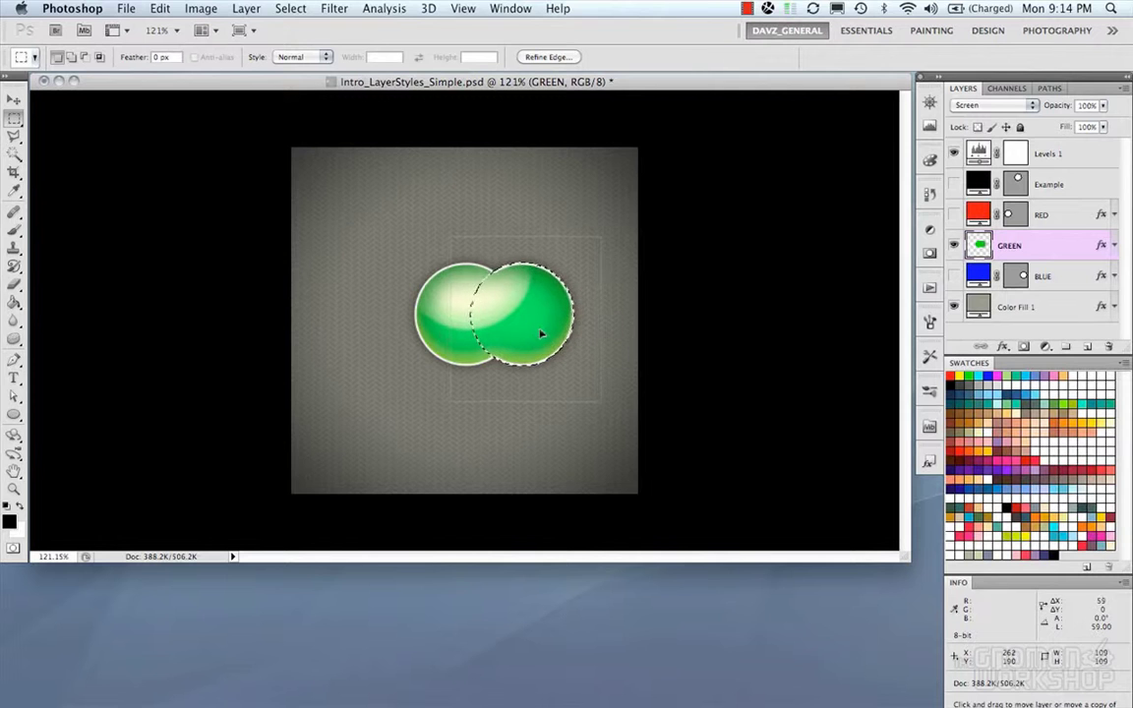
{"action": "key", "text": "super+d"}
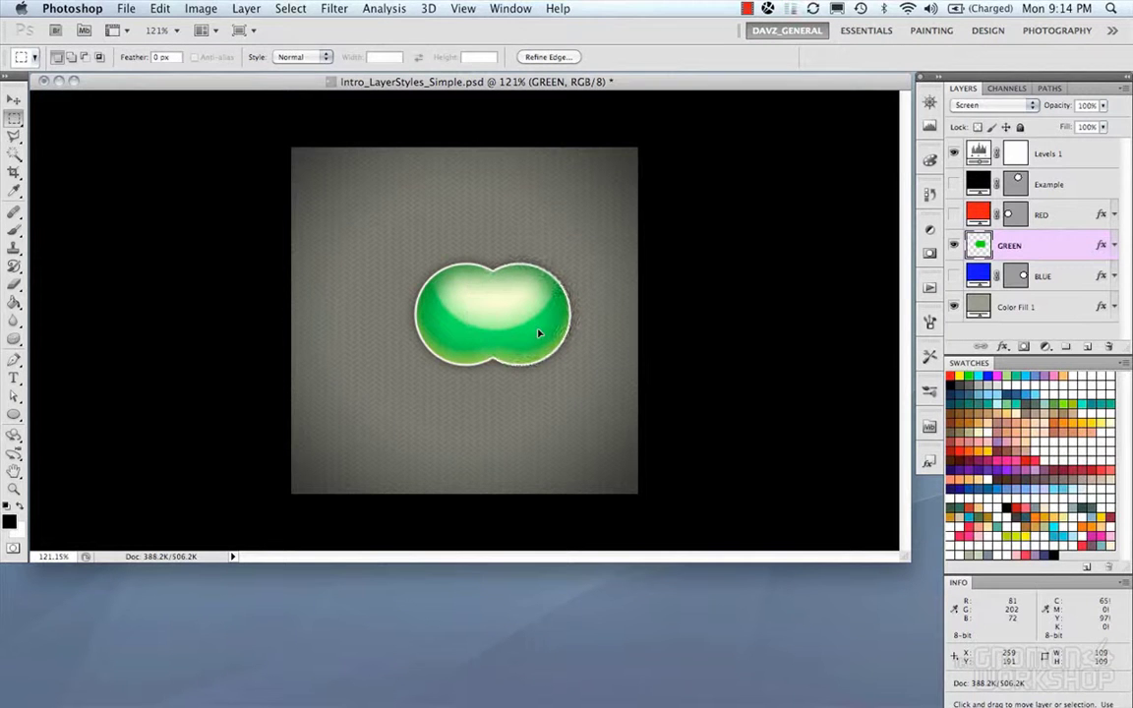
{"action": "left_click_drag", "start_coordinate": [539, 334], "coordinate": [598, 332]}
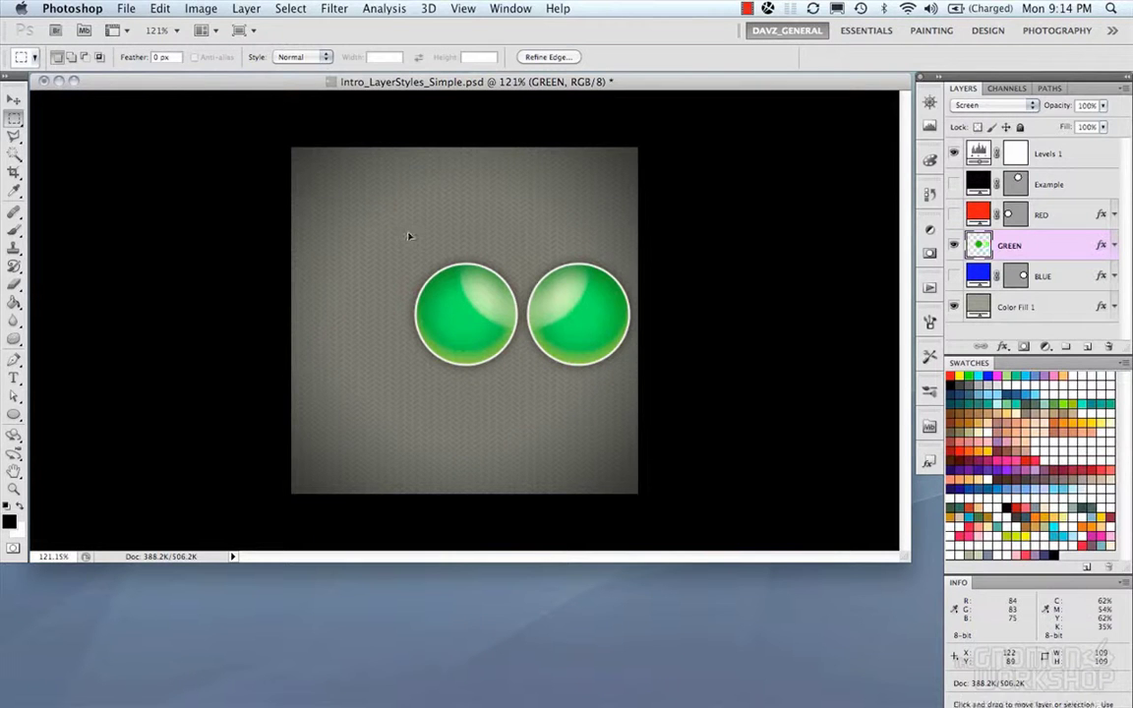
{"action": "key", "text": "super+z"}
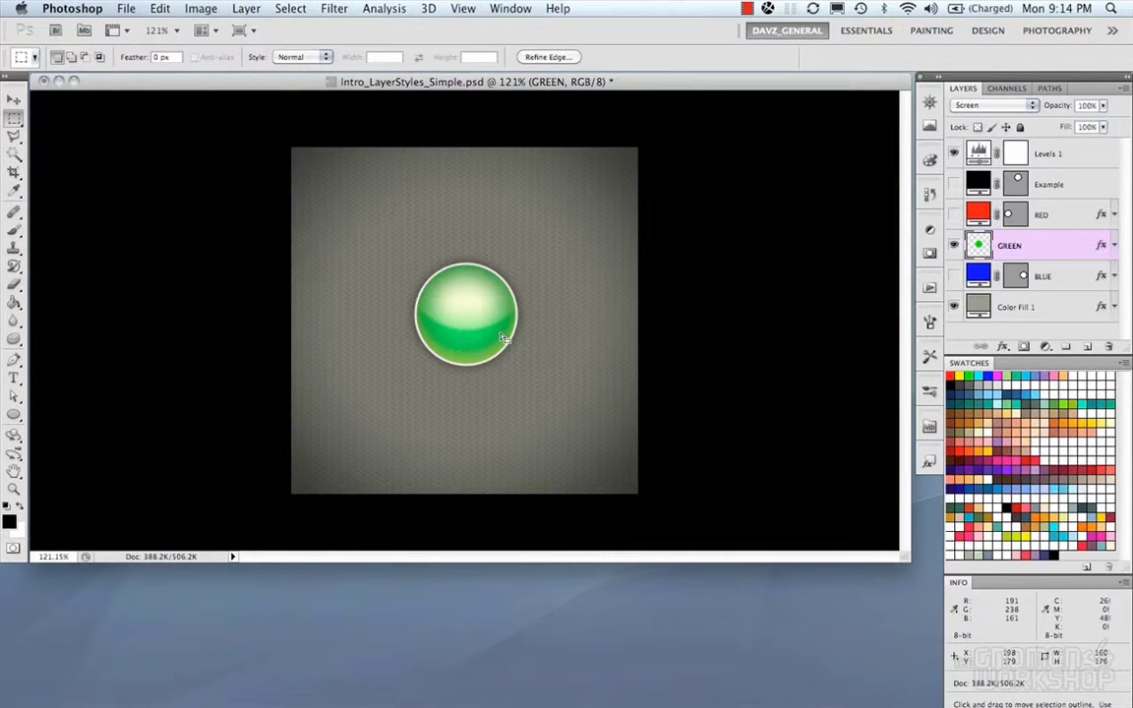
{"action": "key", "text": "super+d"}
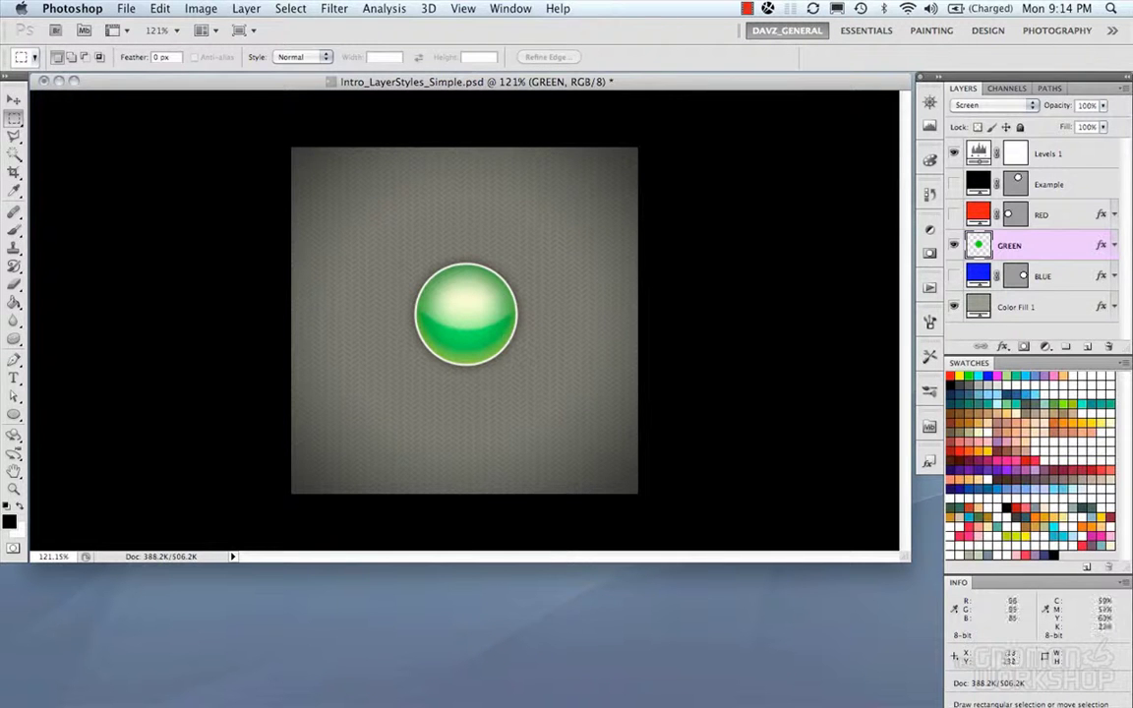
Step: Select the green sphere with a rectangular marquee and duplicate it beside the original on the right, within the same GREEN layer
{"action": "left_click_drag", "start_coordinate": [391, 249], "coordinate": [598, 336]}
{"action": "key", "text": "super+alt+z"}
{"action": "key", "text": "super+alt+z"}
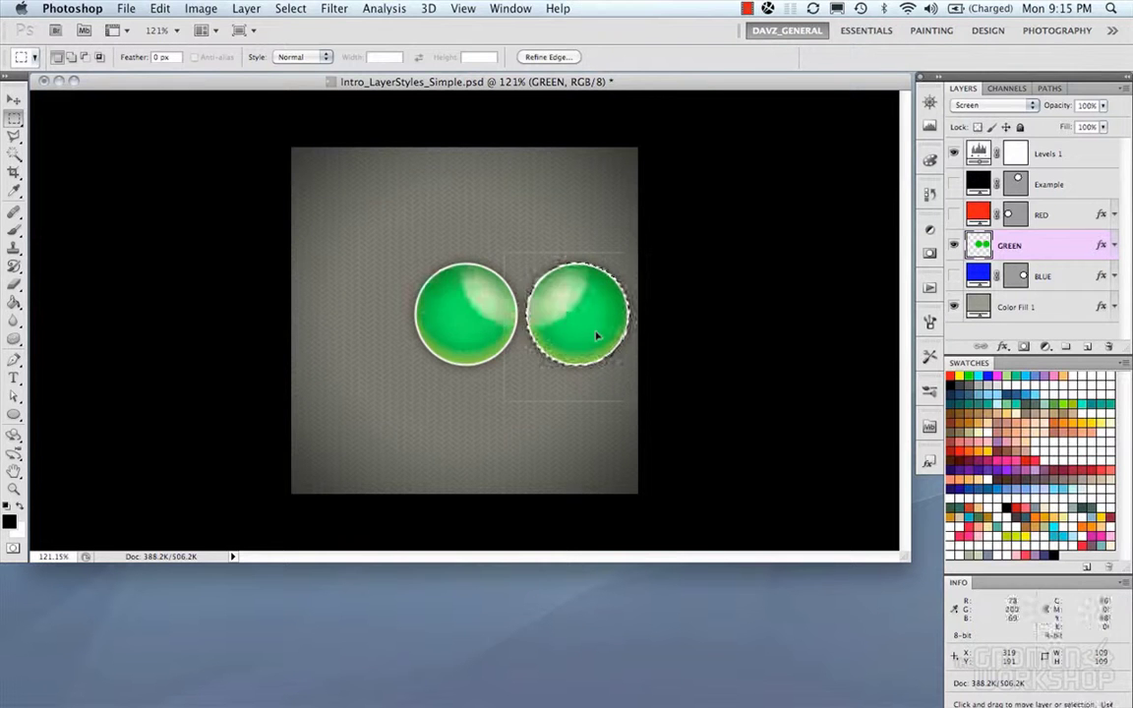